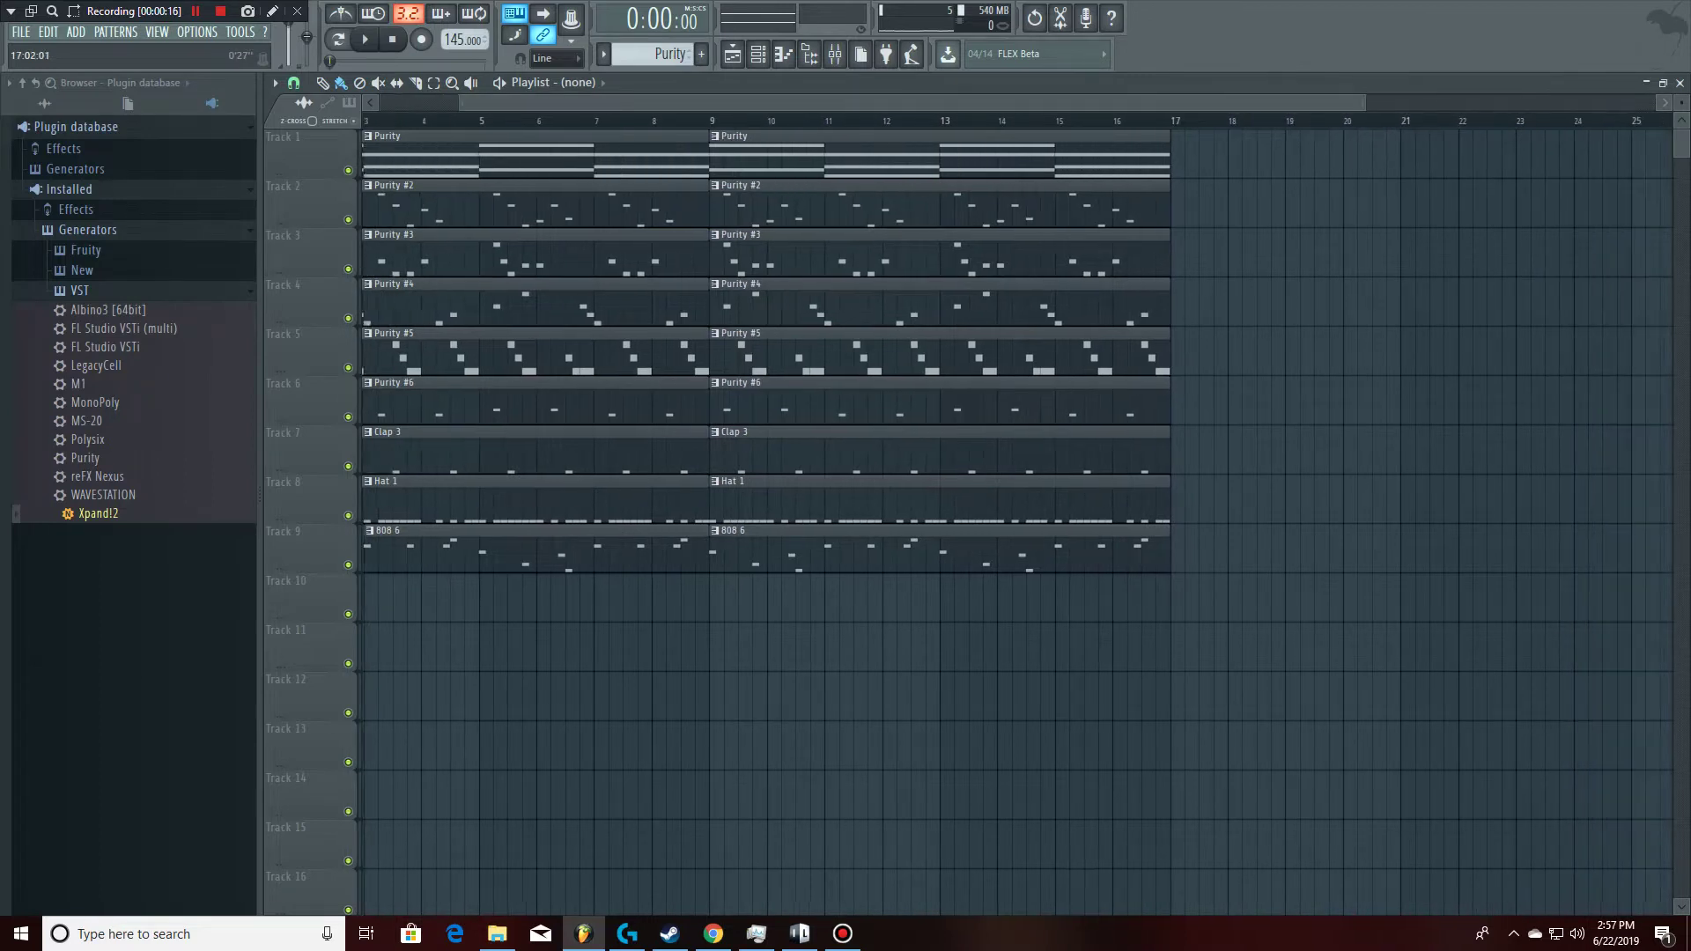
Step: Examine the whole playlist arrangement of the Purity, clap, hat and 808 patterns from beginning to end
scroll(1013, 520, "left", 2)
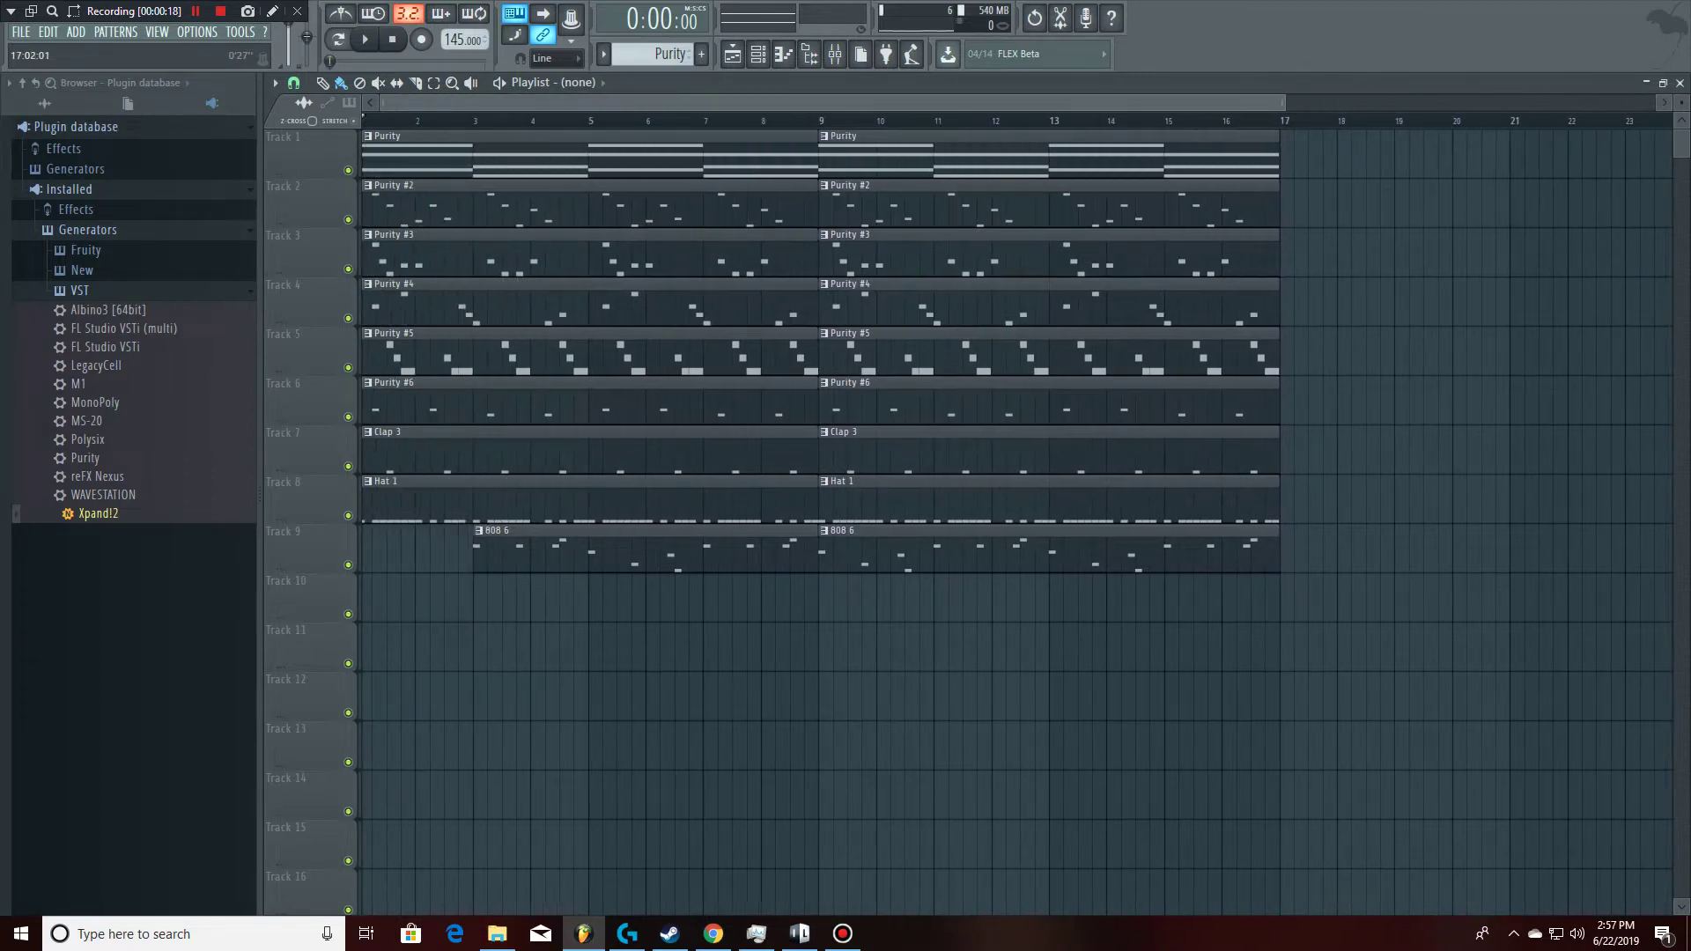
scroll(1013, 520, "up", 2)
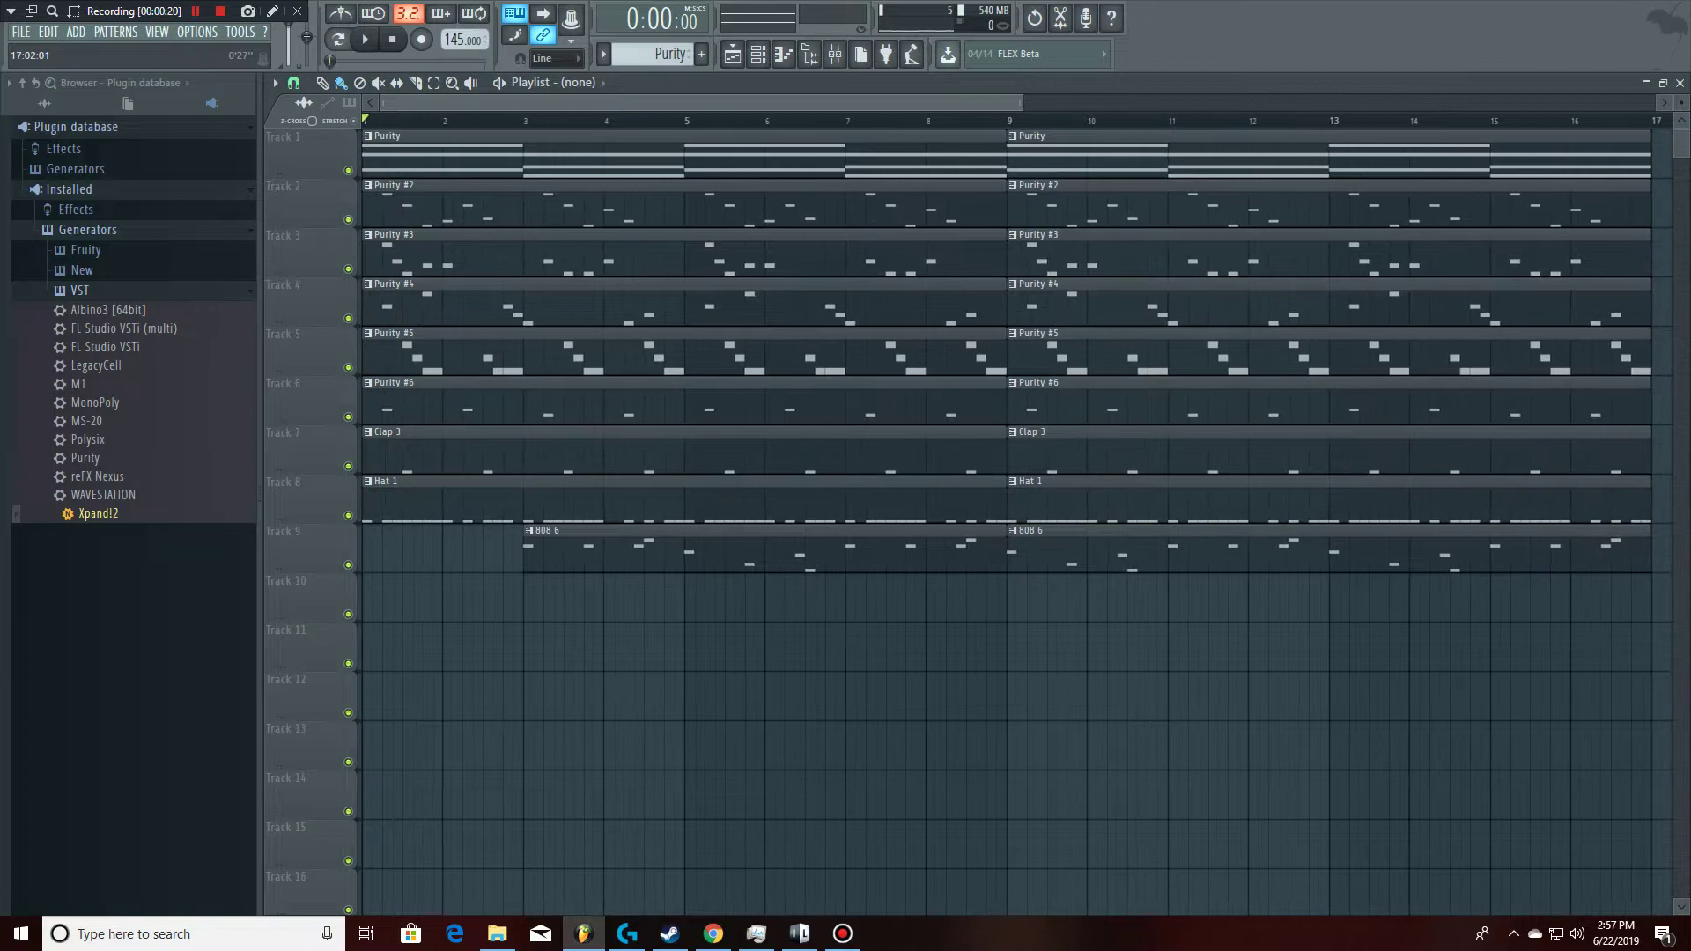
scroll(1013, 520, "down", 3)
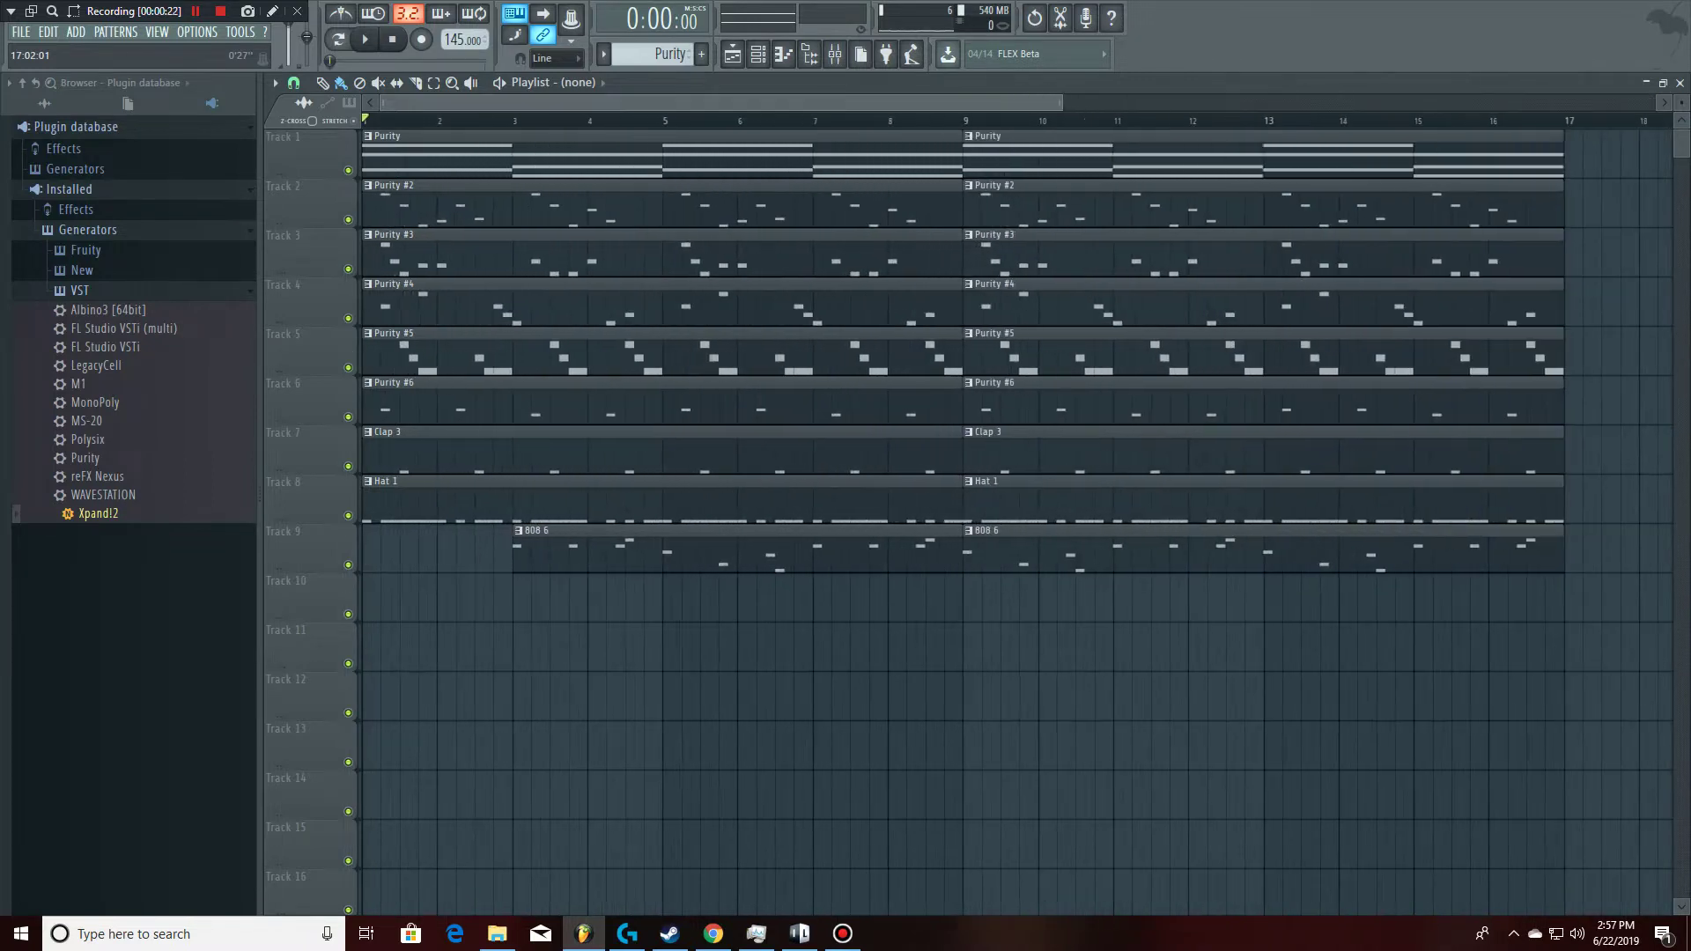
scroll(1012, 520, "up", 2)
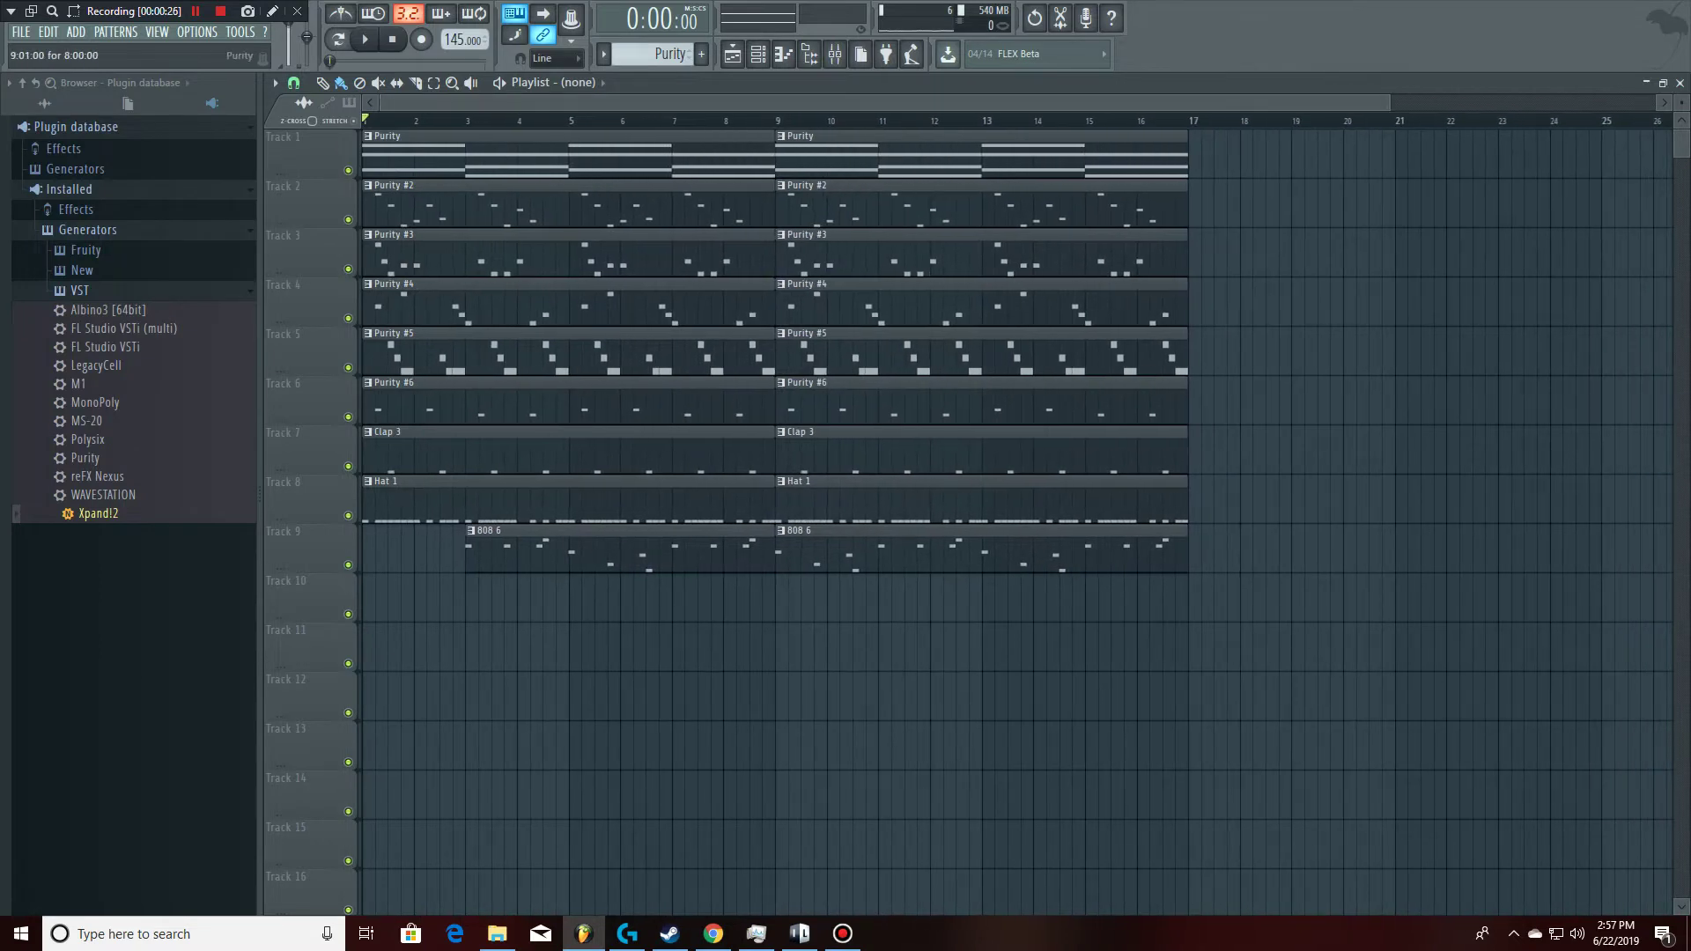
scroll(1013, 519, "right", 1)
scroll(1013, 520, "up", 2)
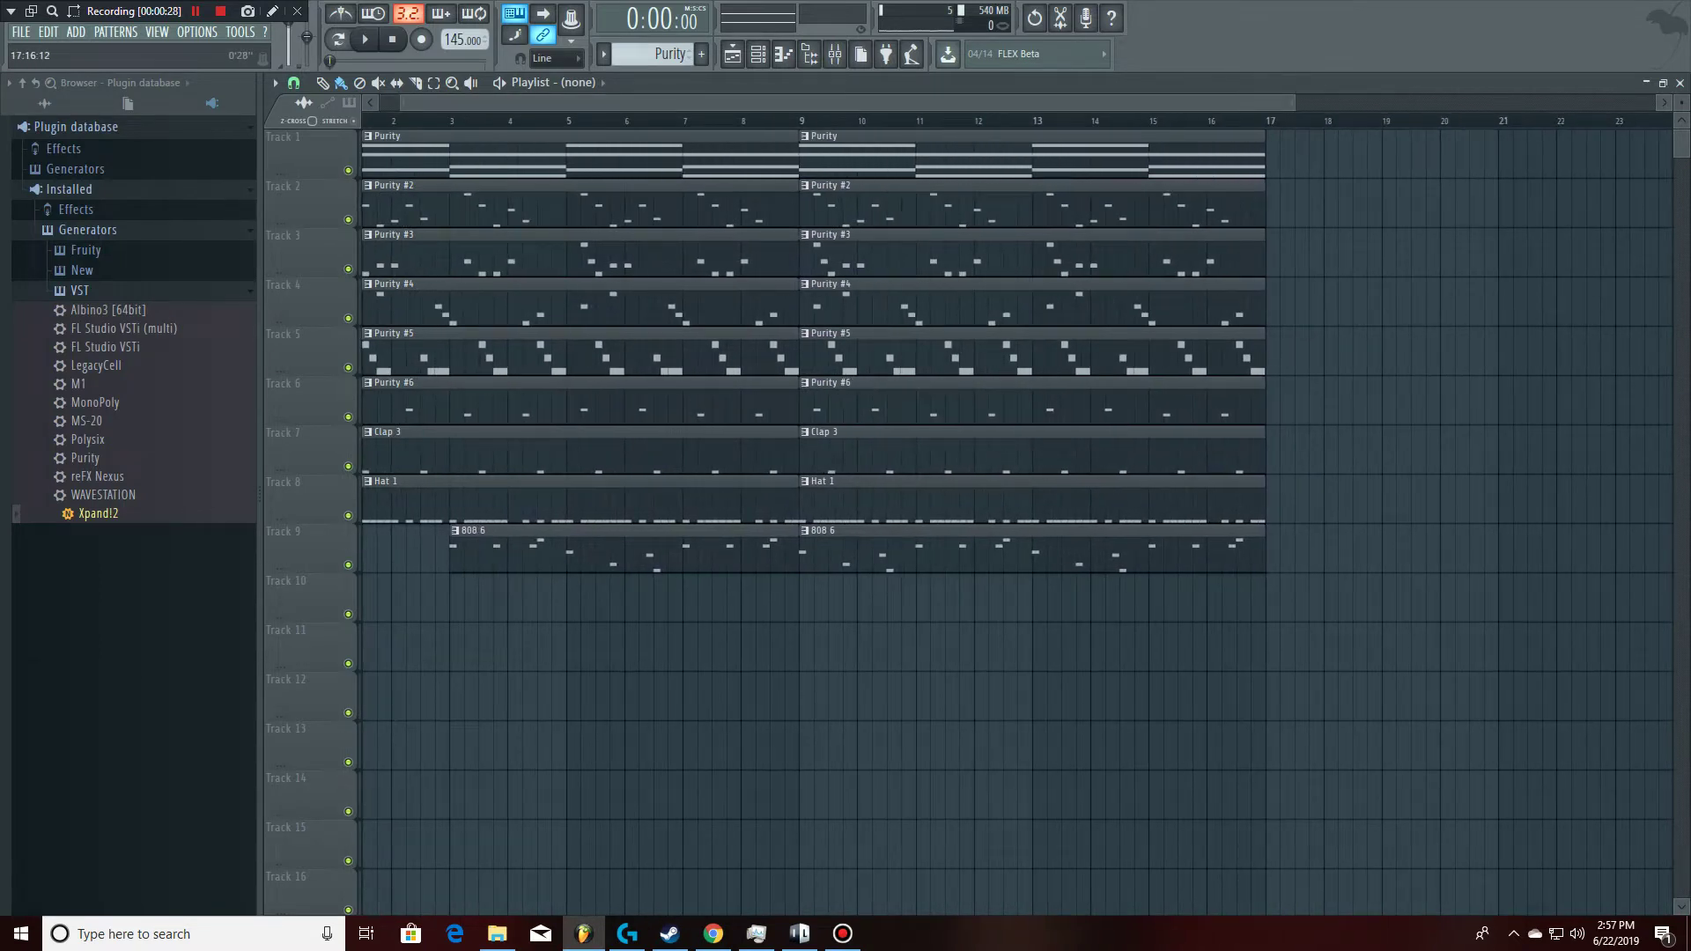
scroll(1013, 519, "down", 3)
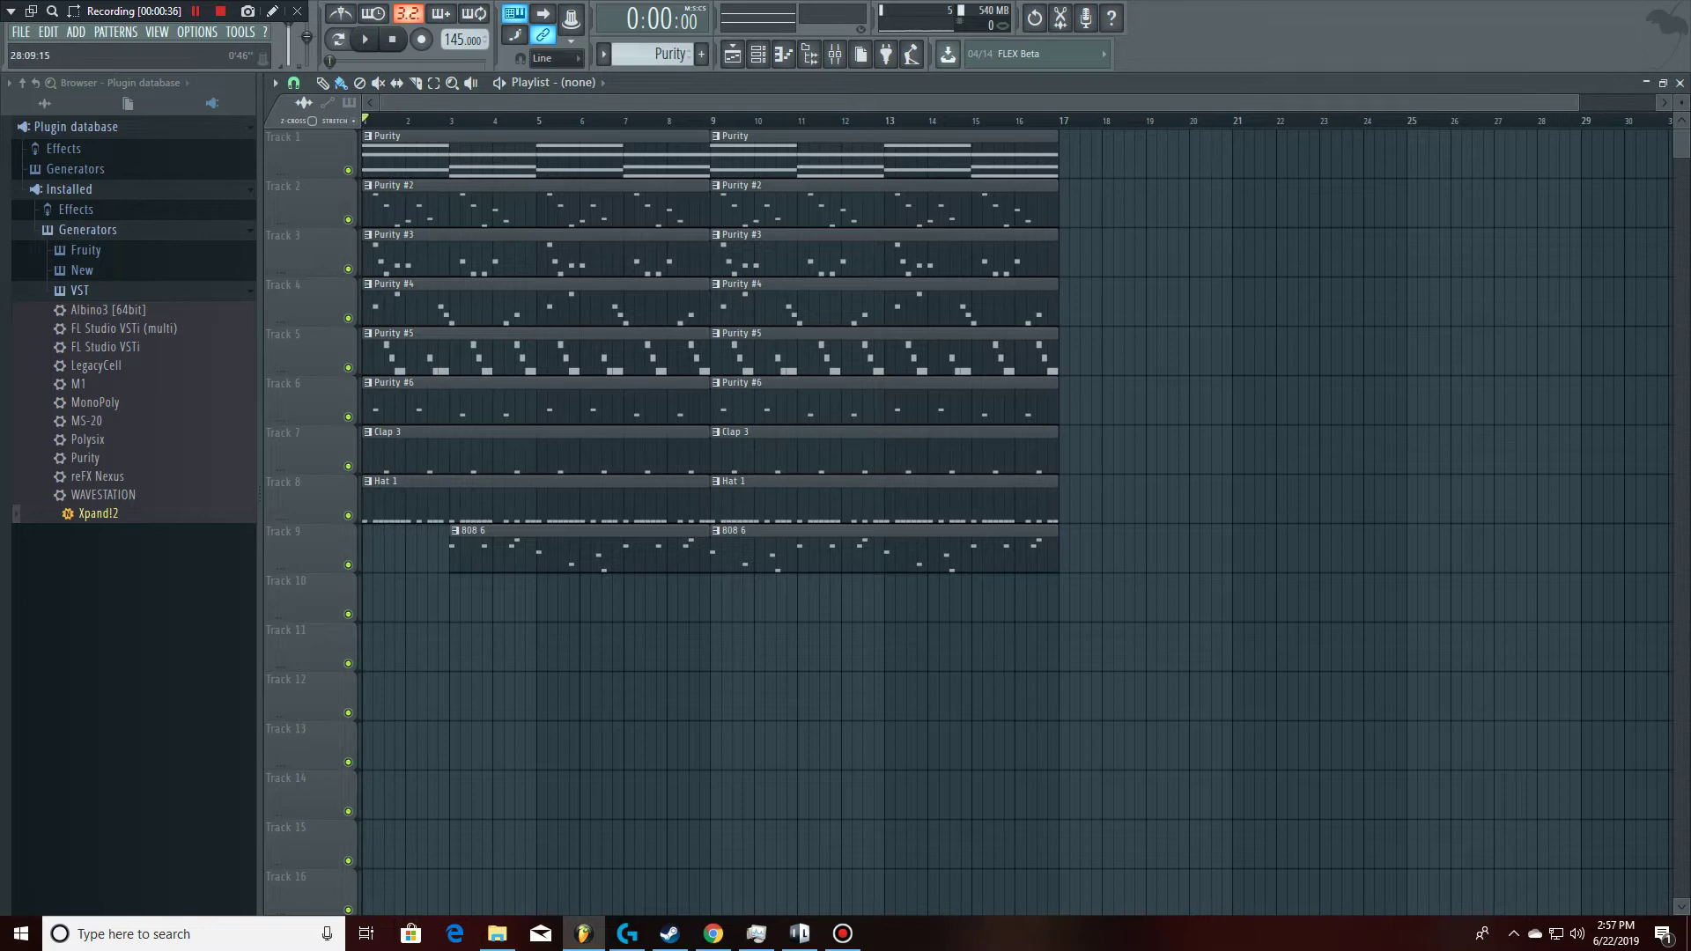
scroll(1013, 511, "down", 1)
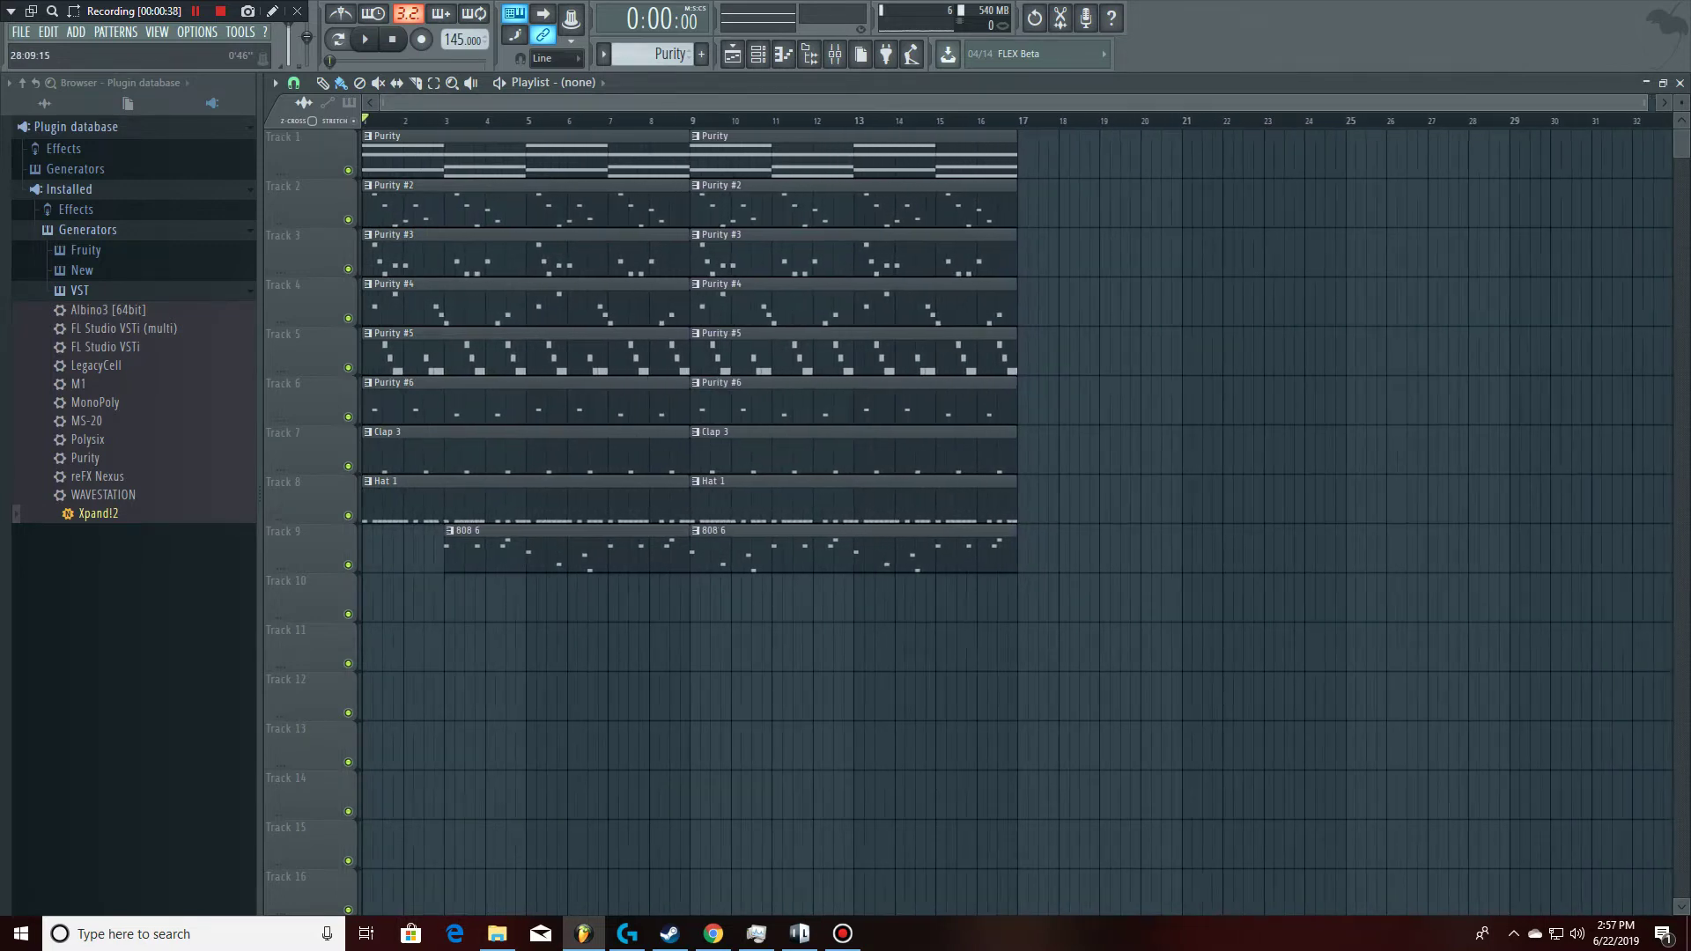
scroll(1013, 511, "up", 1)
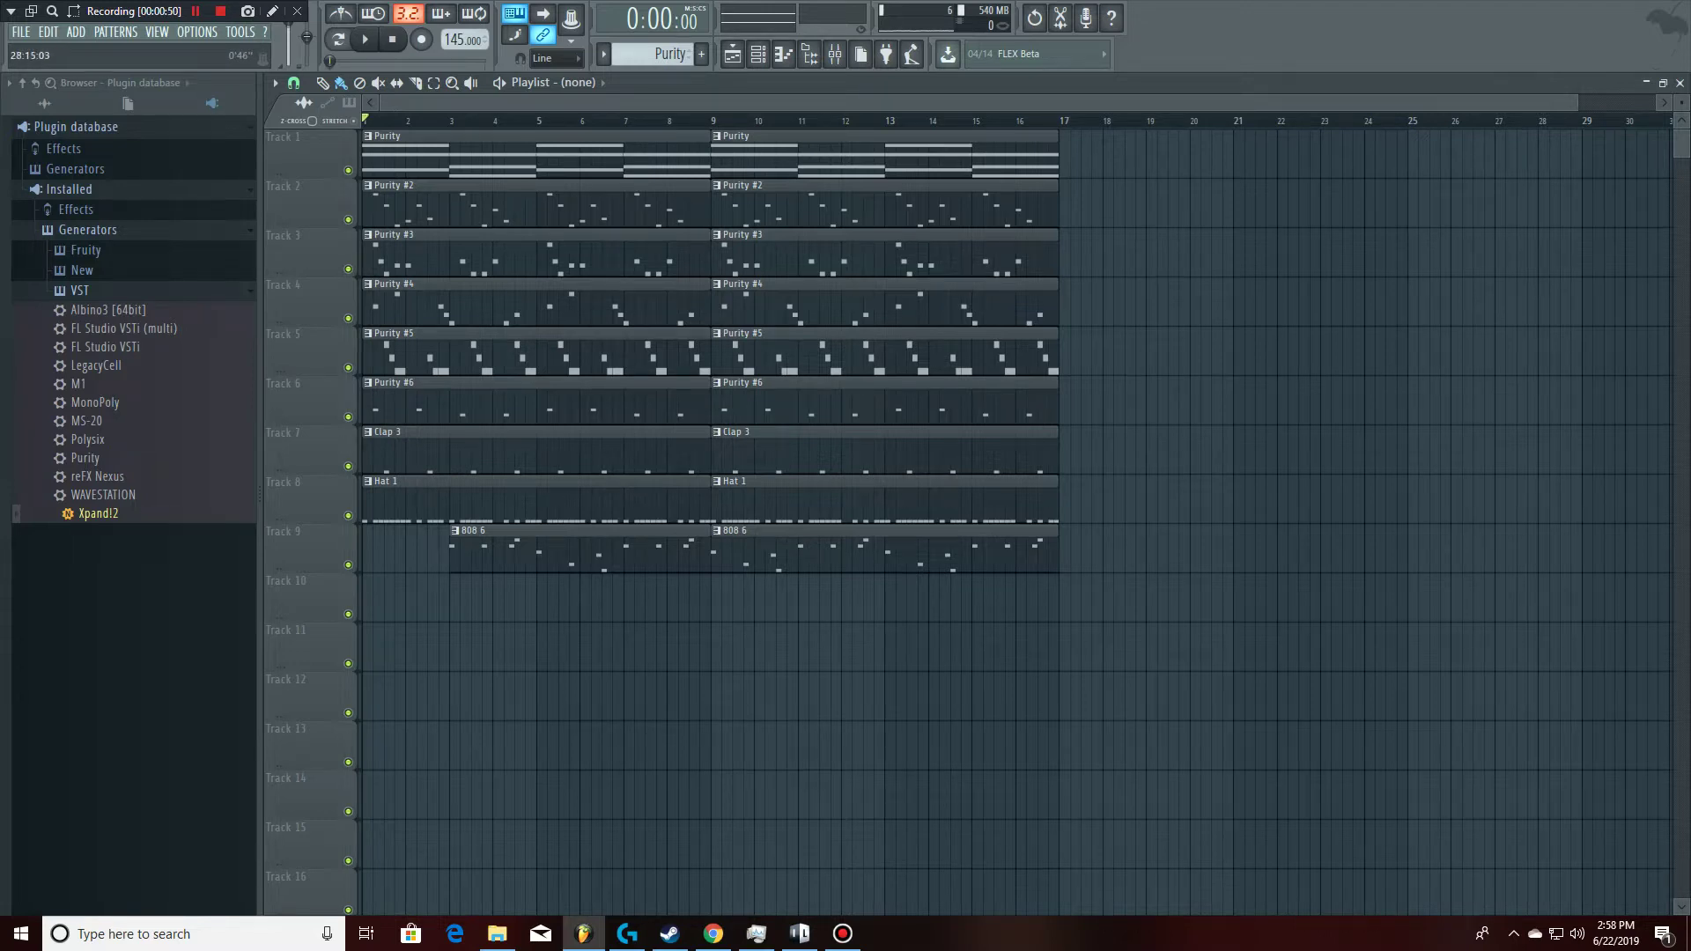
scroll(1013, 502, "up", 1)
scroll(1013, 502, "down", 1)
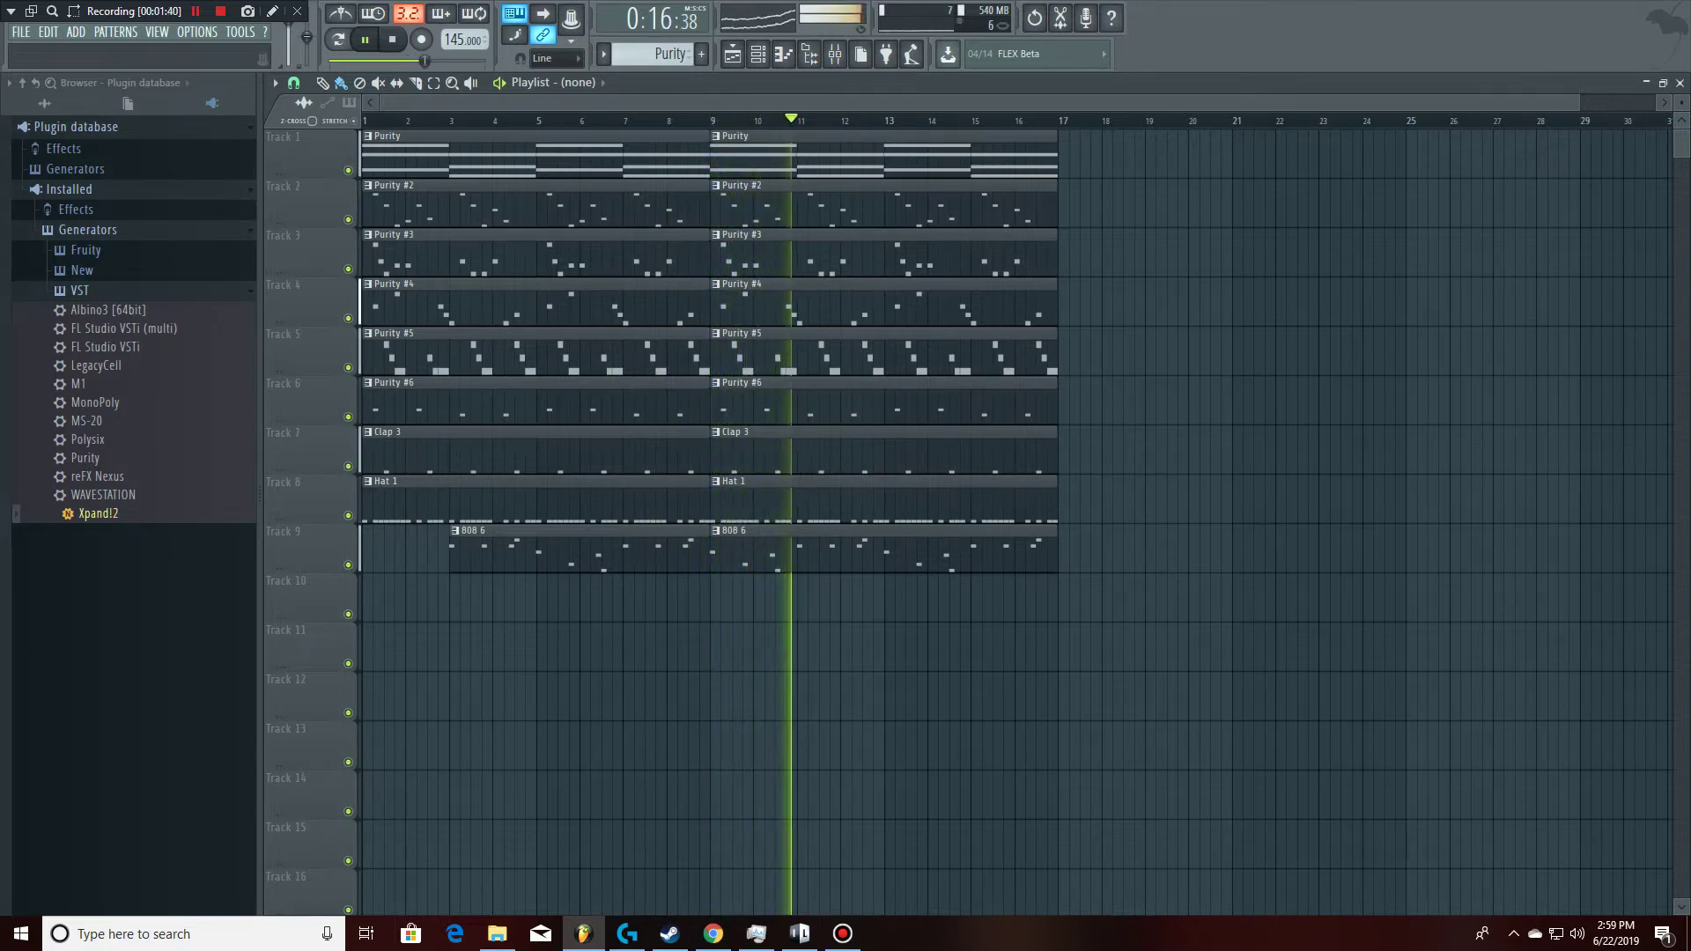
Step: View the Purity pattern's chords in the piano roll and check the preset loaded in its instrument
key("F7")
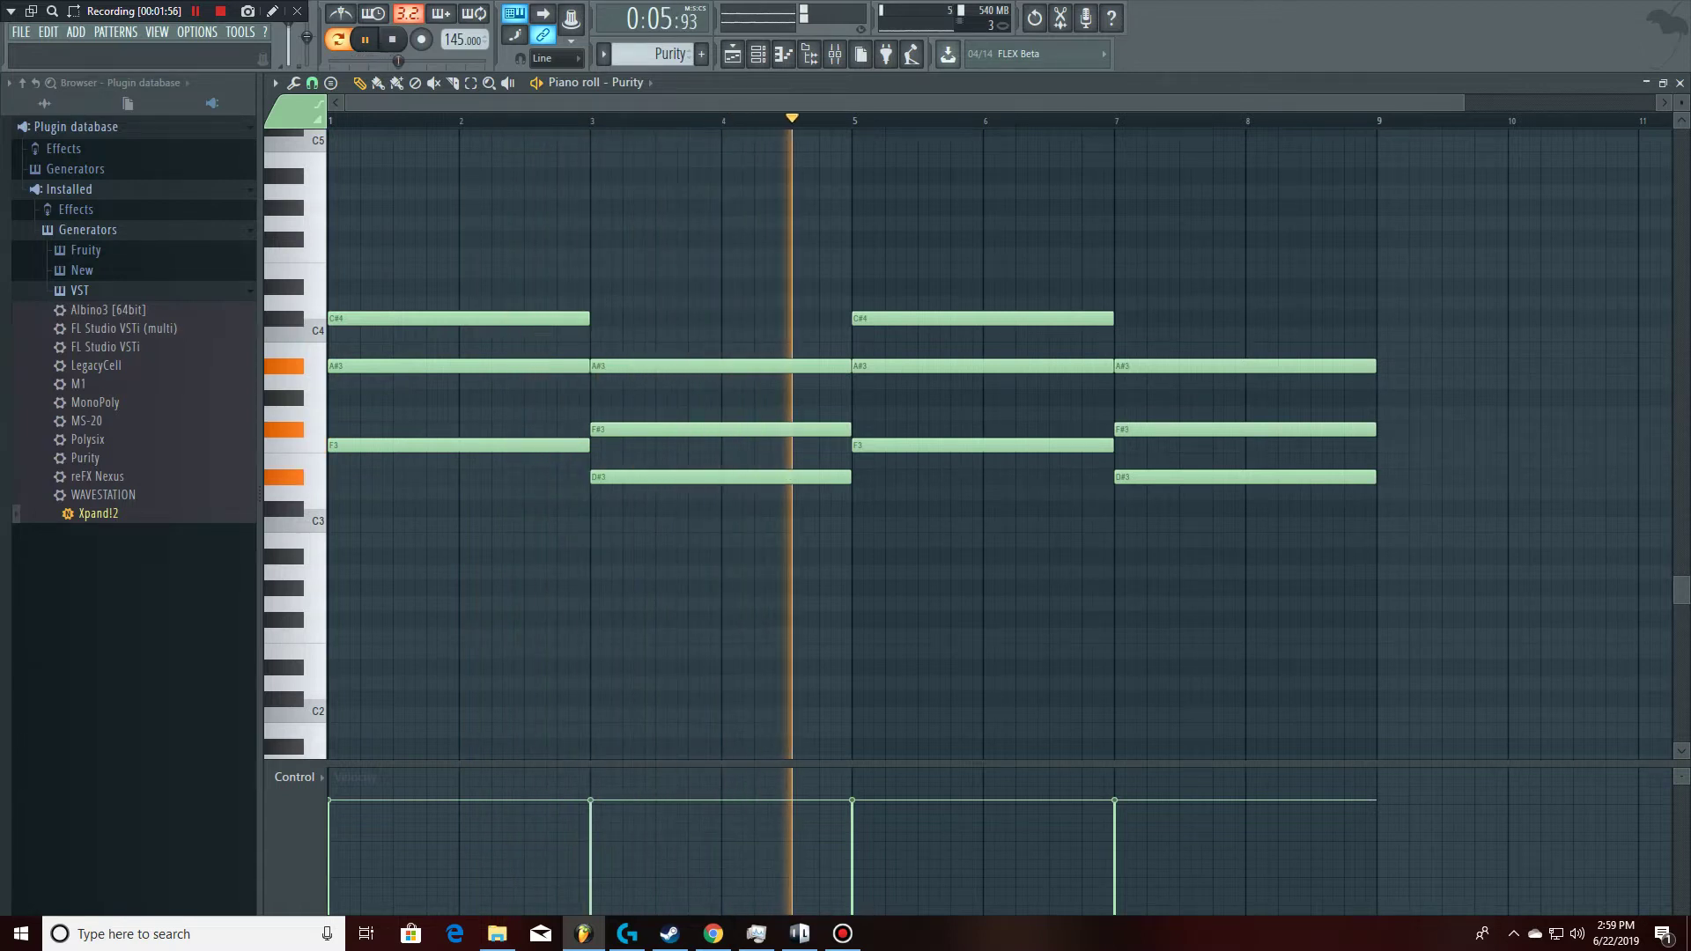
key("F6")
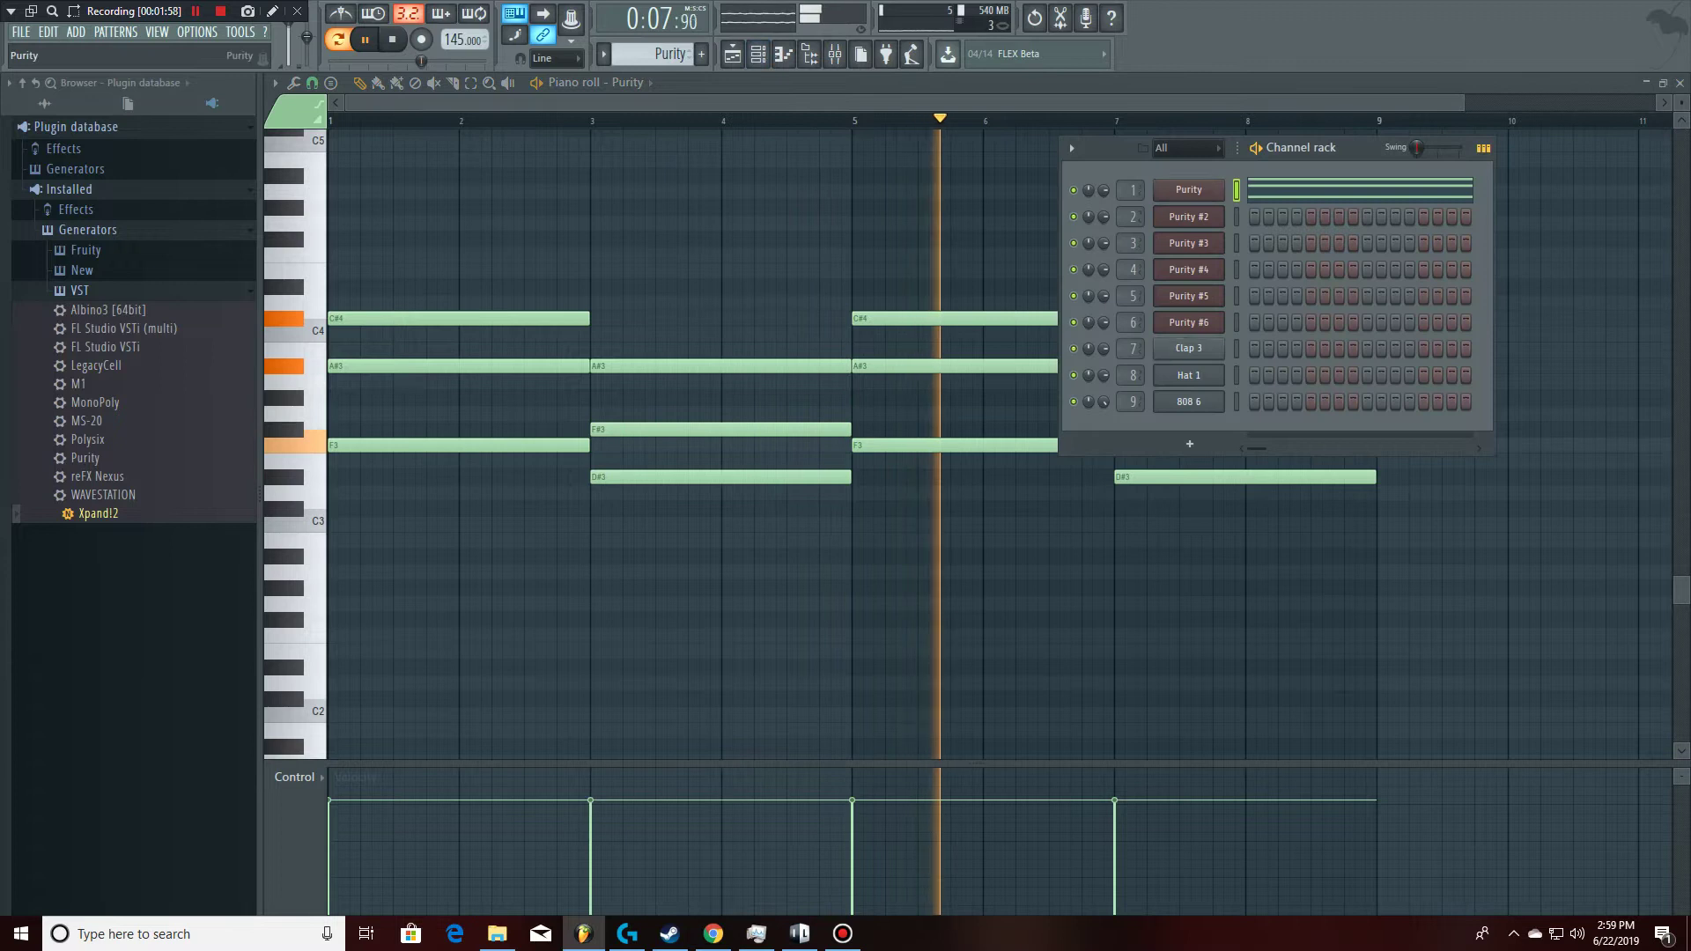
left_click(1188, 189)
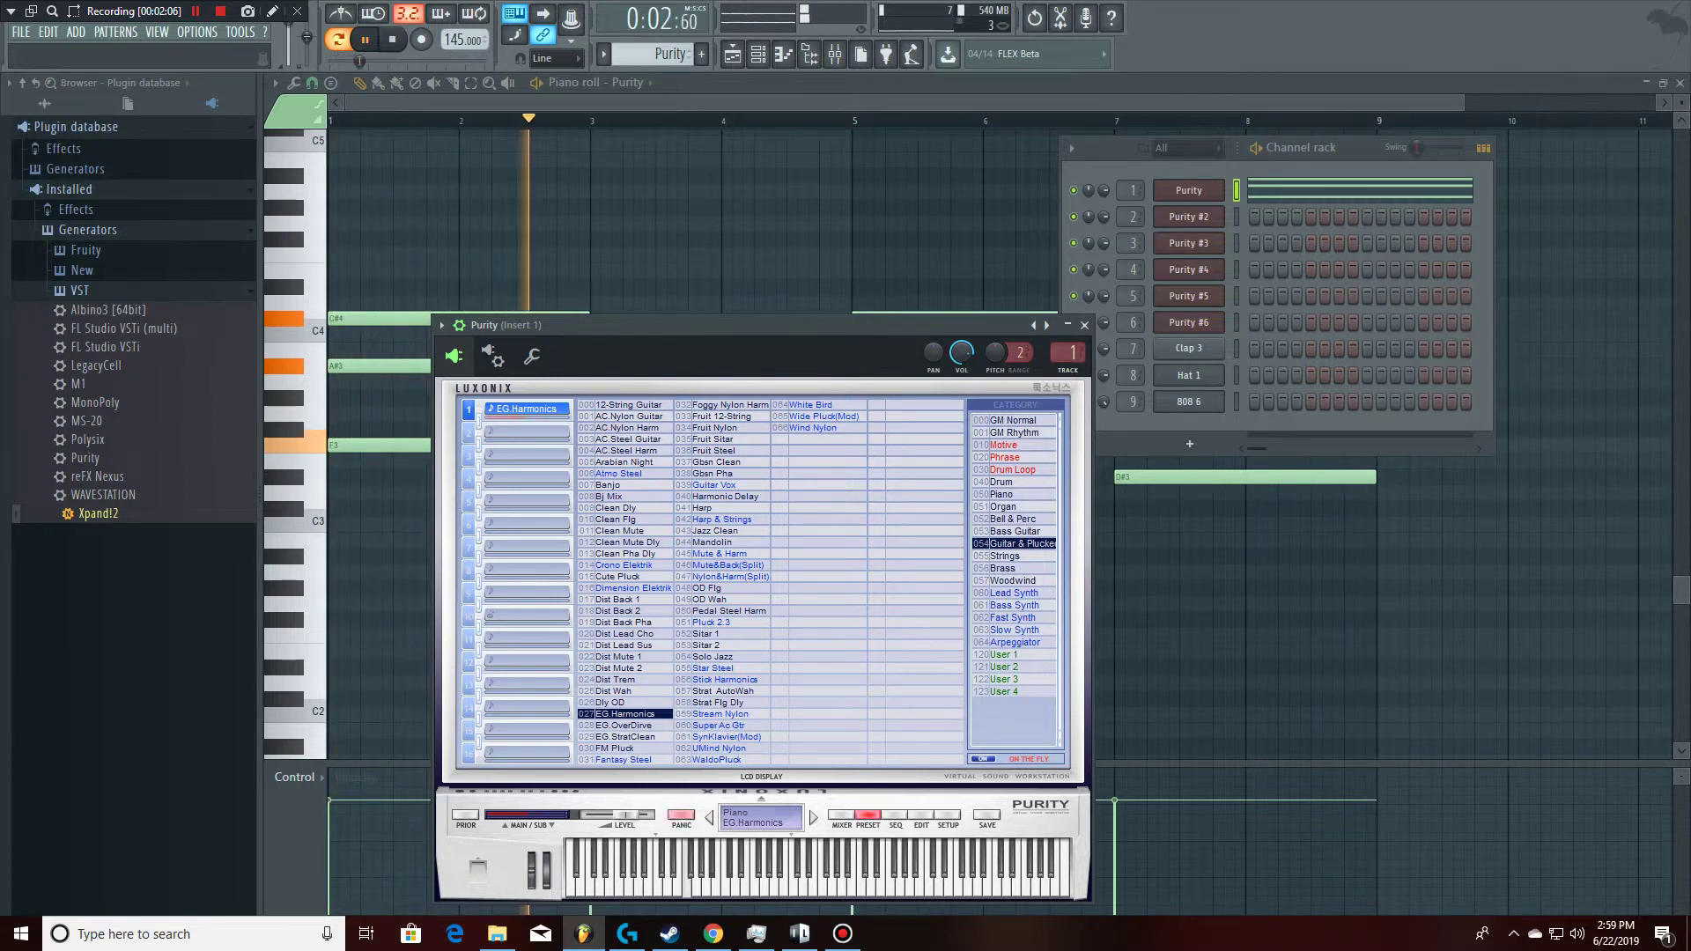
left_click_drag(616, 325, 1537, 269)
key("F7")
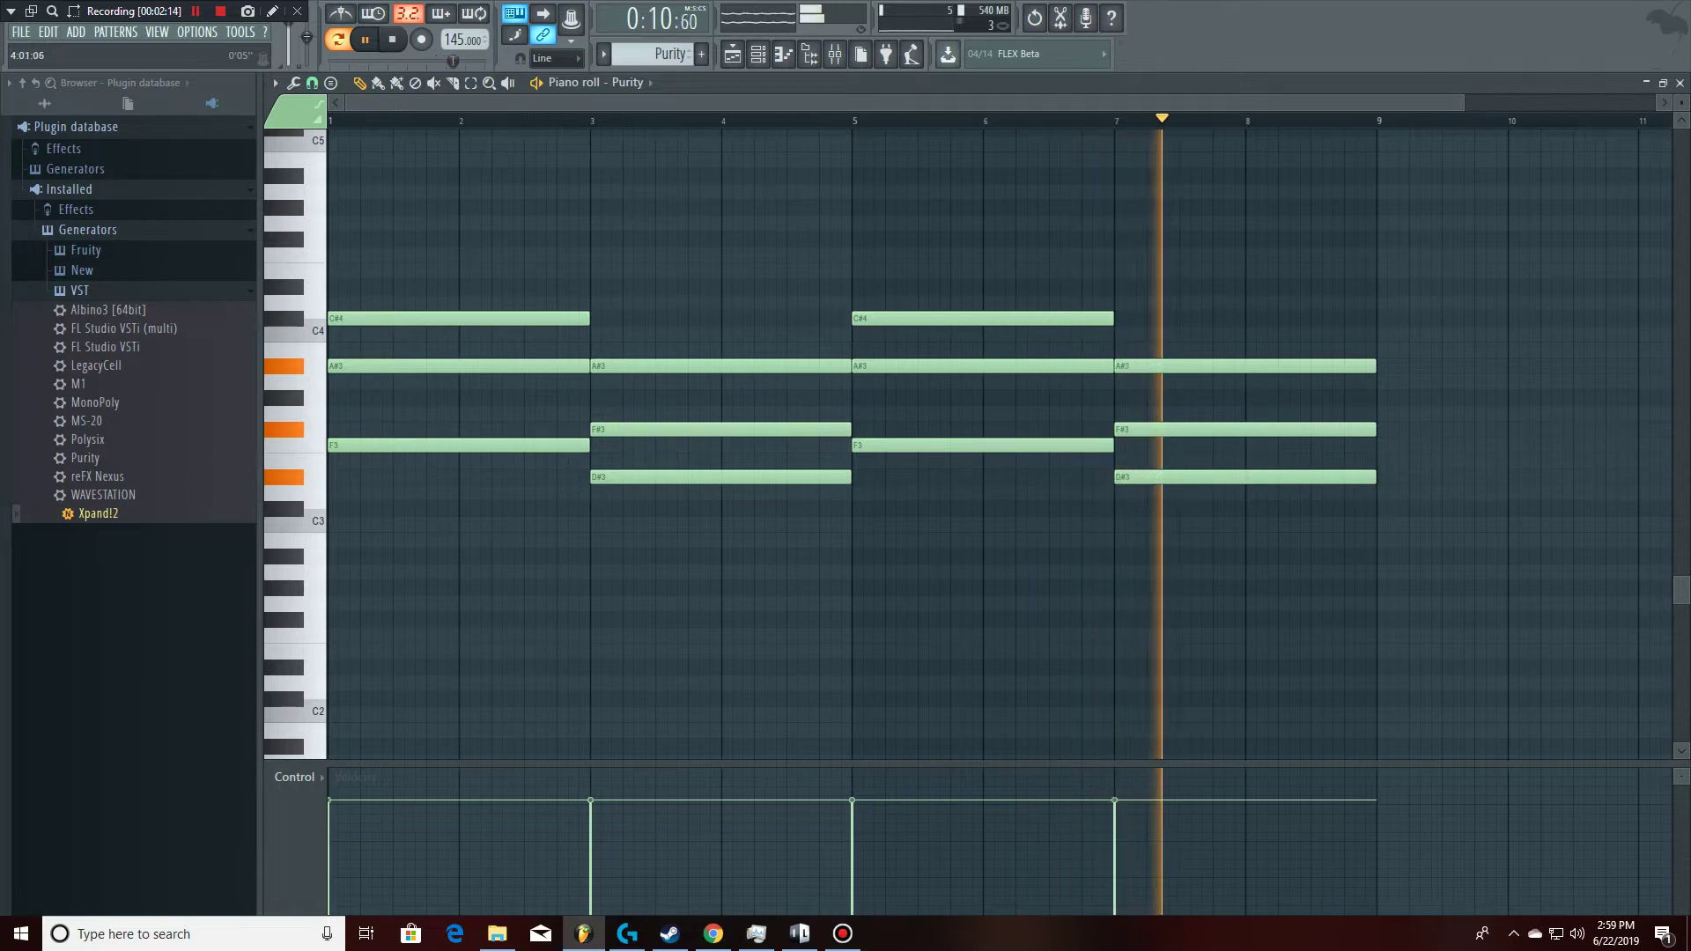
Step: Pause playback, show the Purity #2 pattern's notes in the piano roll and play it
key("alt+c")
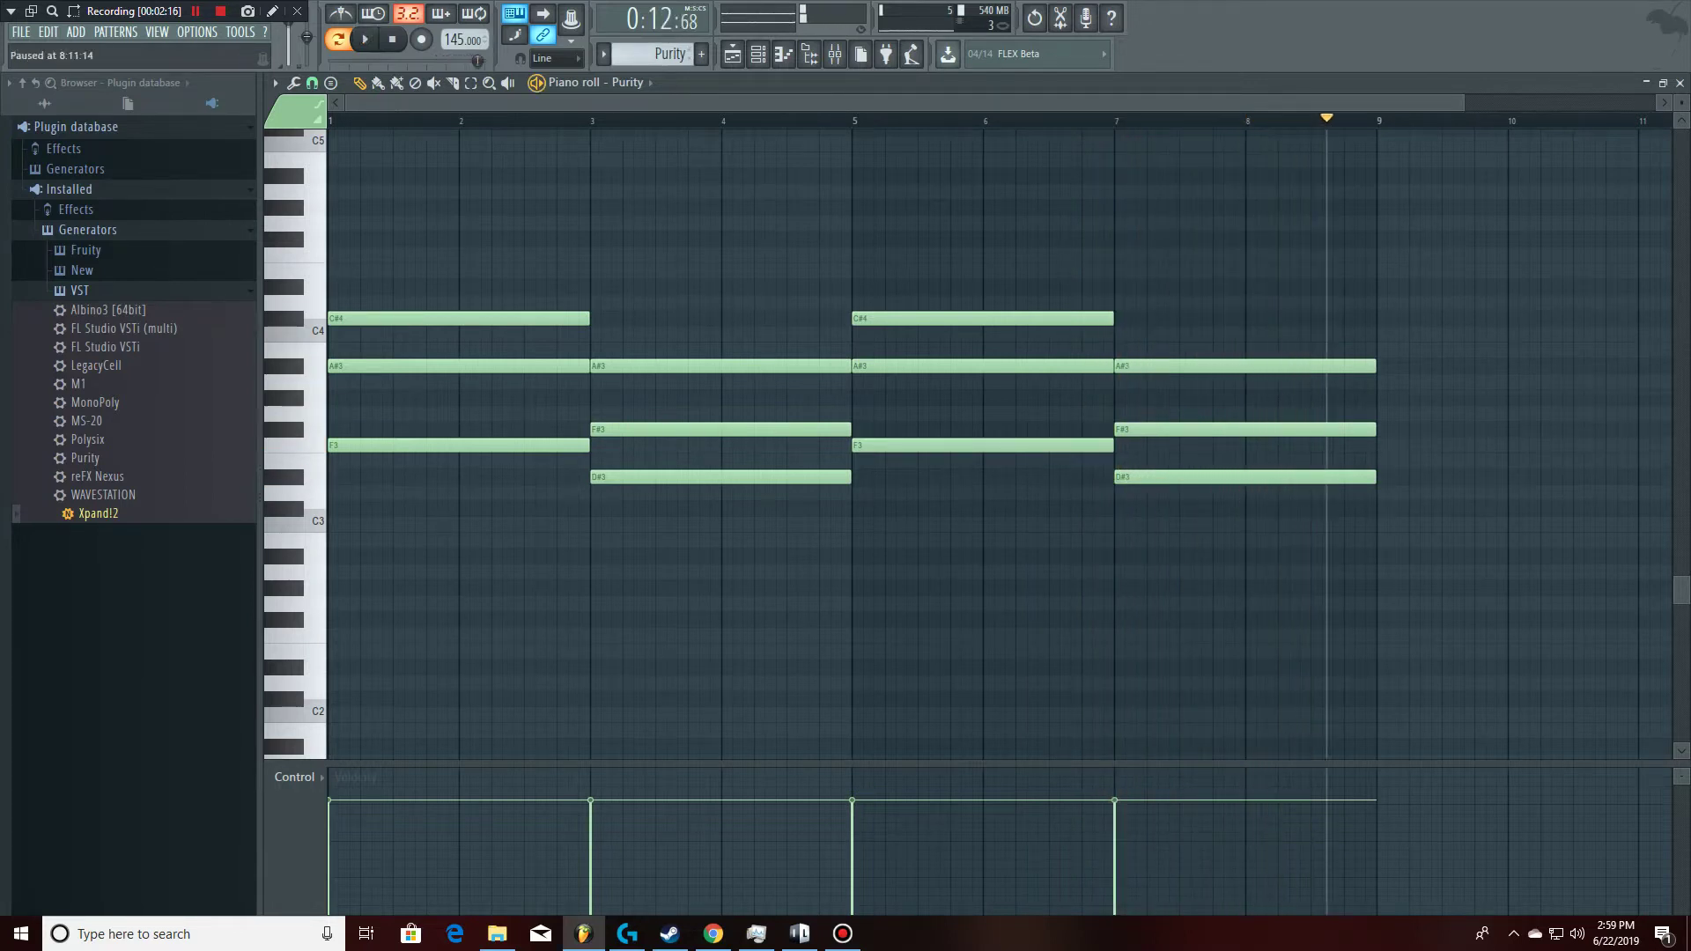
left_click(650, 81)
left_click(643, 134)
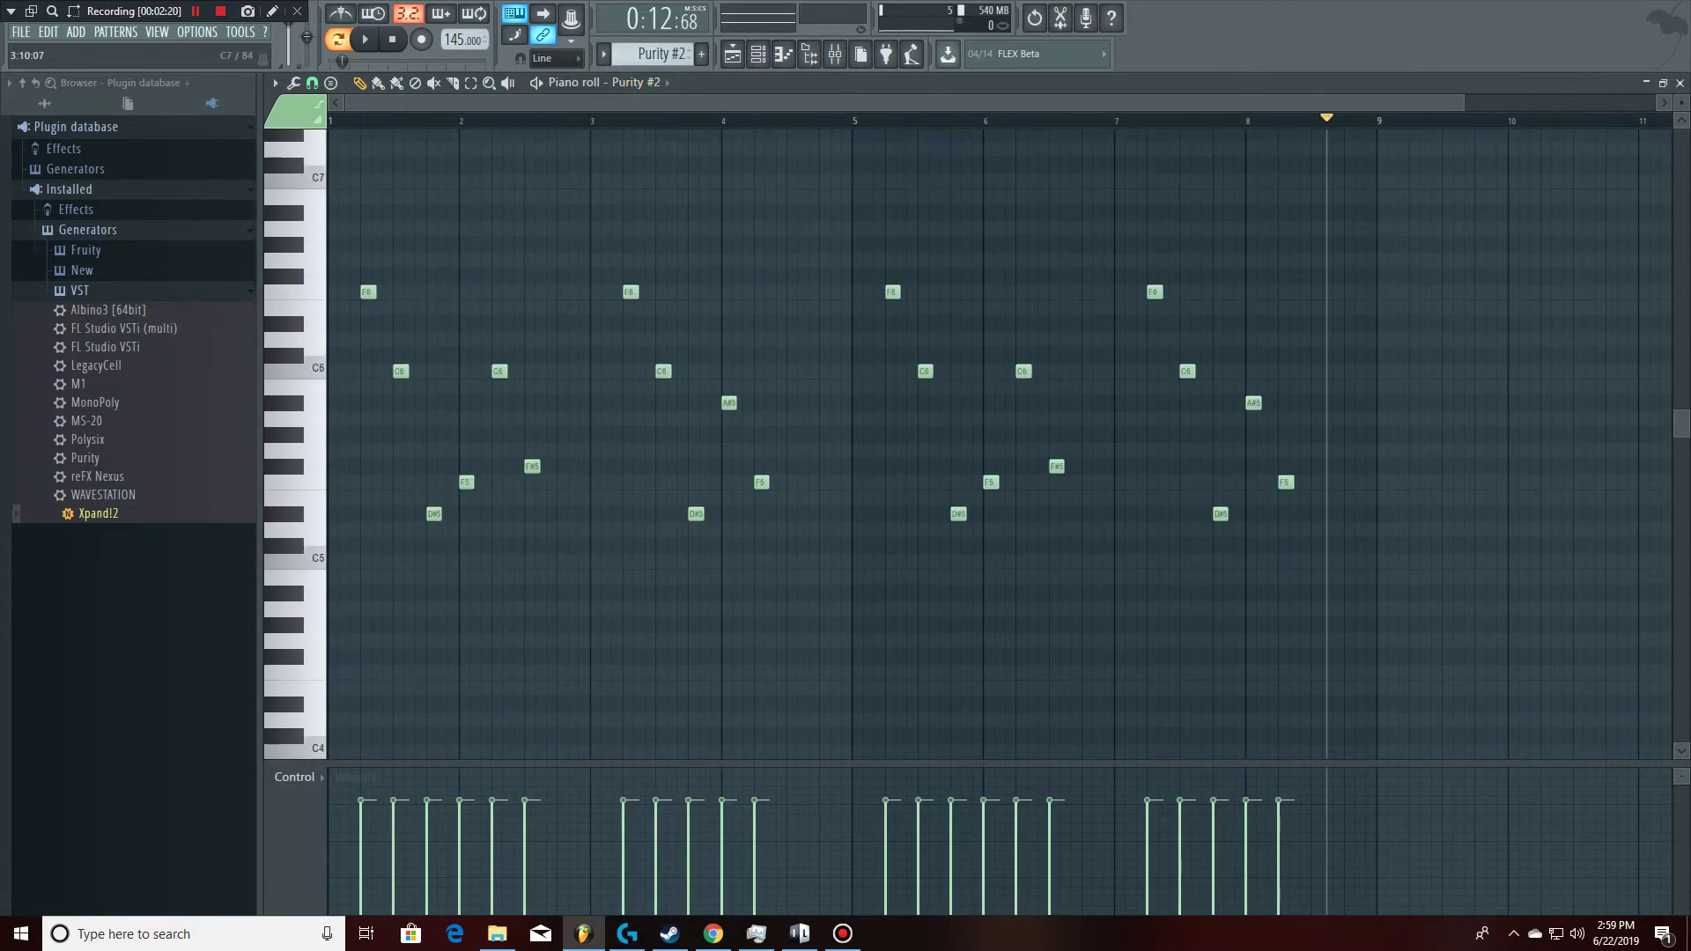
key("space")
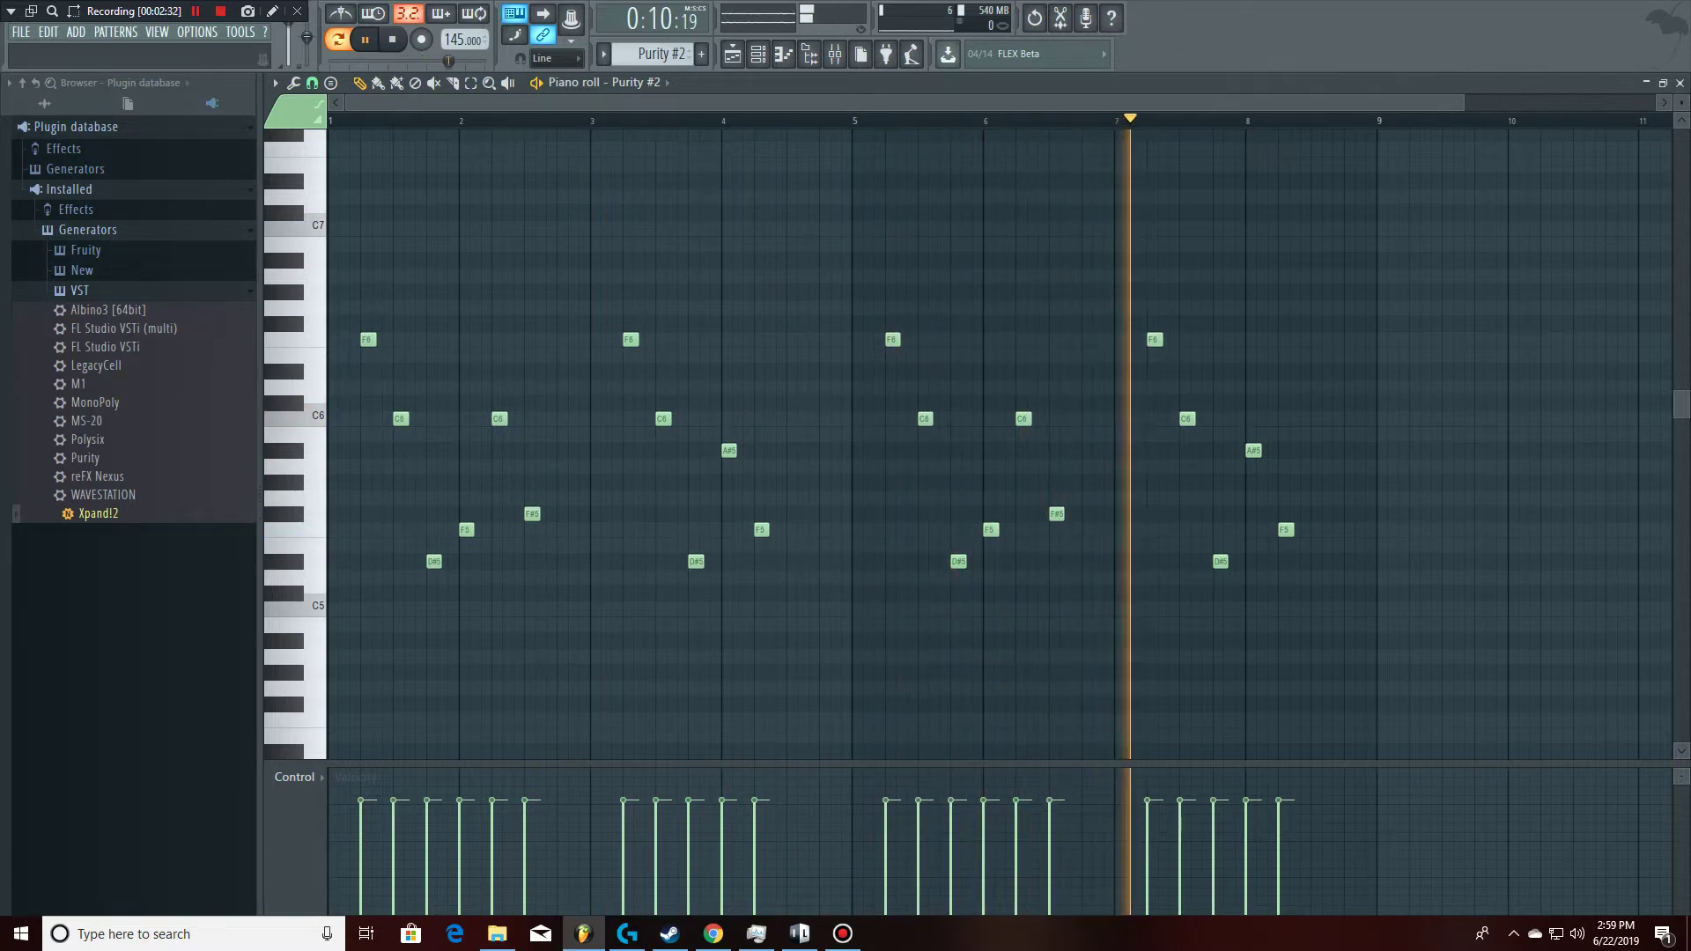
Step: Check the preset loaded in the Purity #2 channel's instrument and return to its piano roll
left_click(757, 53)
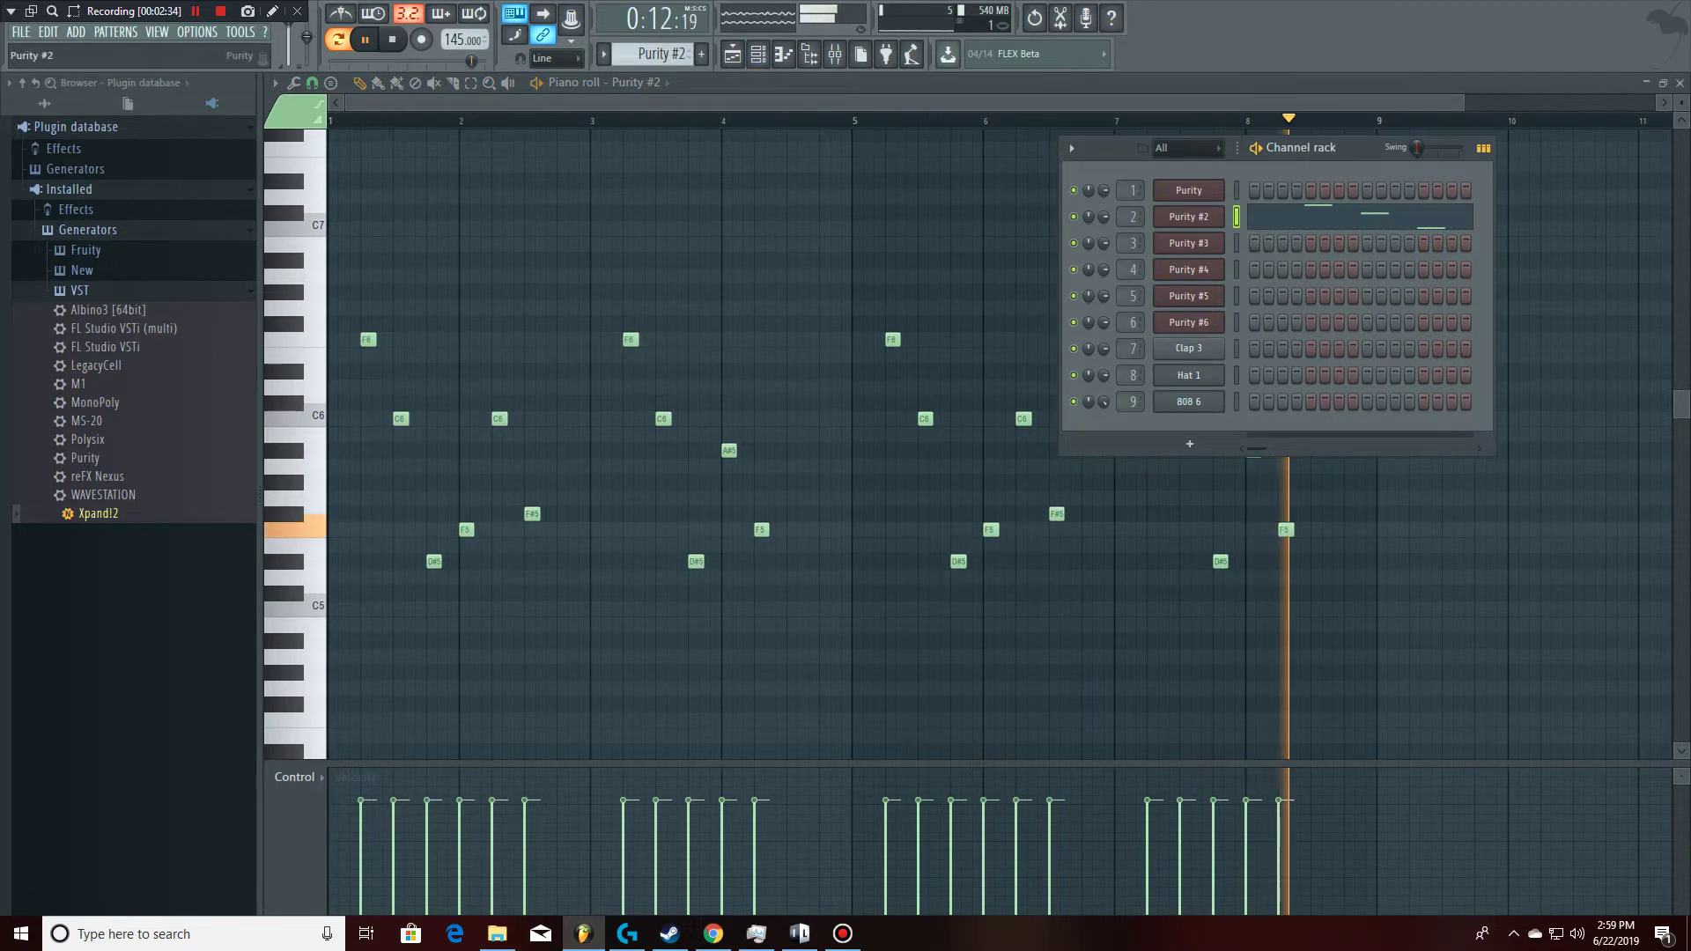
left_click(1188, 216)
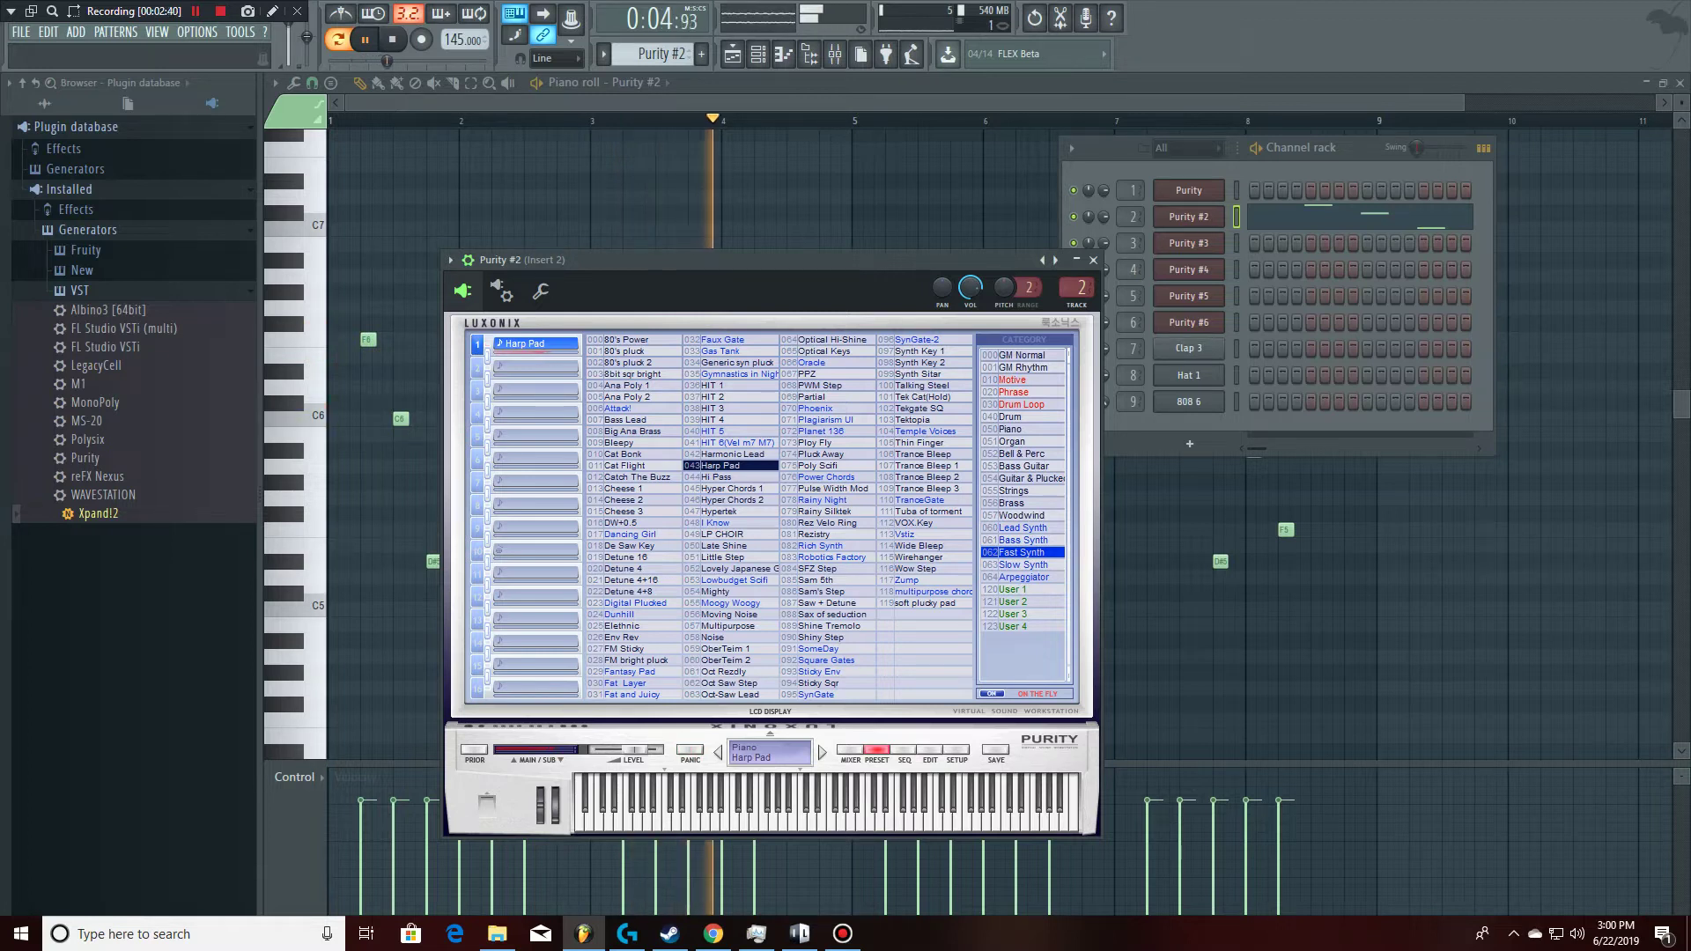
left_click_drag(616, 260, 1352, 260)
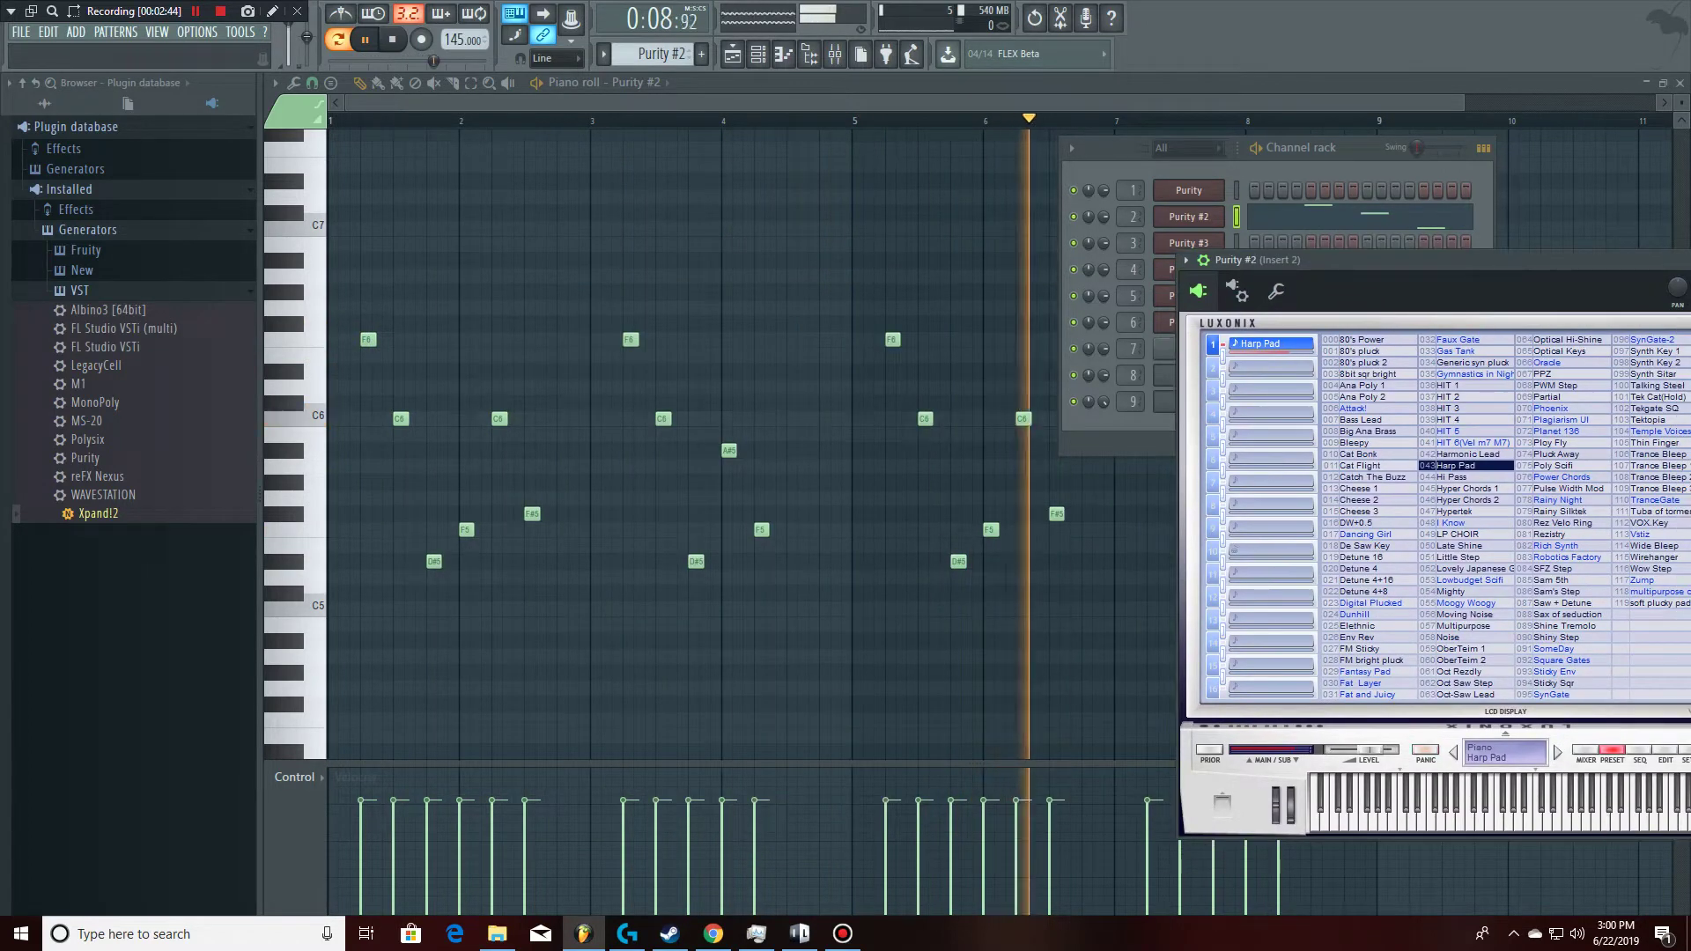
key("F7")
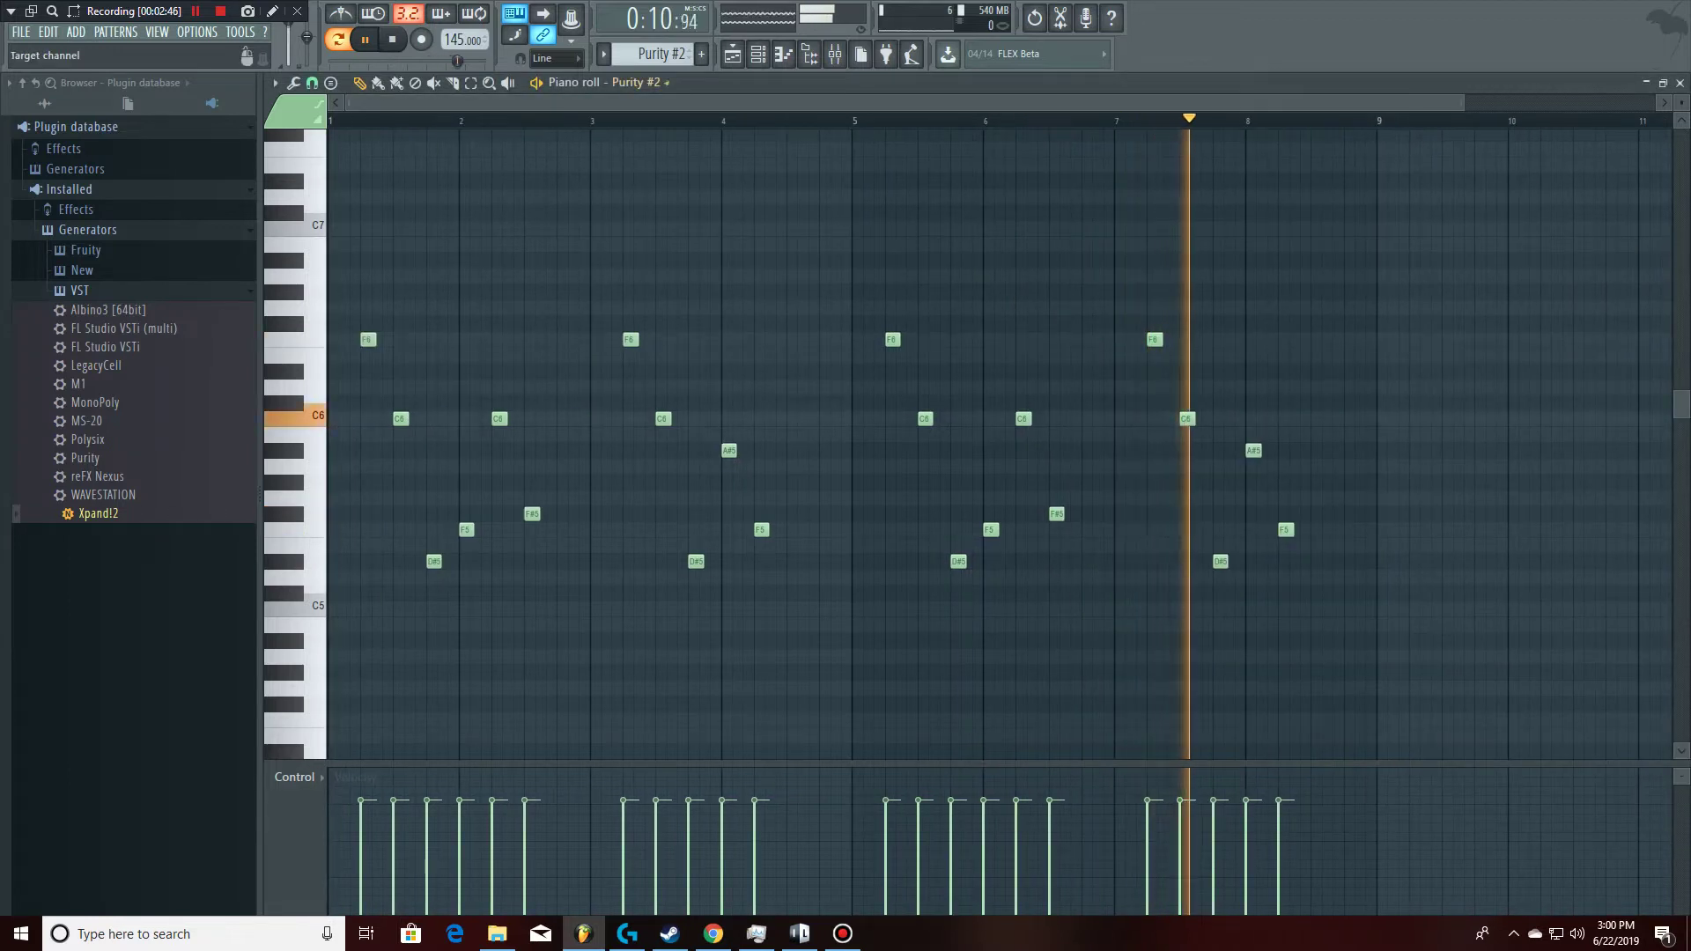
Step: Show the Purity #3 pattern's notes in the piano roll while it plays
left_click(667, 82)
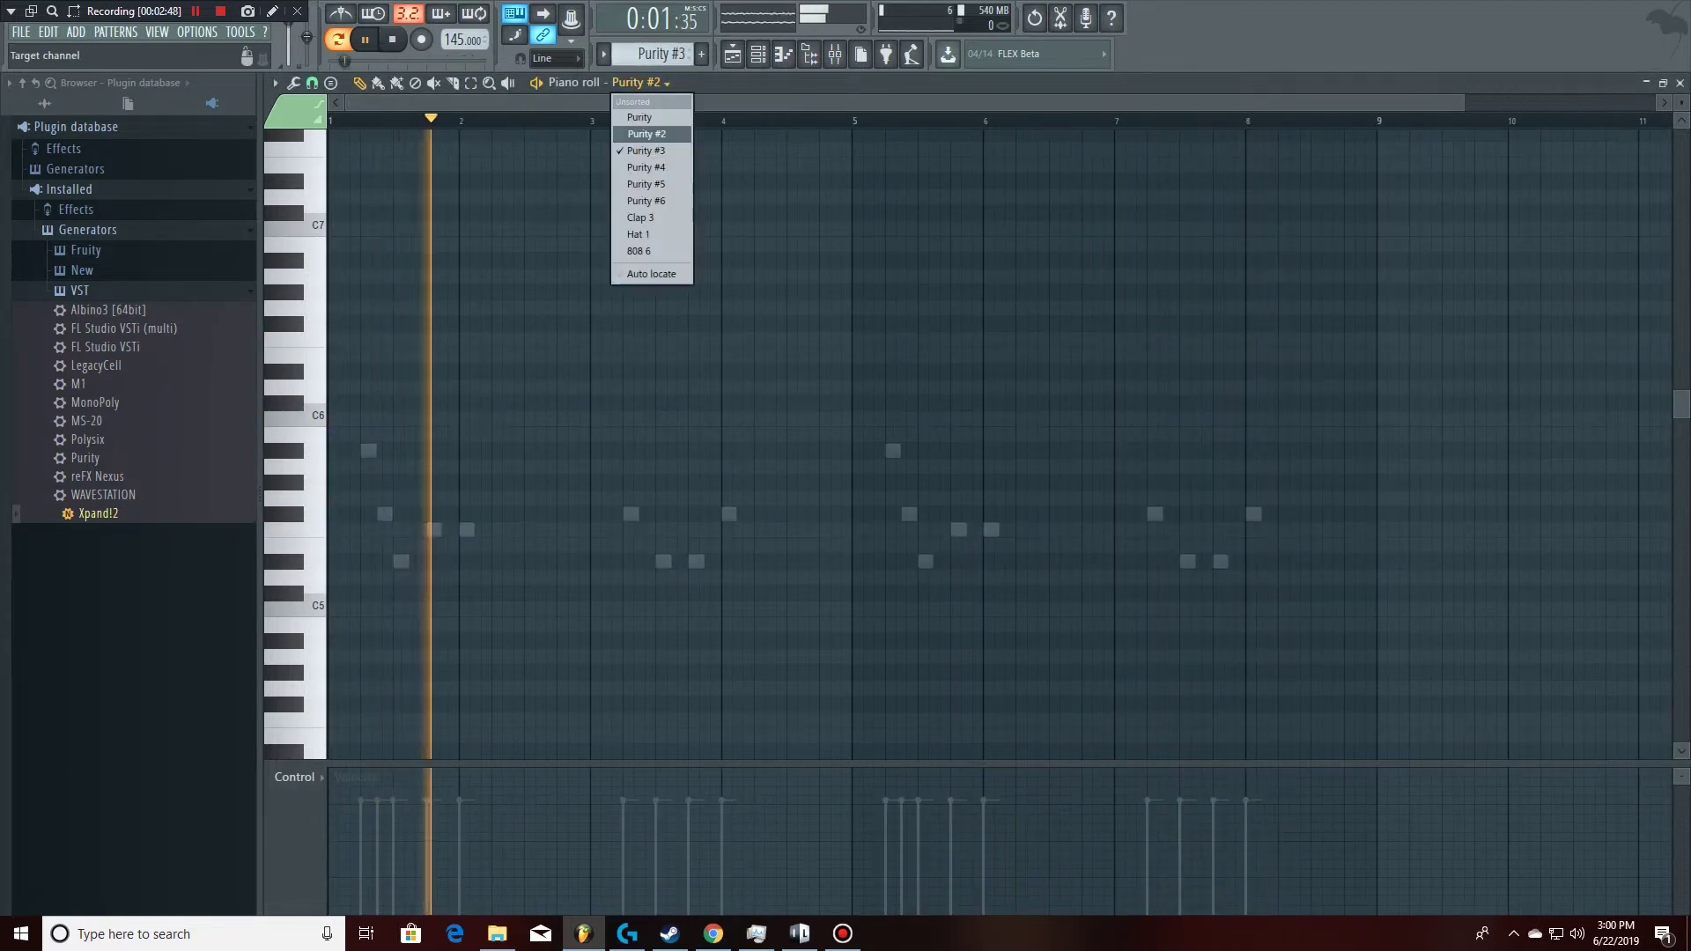
left_click(646, 151)
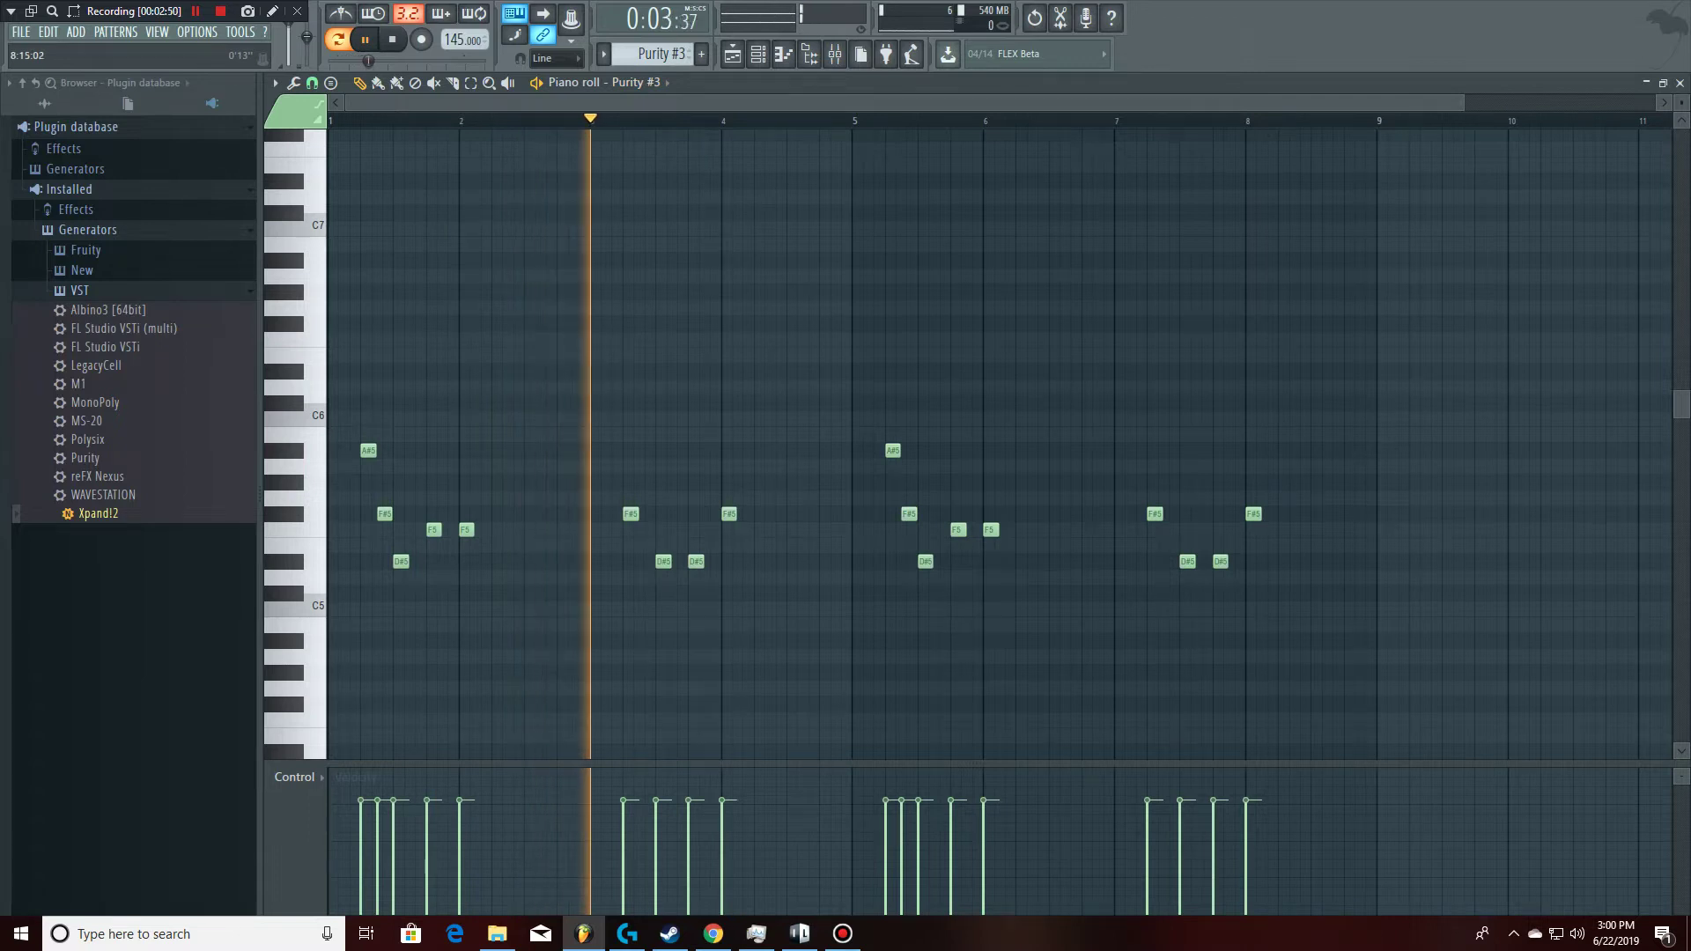
key("Page_Up")
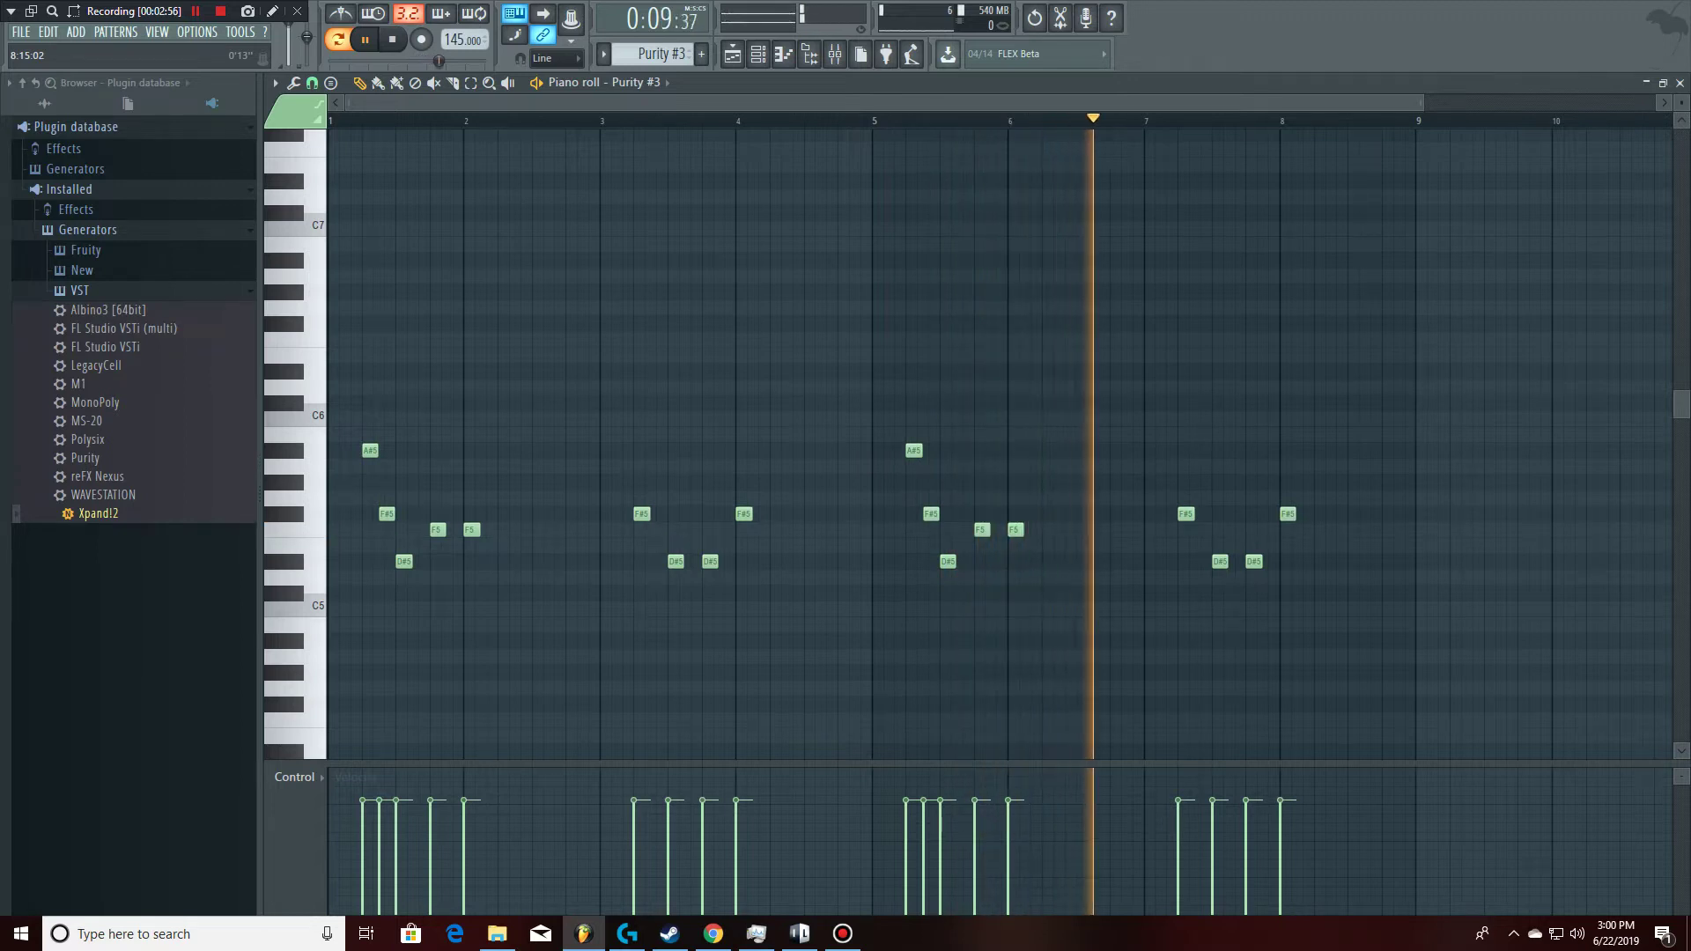
key("Page_Up")
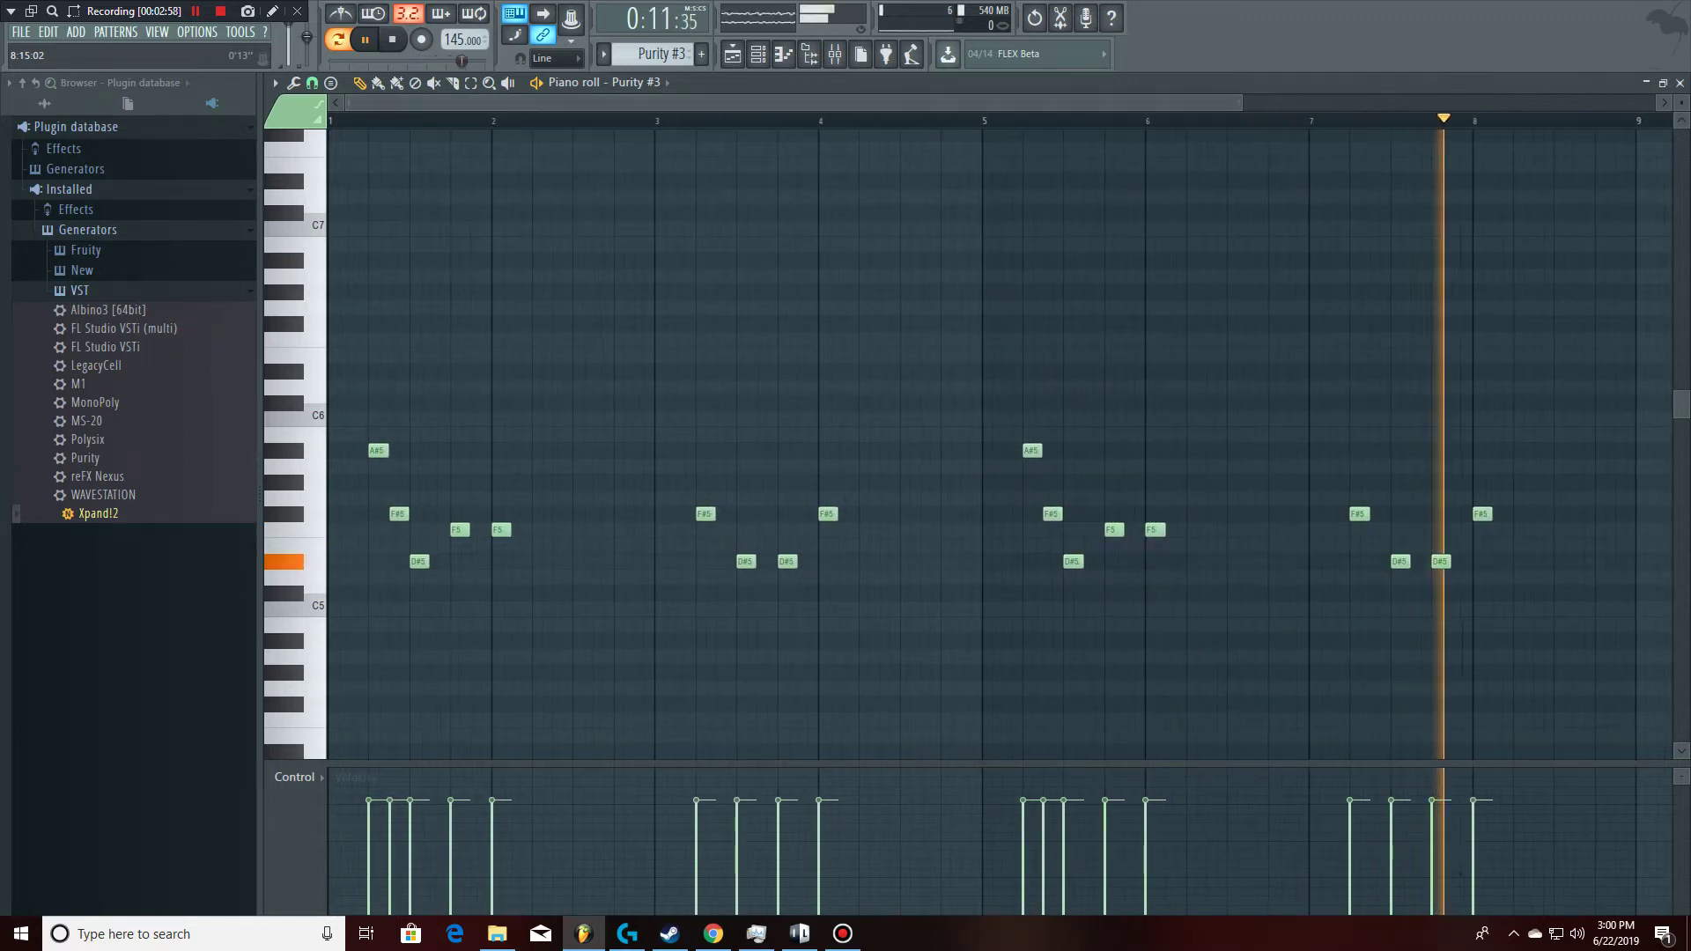
Step: Check the preset loaded in the Purity #3 channel's instrument and return to its notes
key("F6")
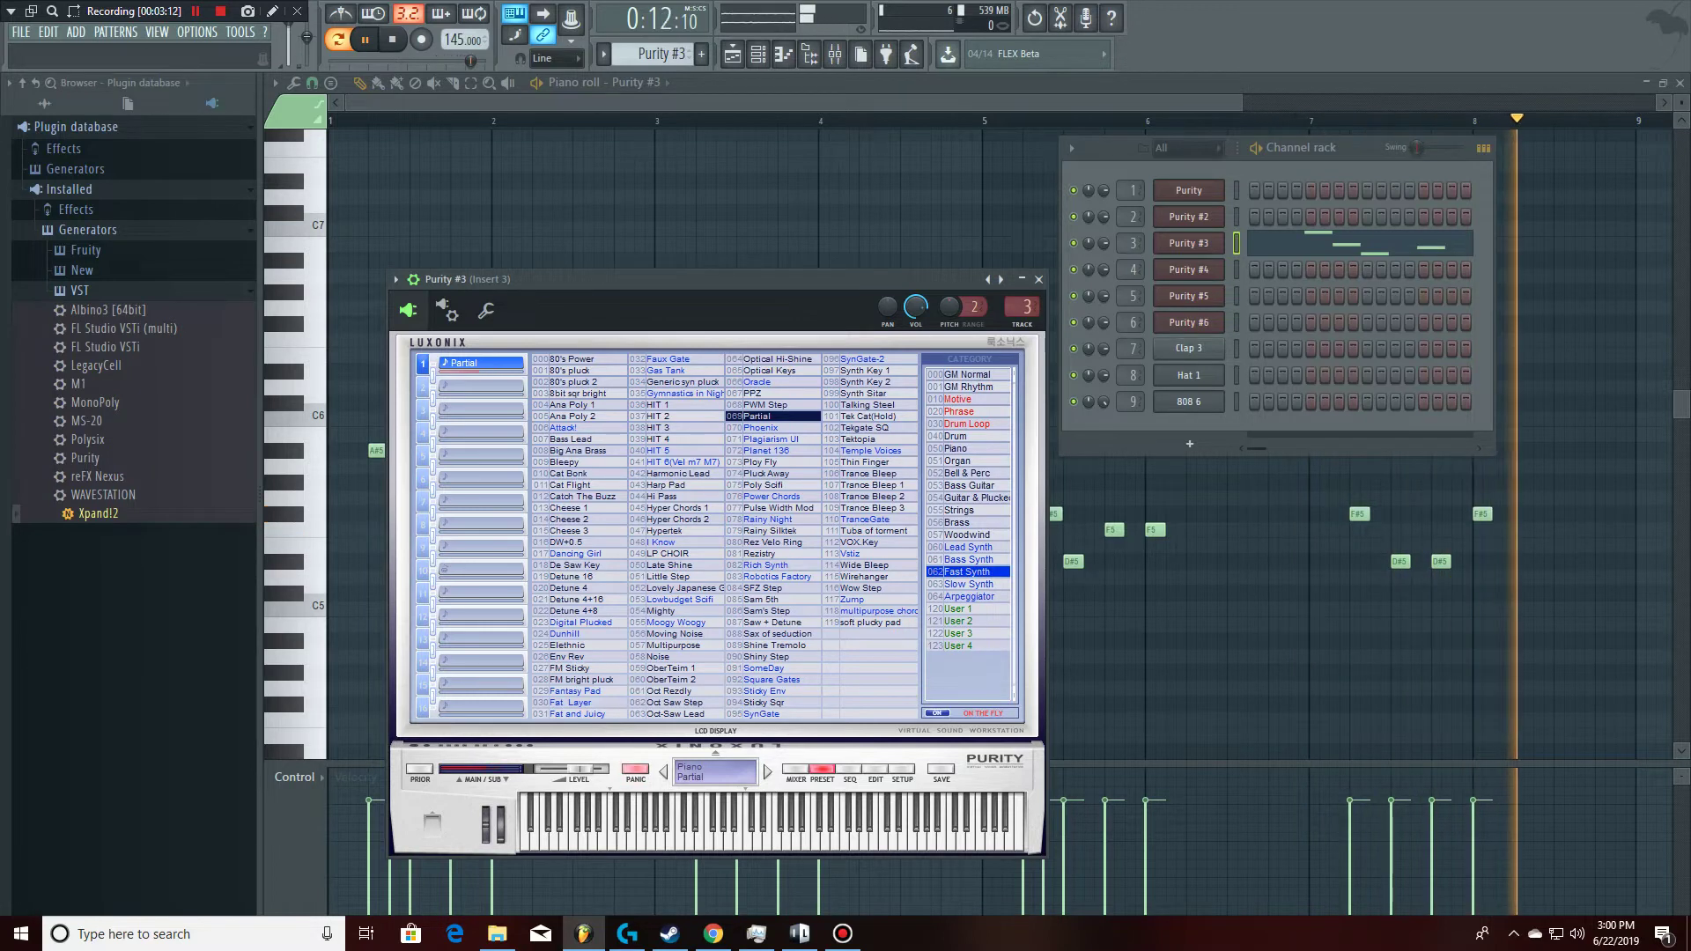
key("F6")
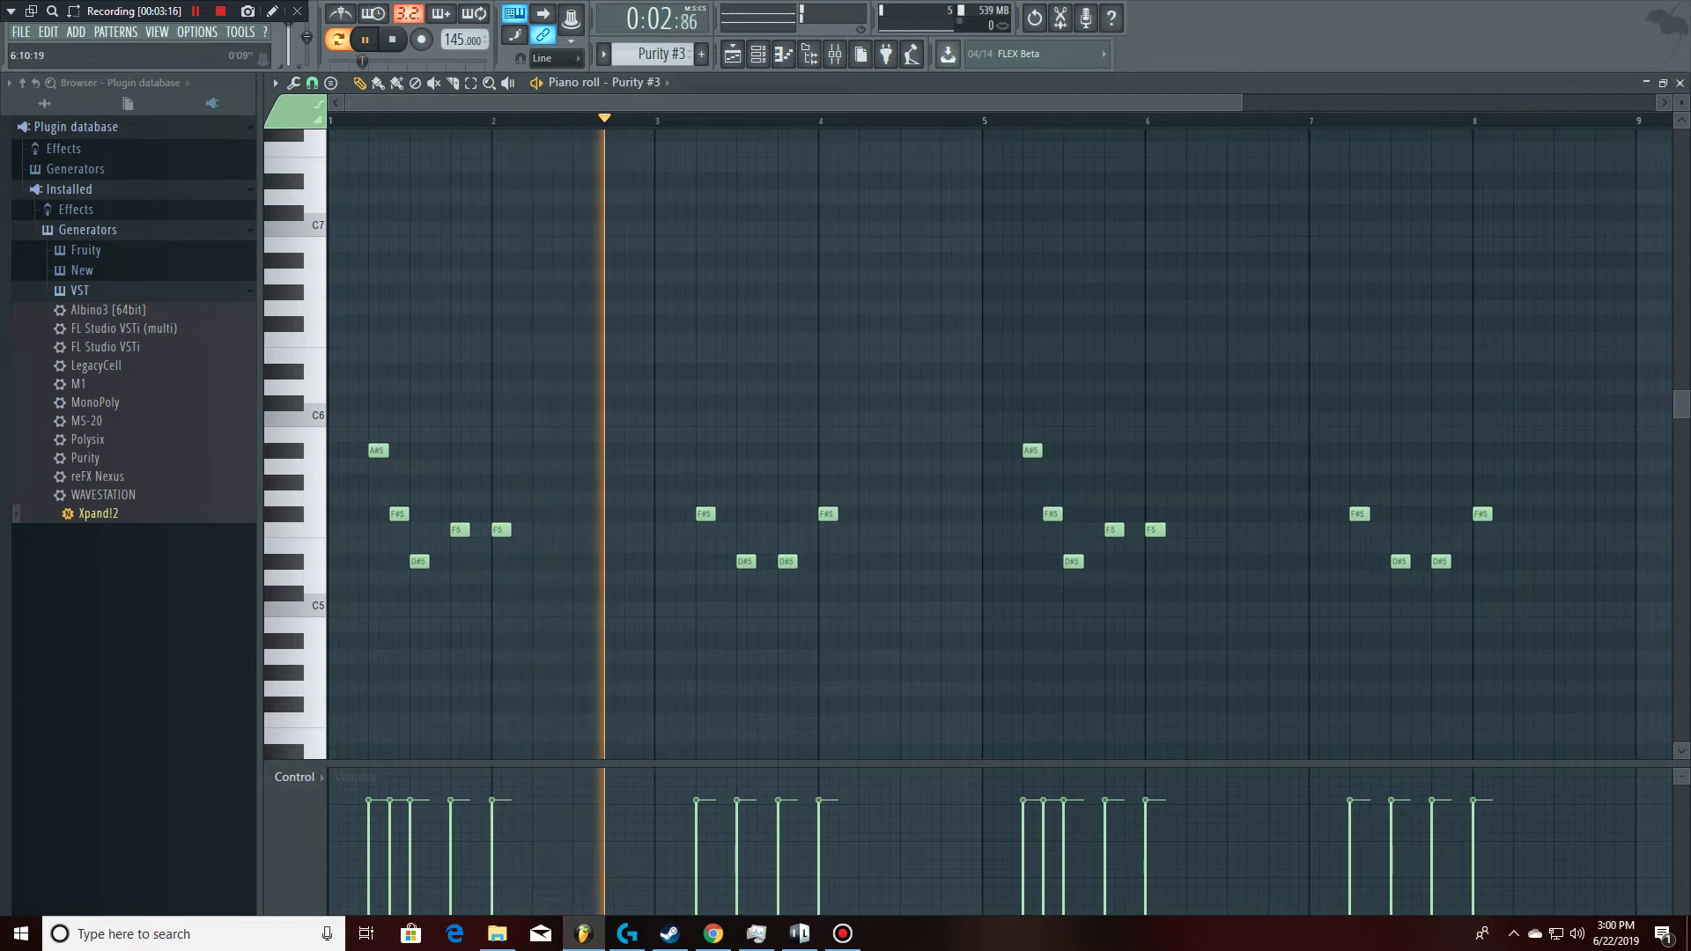
key("Page_Up")
key("Page_Down")
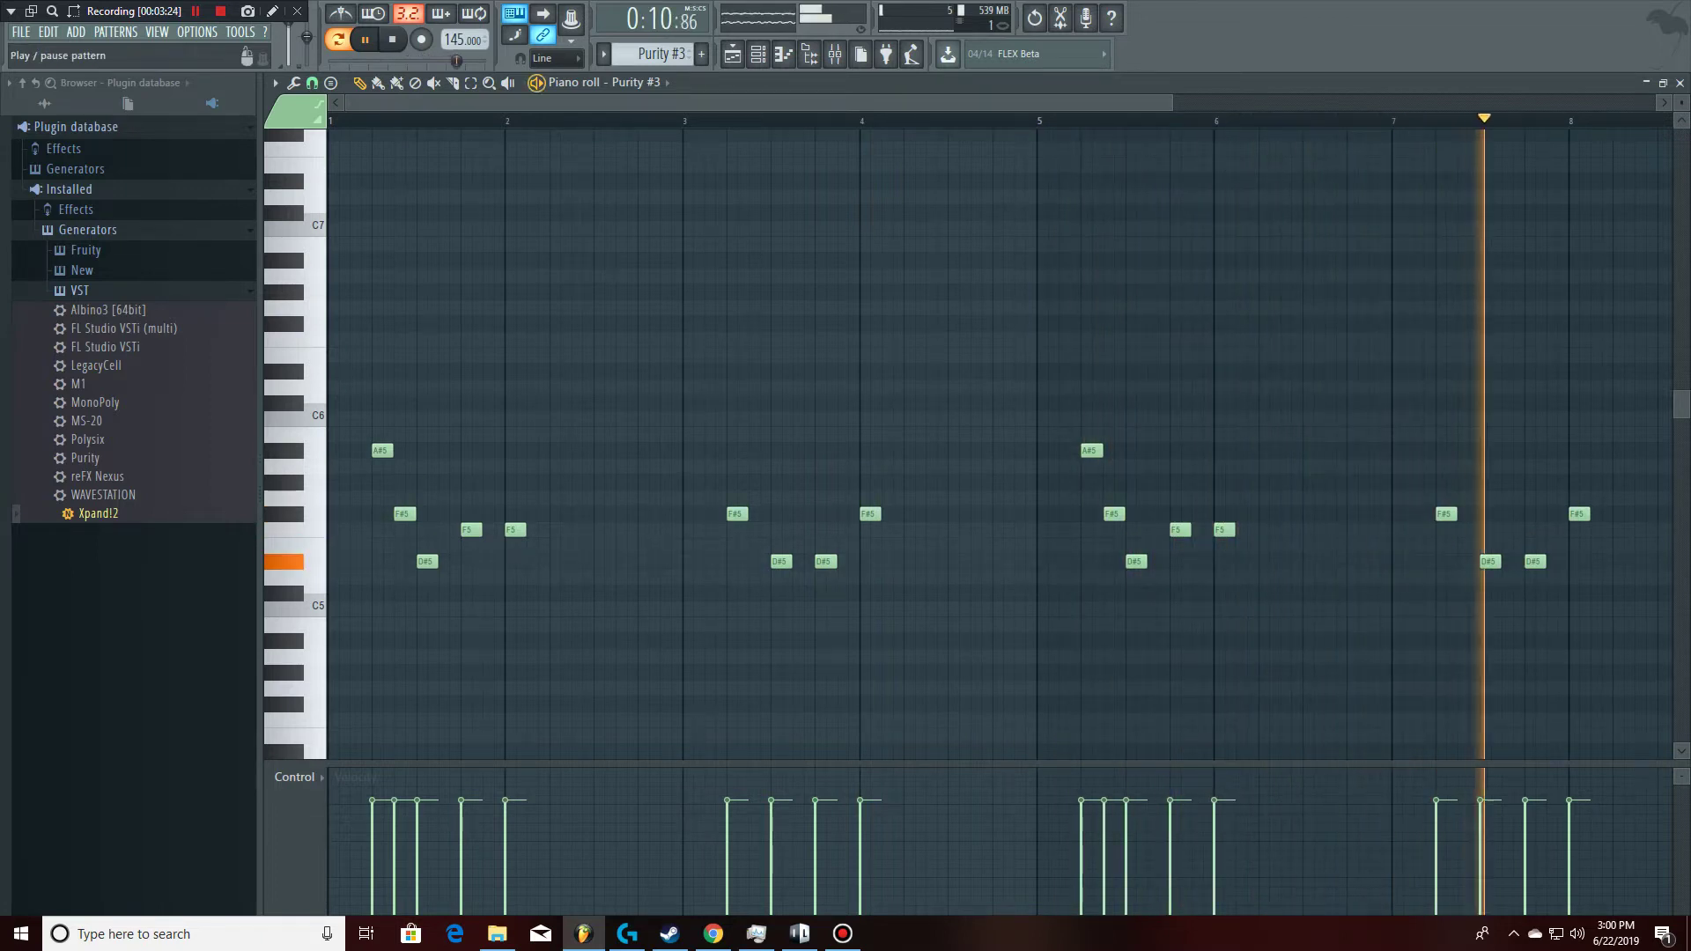
Step: Show the Purity #4 pattern's notes in the piano roll while it plays
left_click(636, 82)
left_click(652, 168)
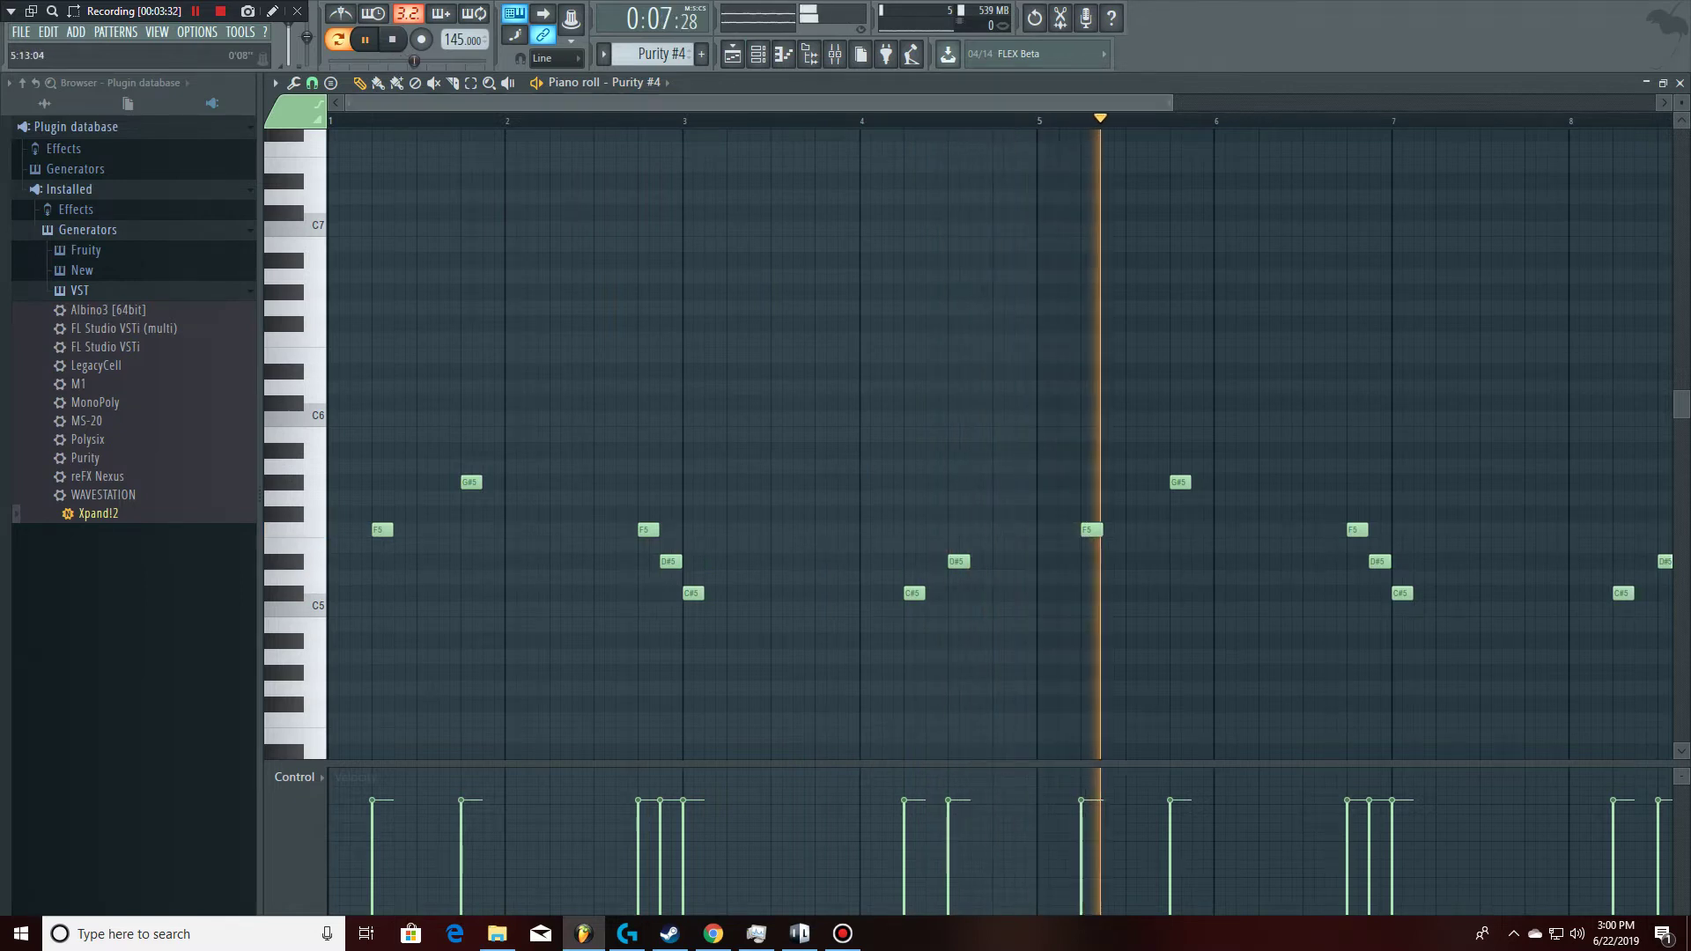
scroll(1000, 440, "down", 1)
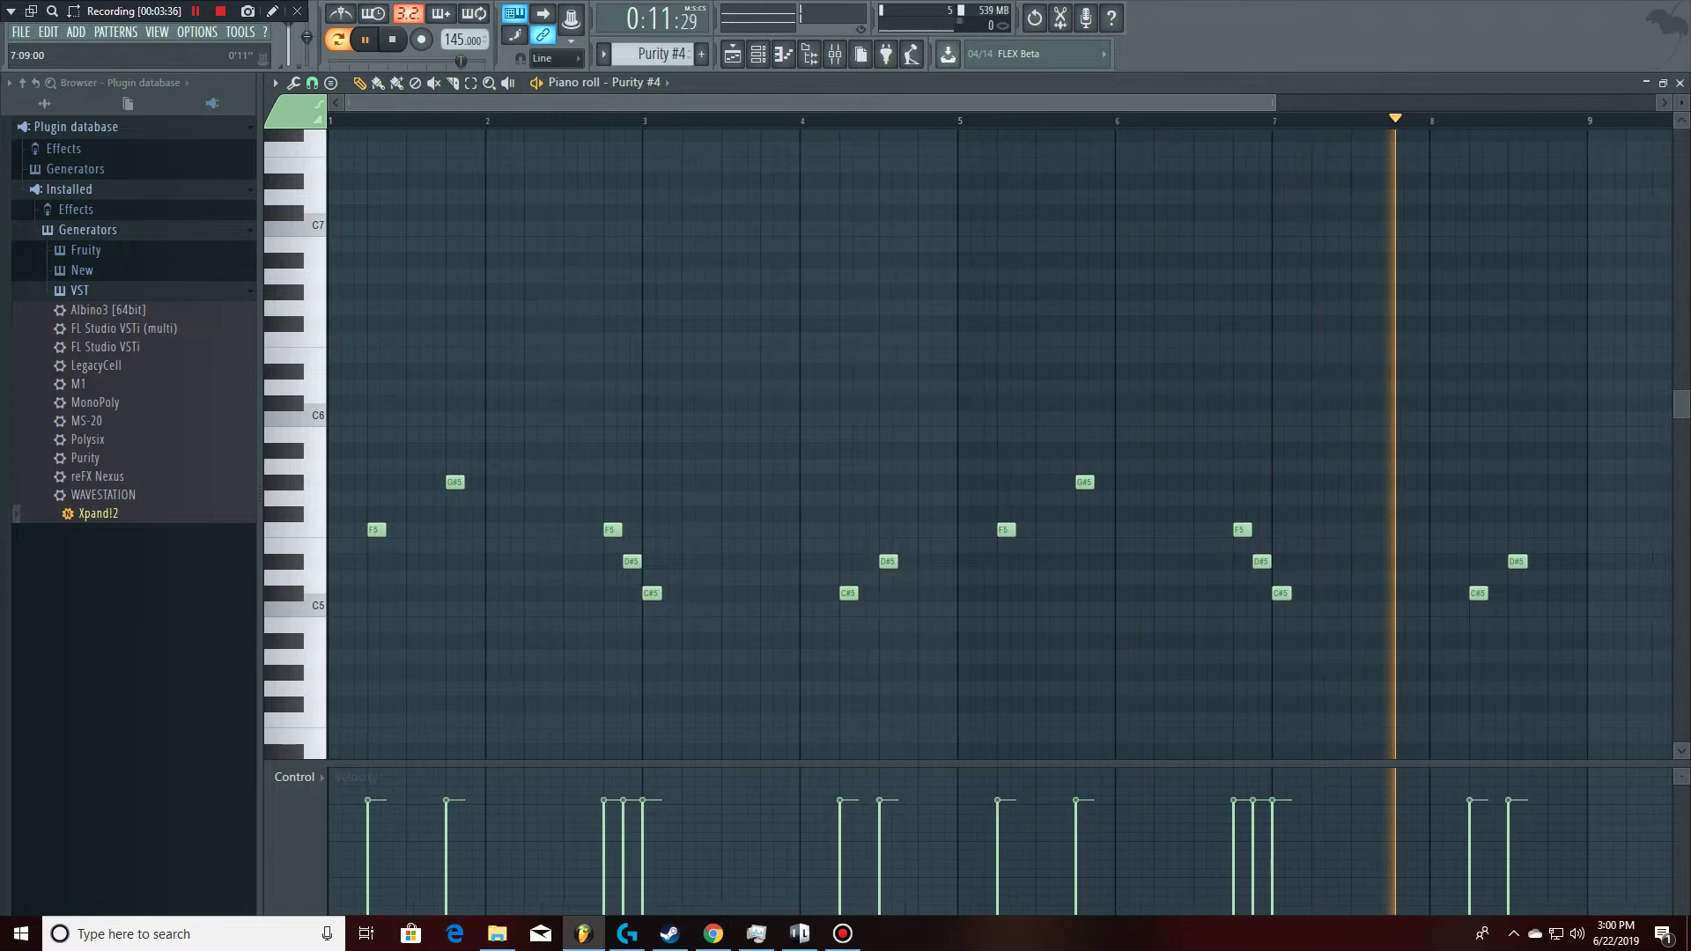
scroll(1000, 441, "up", 1)
Step: Check the preset loaded in the Purity #4 channel's instrument and return to its piano roll
key("F6")
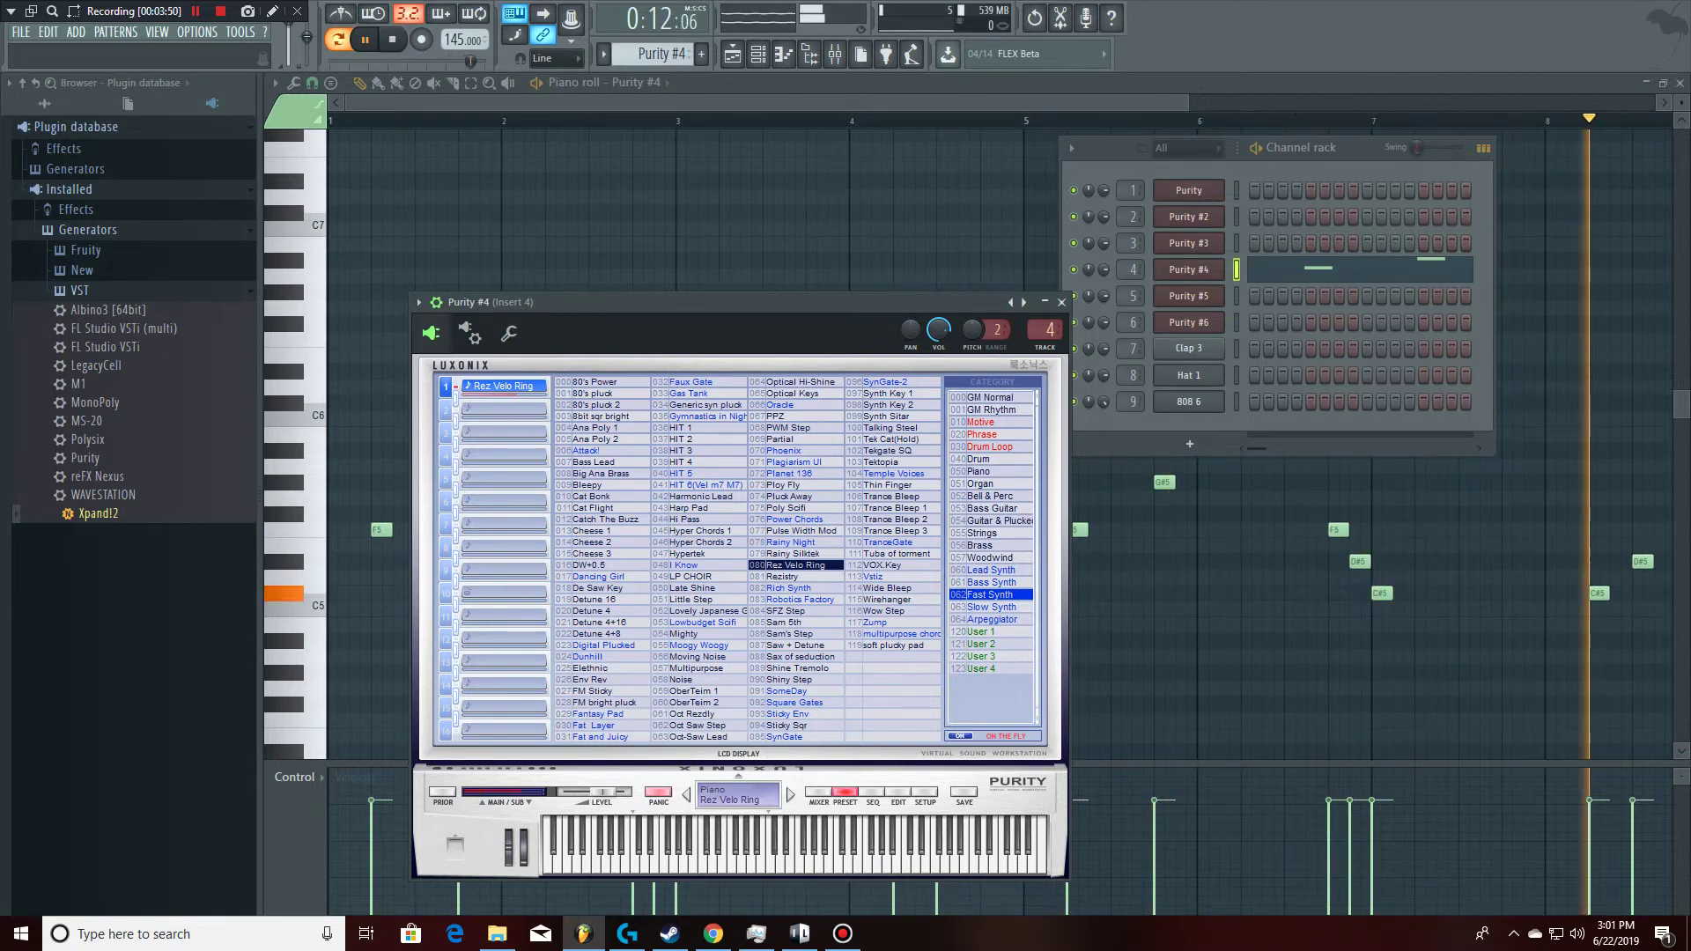
left_click(1044, 302)
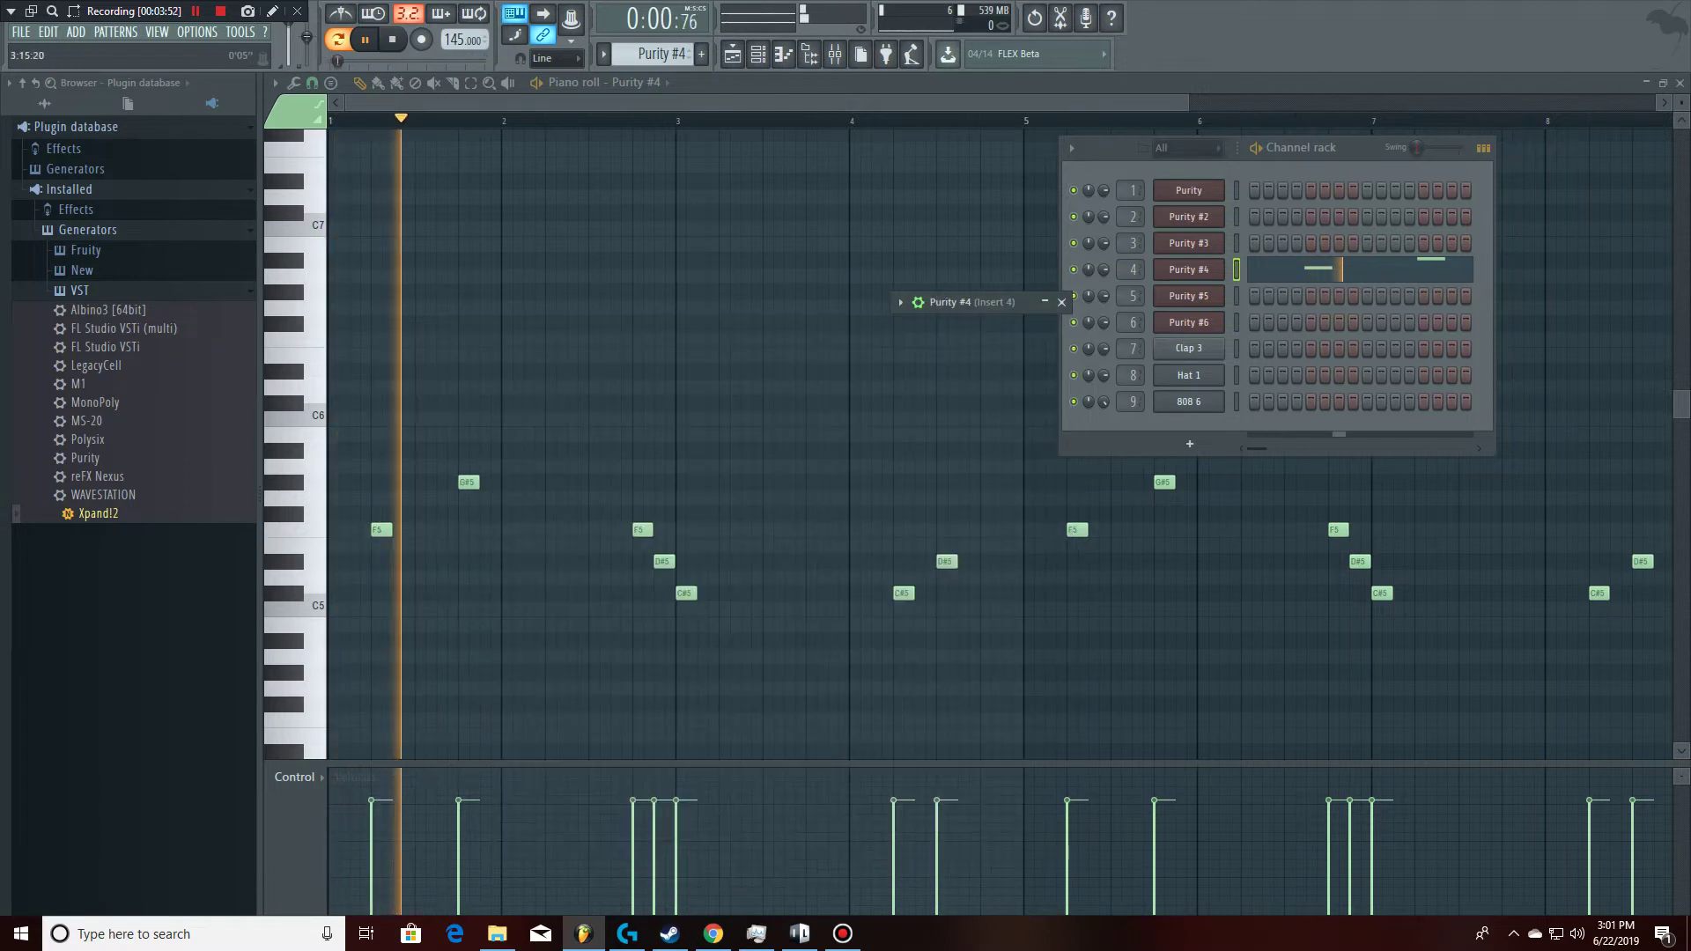
key("F7")
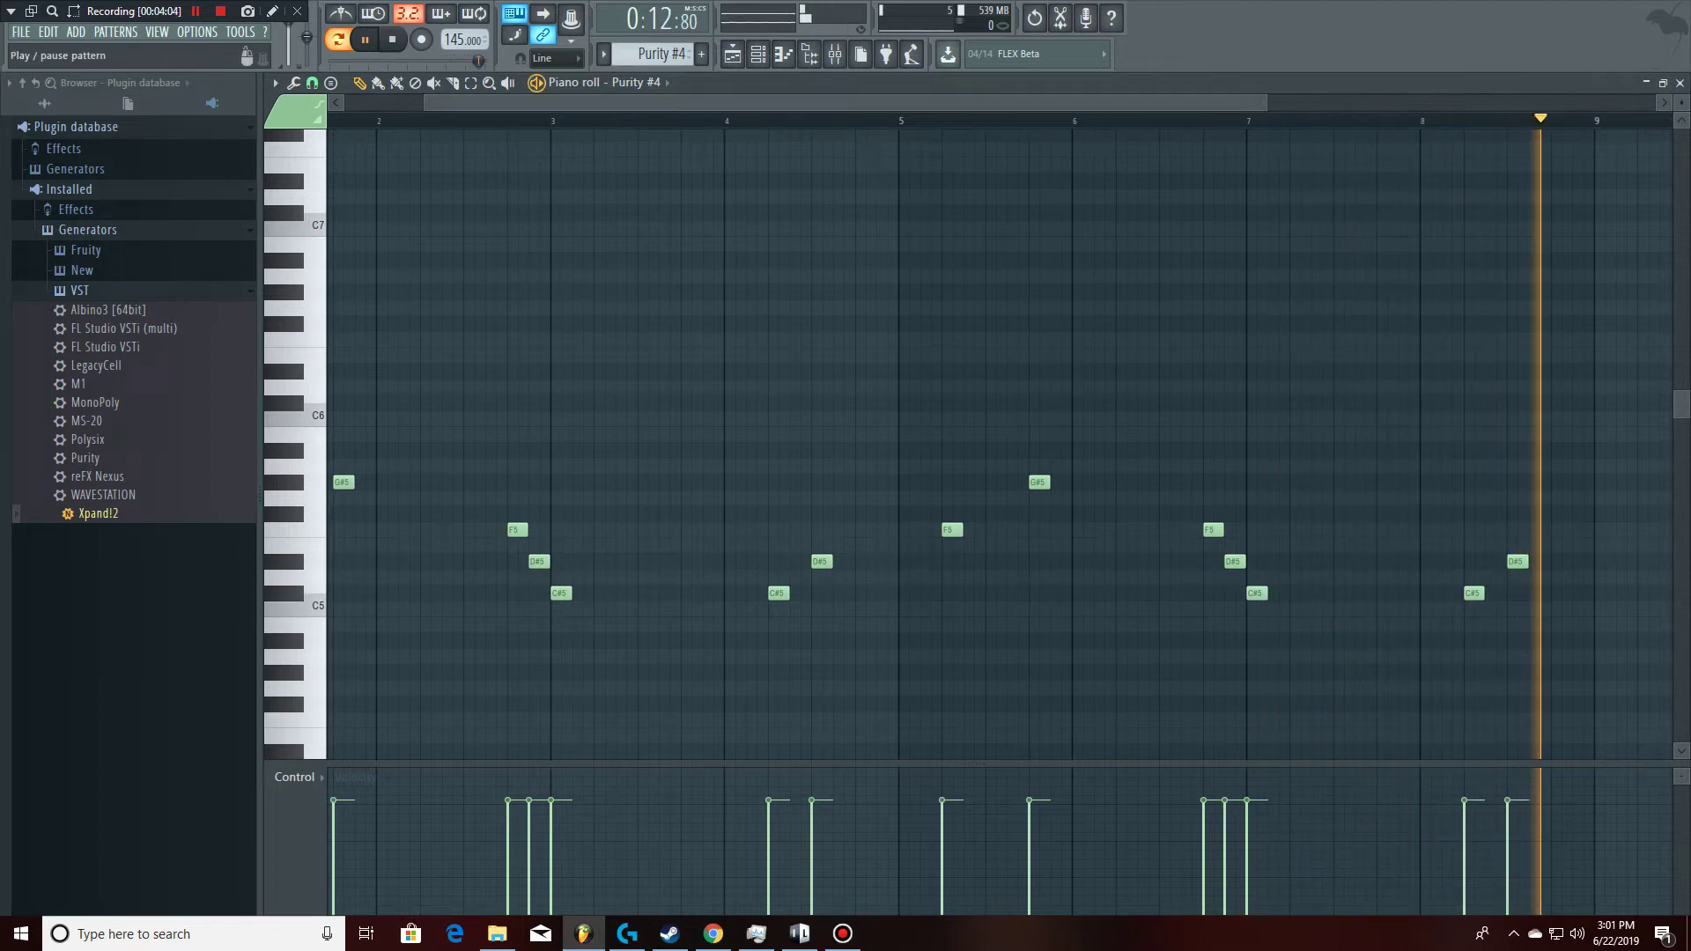
Step: Show the Purity #5 pattern's notes in the piano roll and open its channel's instrument to check the preset
key("space")
key("KP_Add")
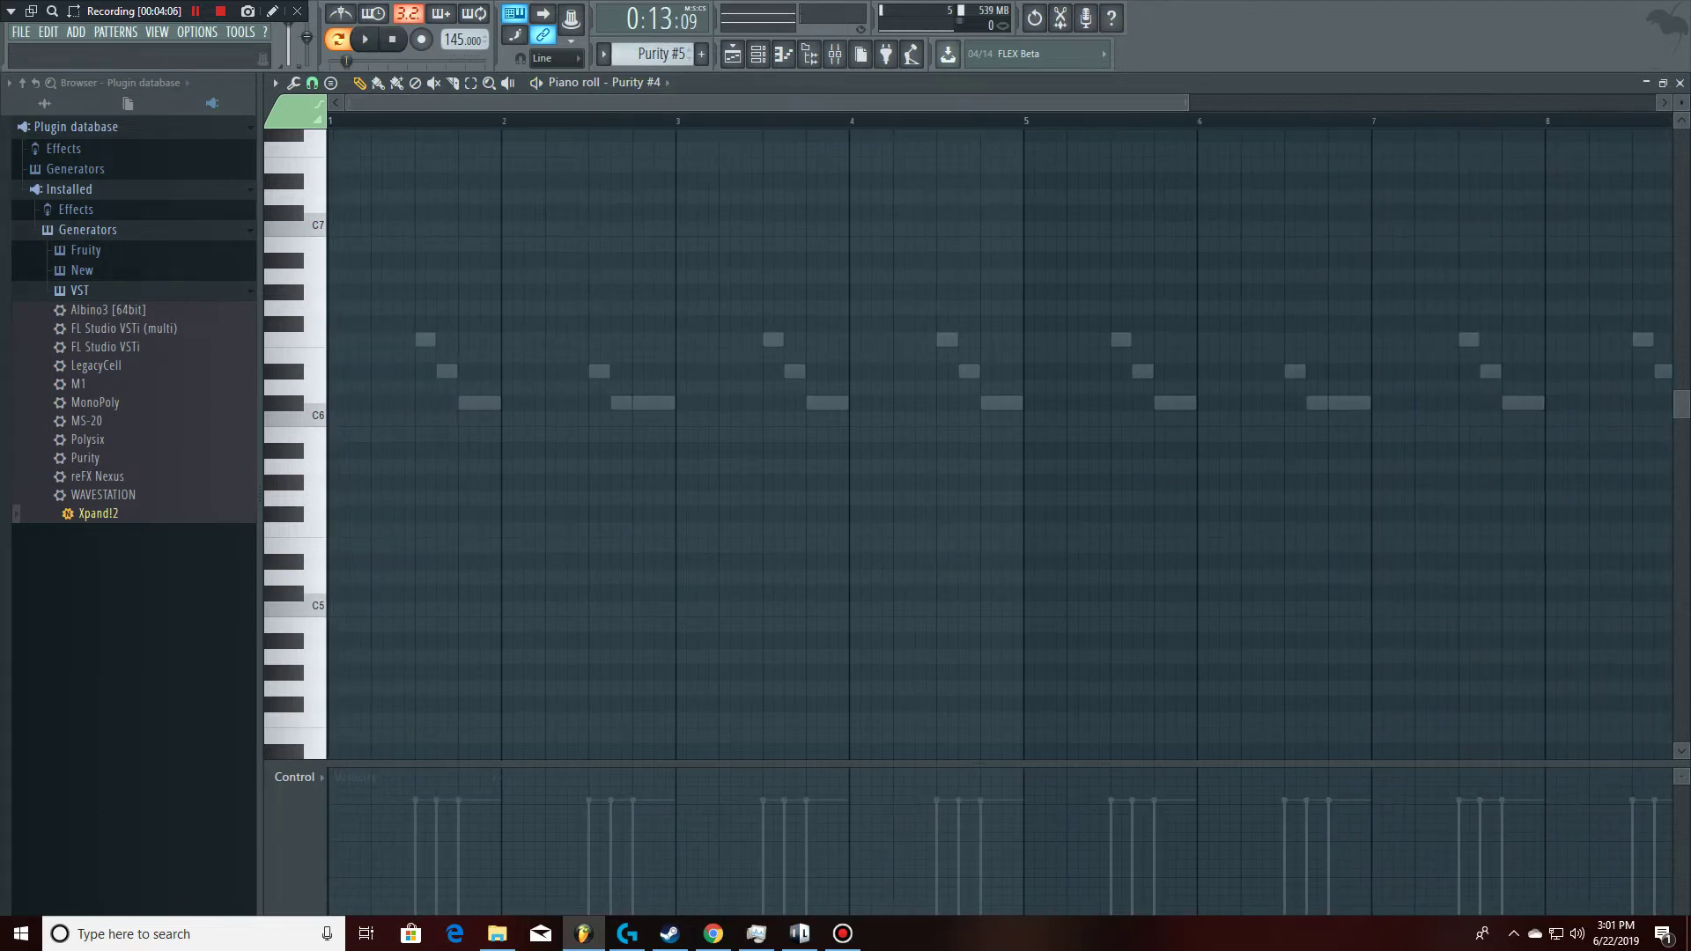
left_click(639, 82)
left_click(651, 184)
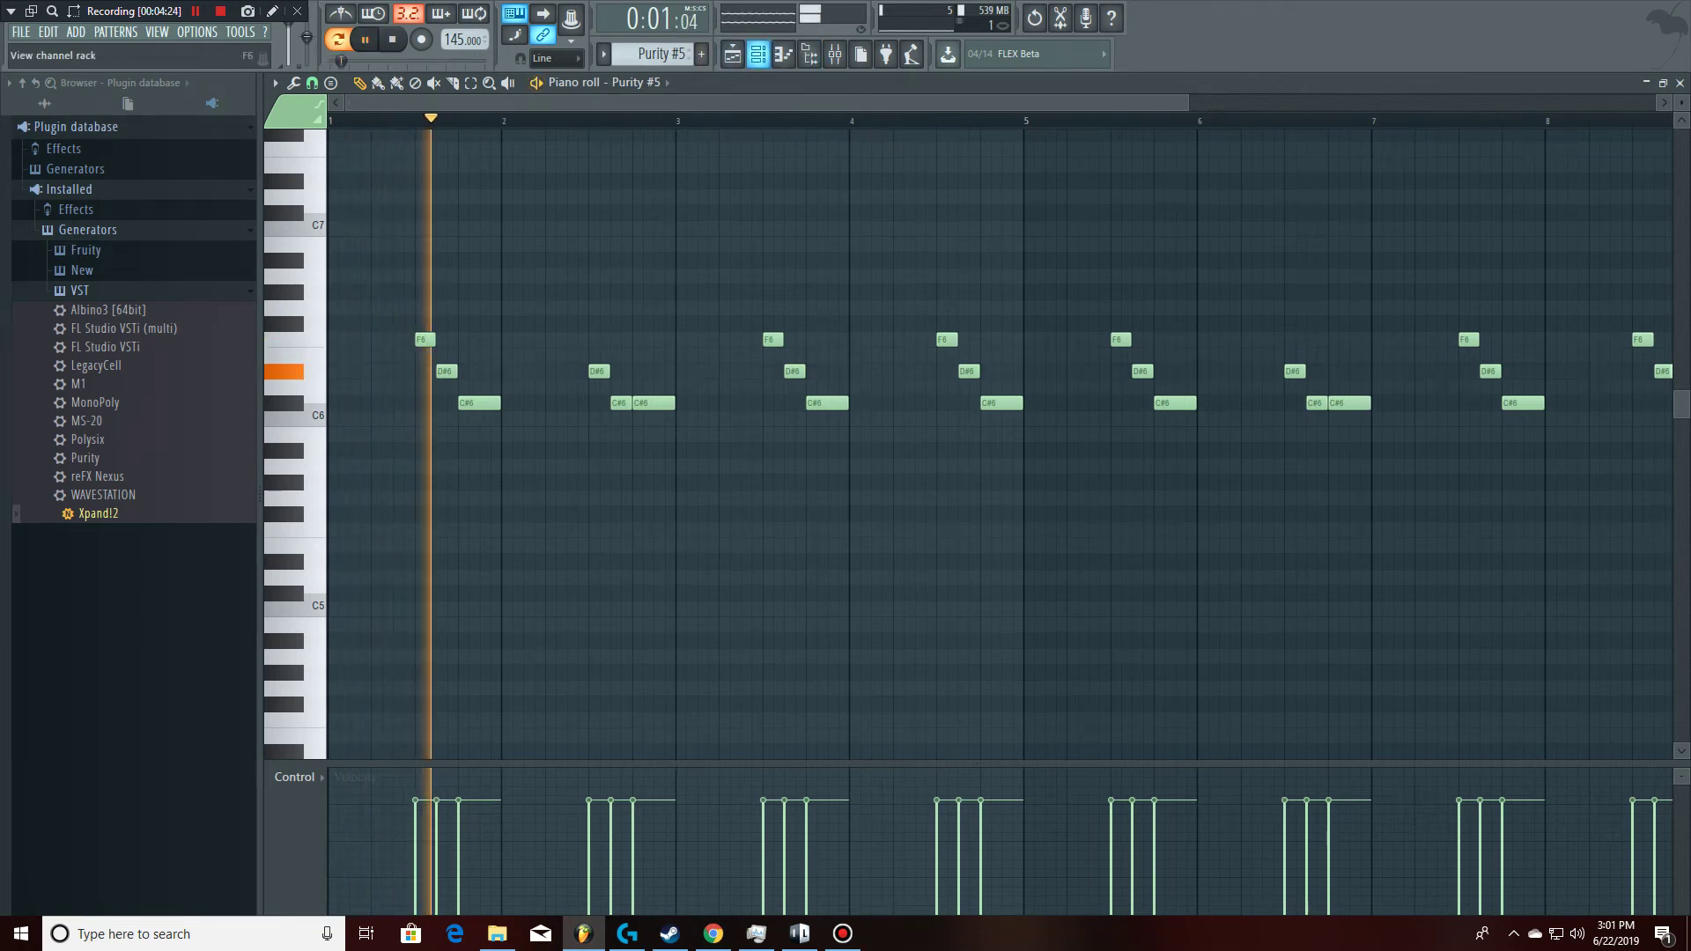
key("F6")
left_click(1188, 295)
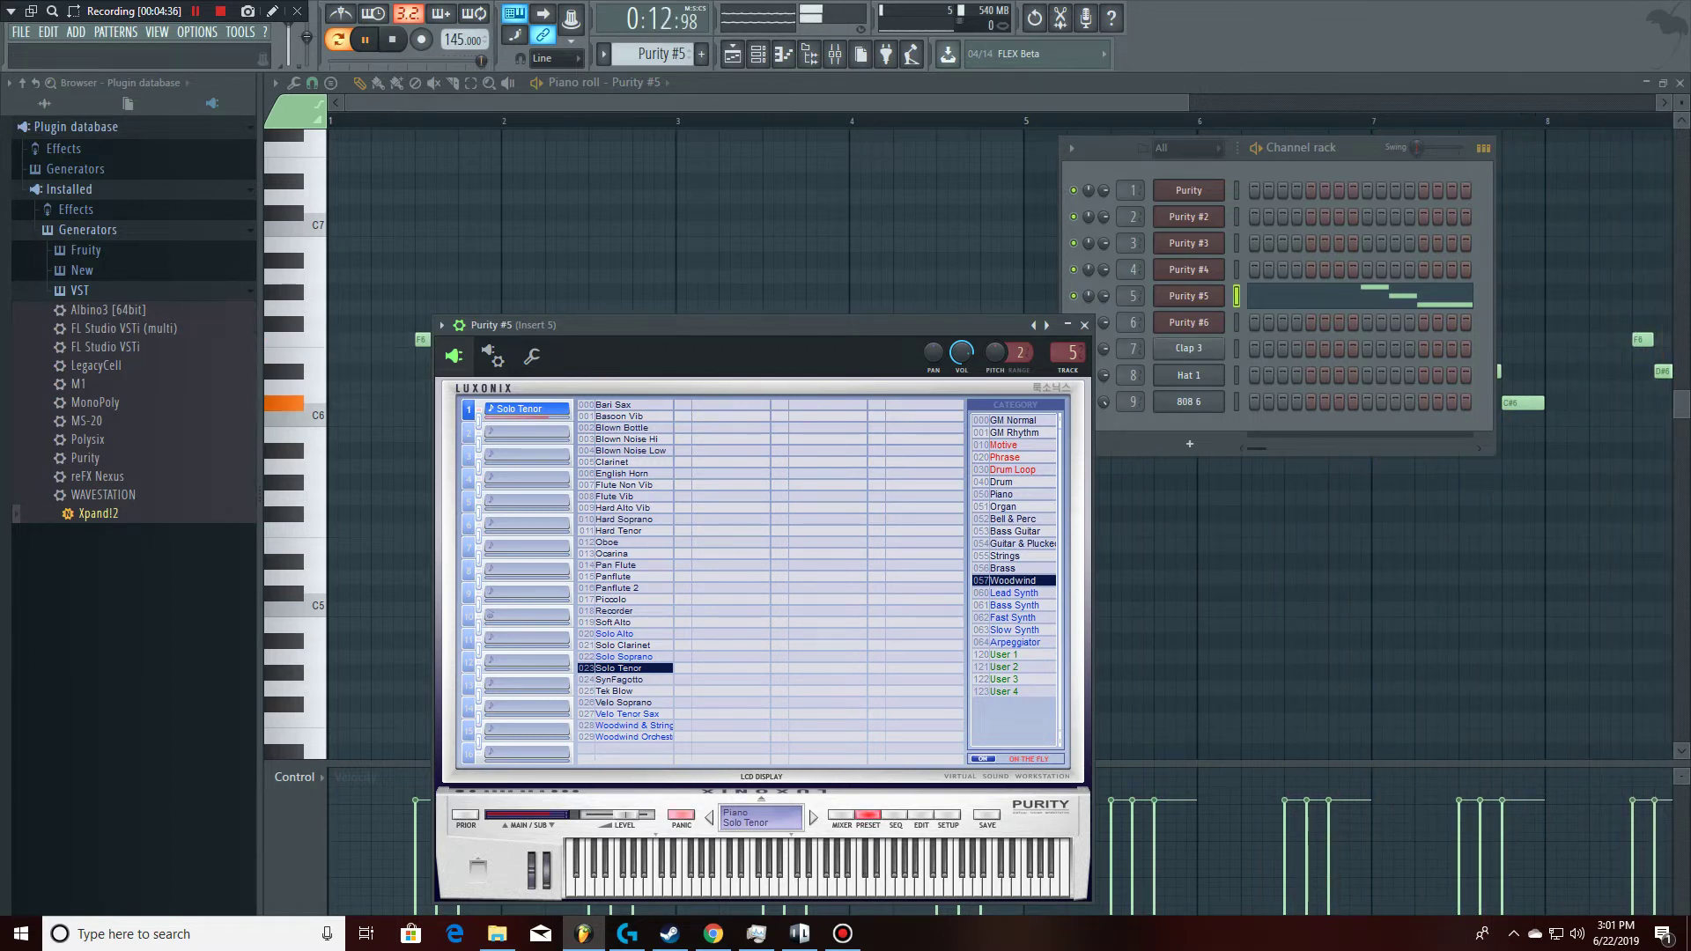
Step: Show the Purity #6 pattern's notes in the piano roll and open its channel's instrument to check the preset
left_click(1084, 325)
scroll(652, 54, "down", 1)
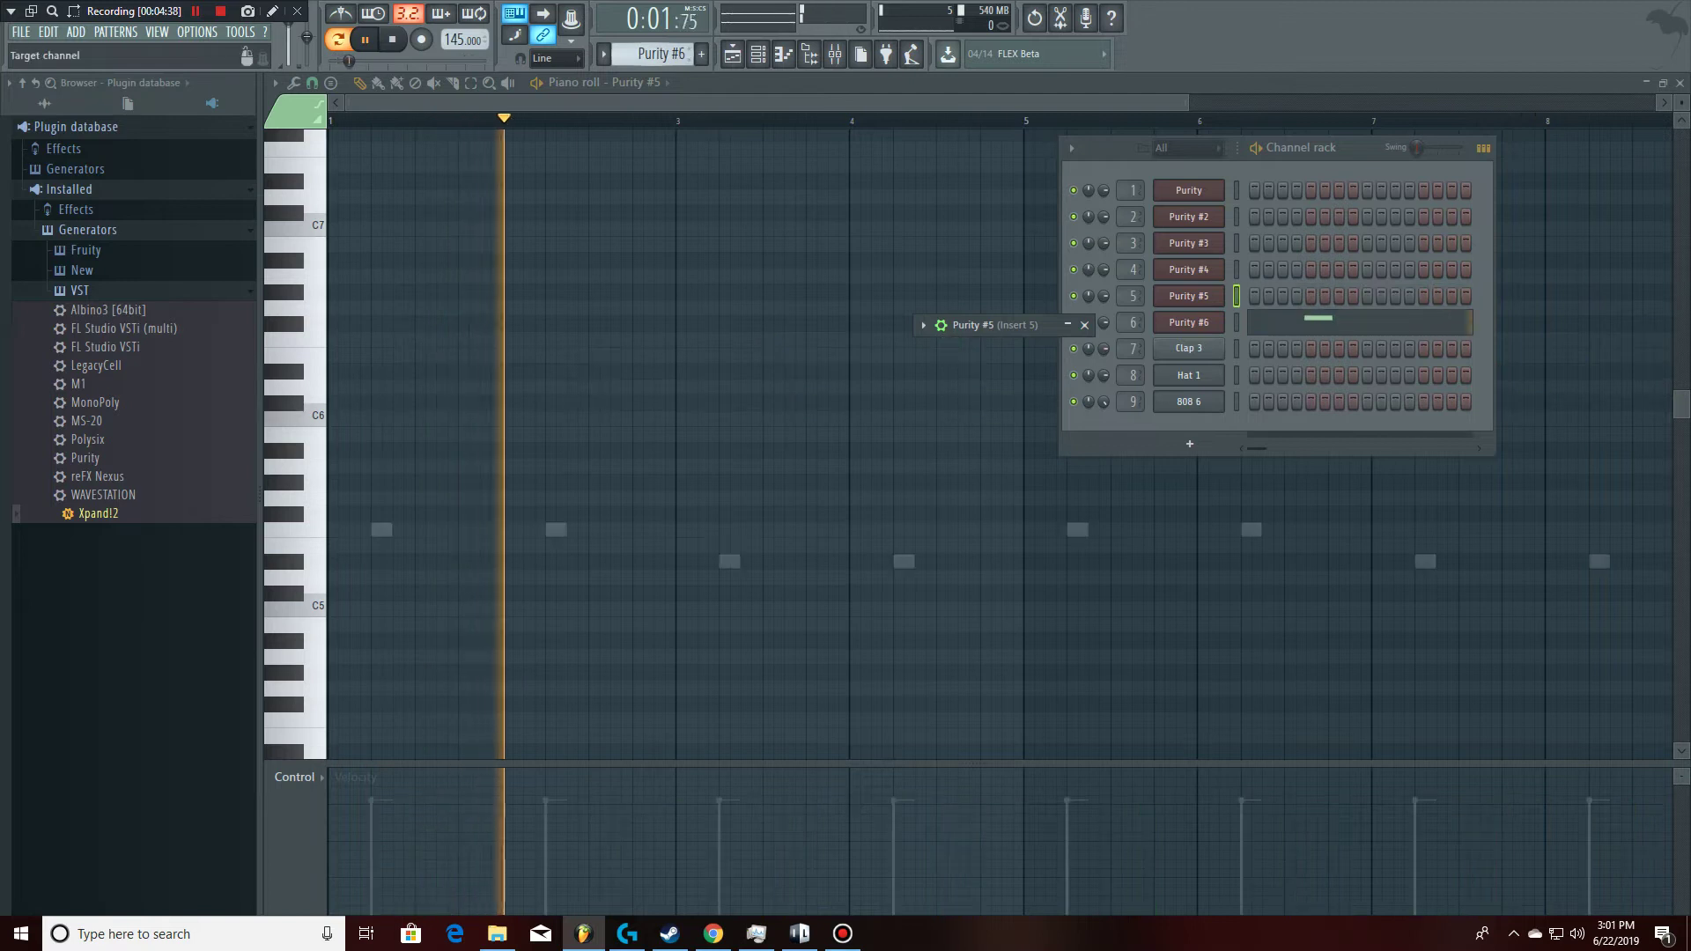
left_click(636, 82)
left_click(646, 201)
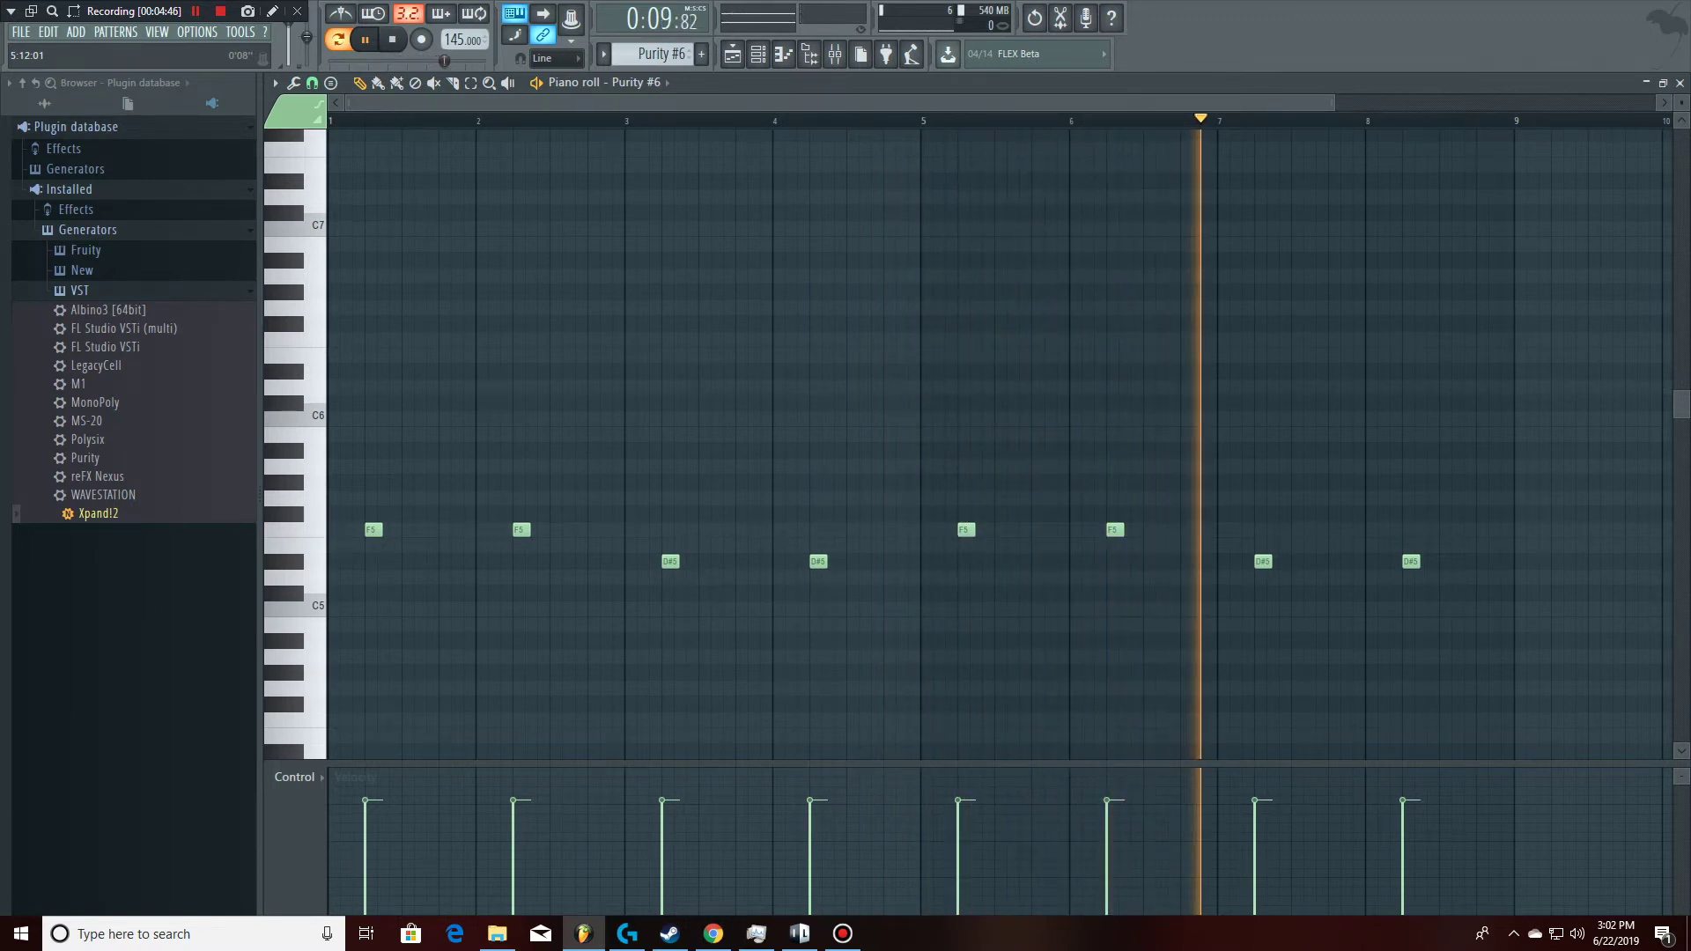
left_click(757, 53)
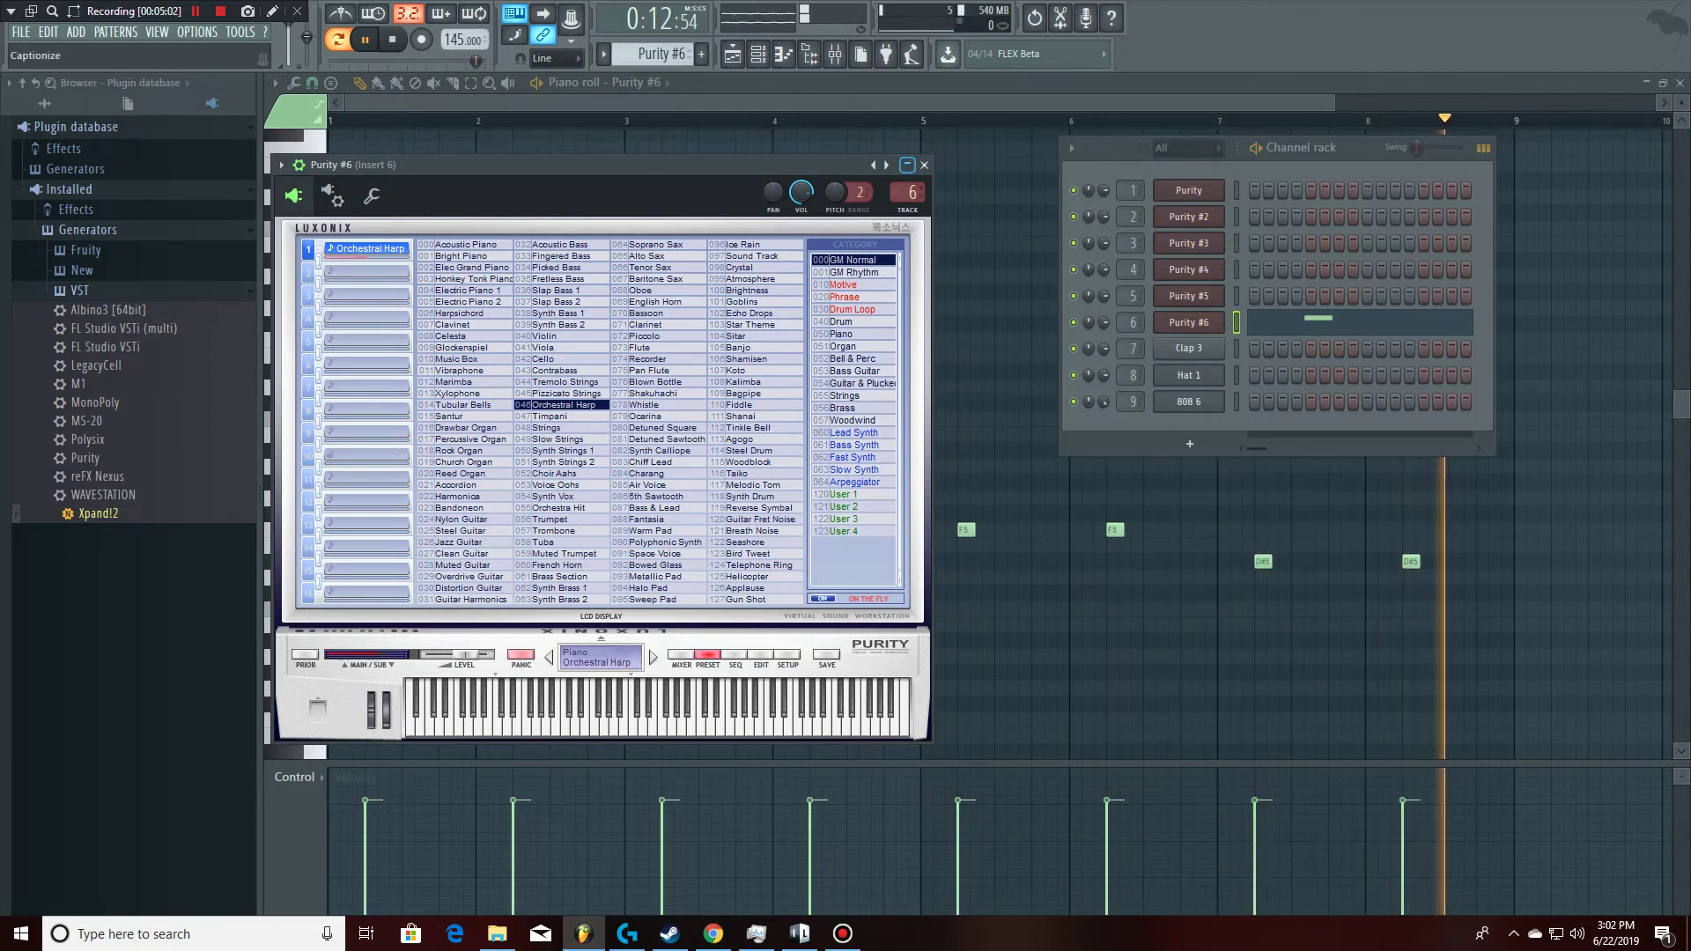
Step: Close the Purity #6 instrument and show the Clap 3 pattern's notes in the piano roll while it plays
left_click(924, 165)
left_click(1236, 347)
left_click(636, 82)
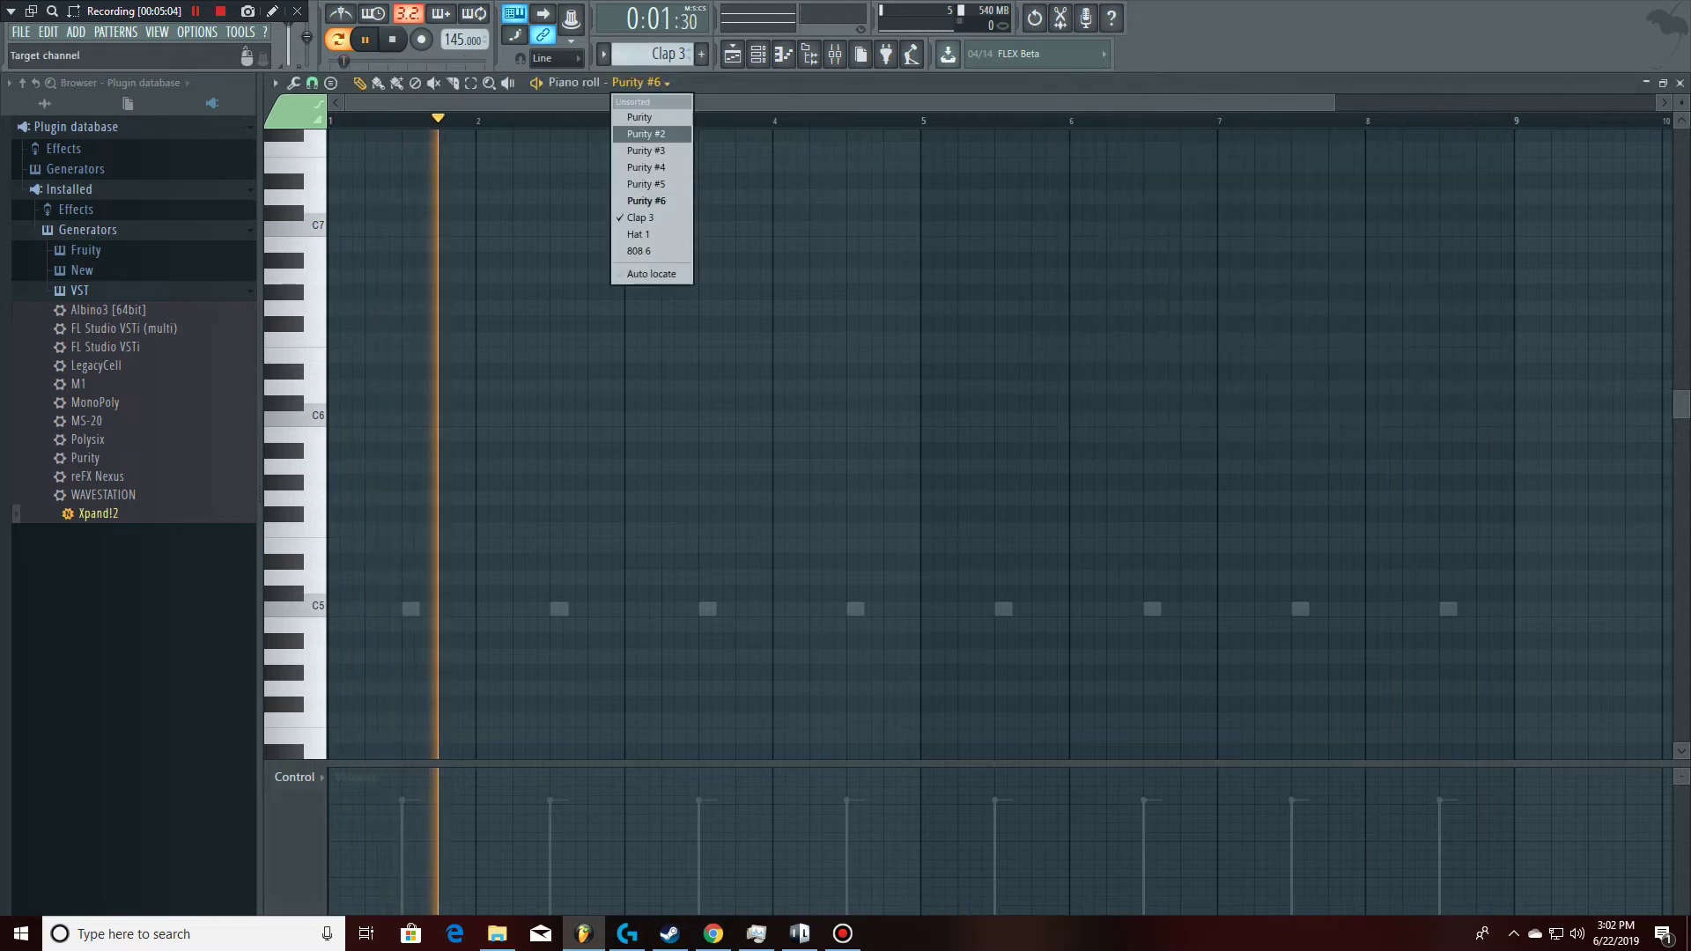
key("Escape")
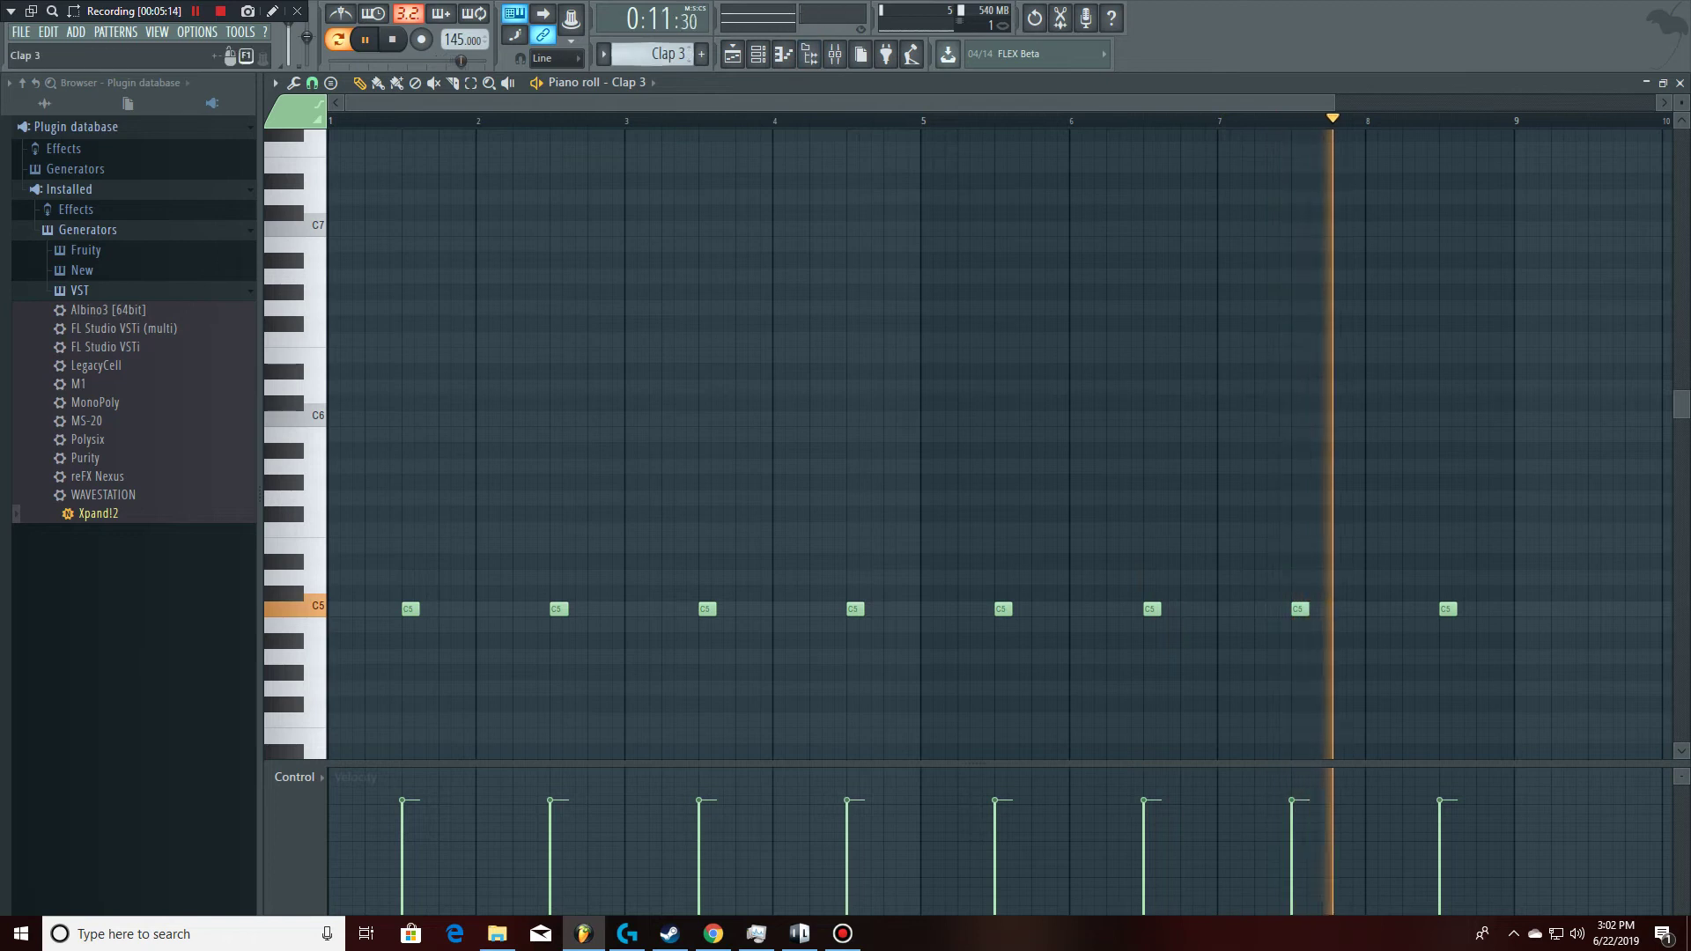
Step: Show the Hat 1 pattern in the piano roll and examine its note placement across all bars during playback
scroll(656, 53, "down", 1)
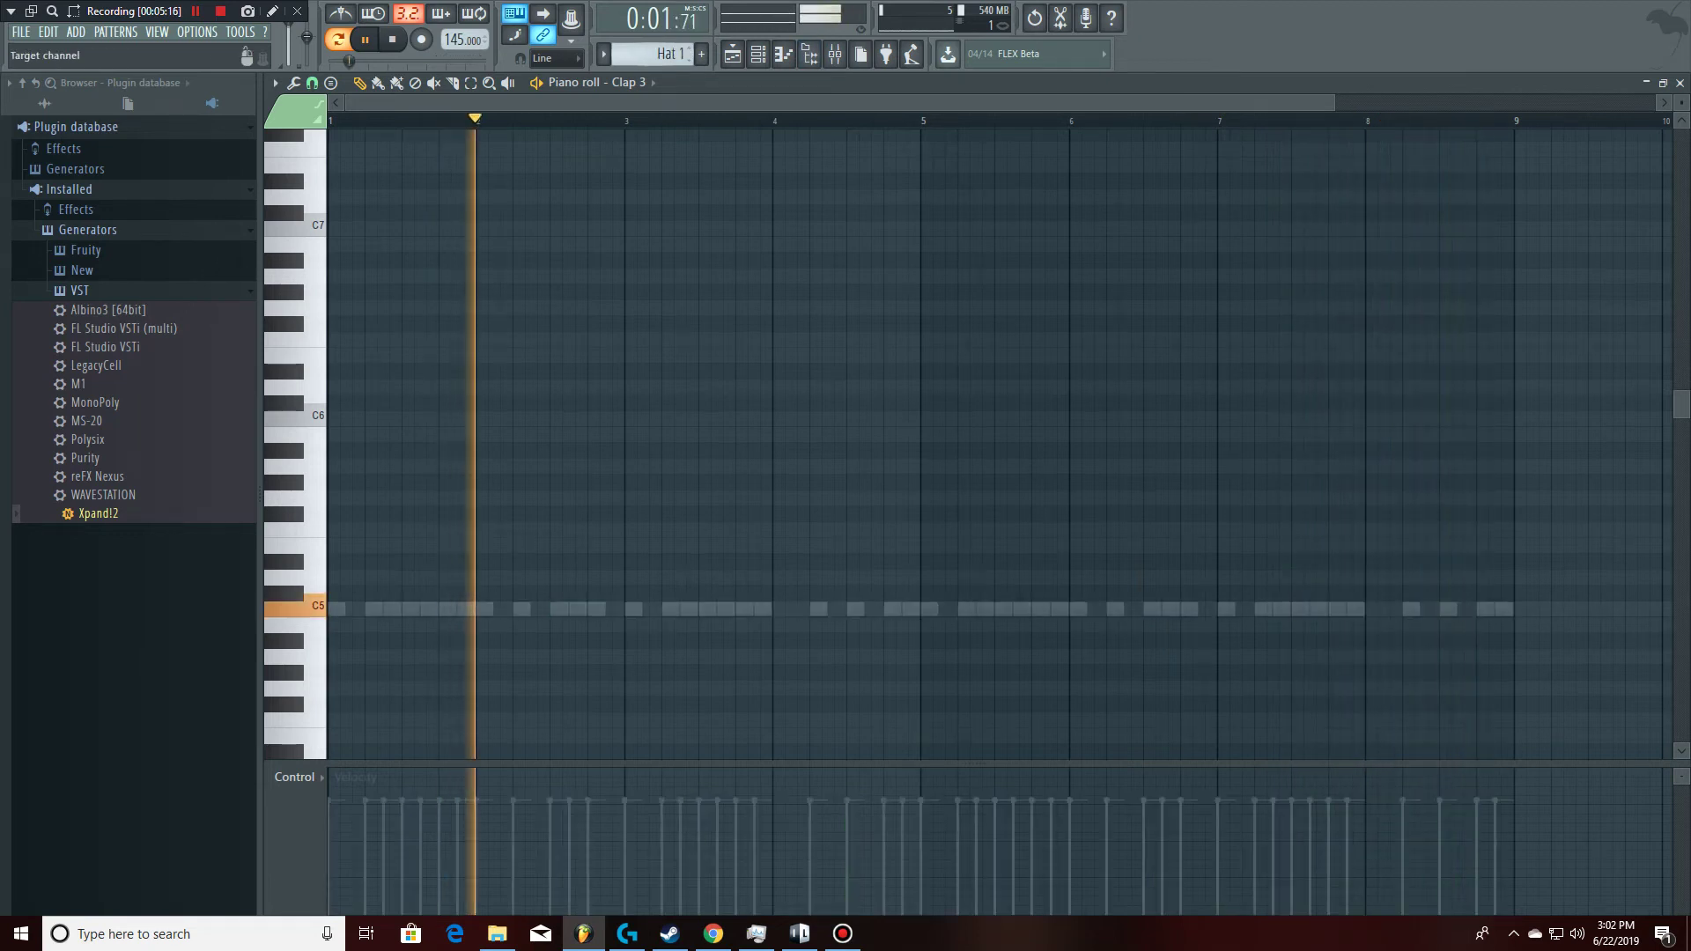
left_click(630, 82)
left_click(651, 198)
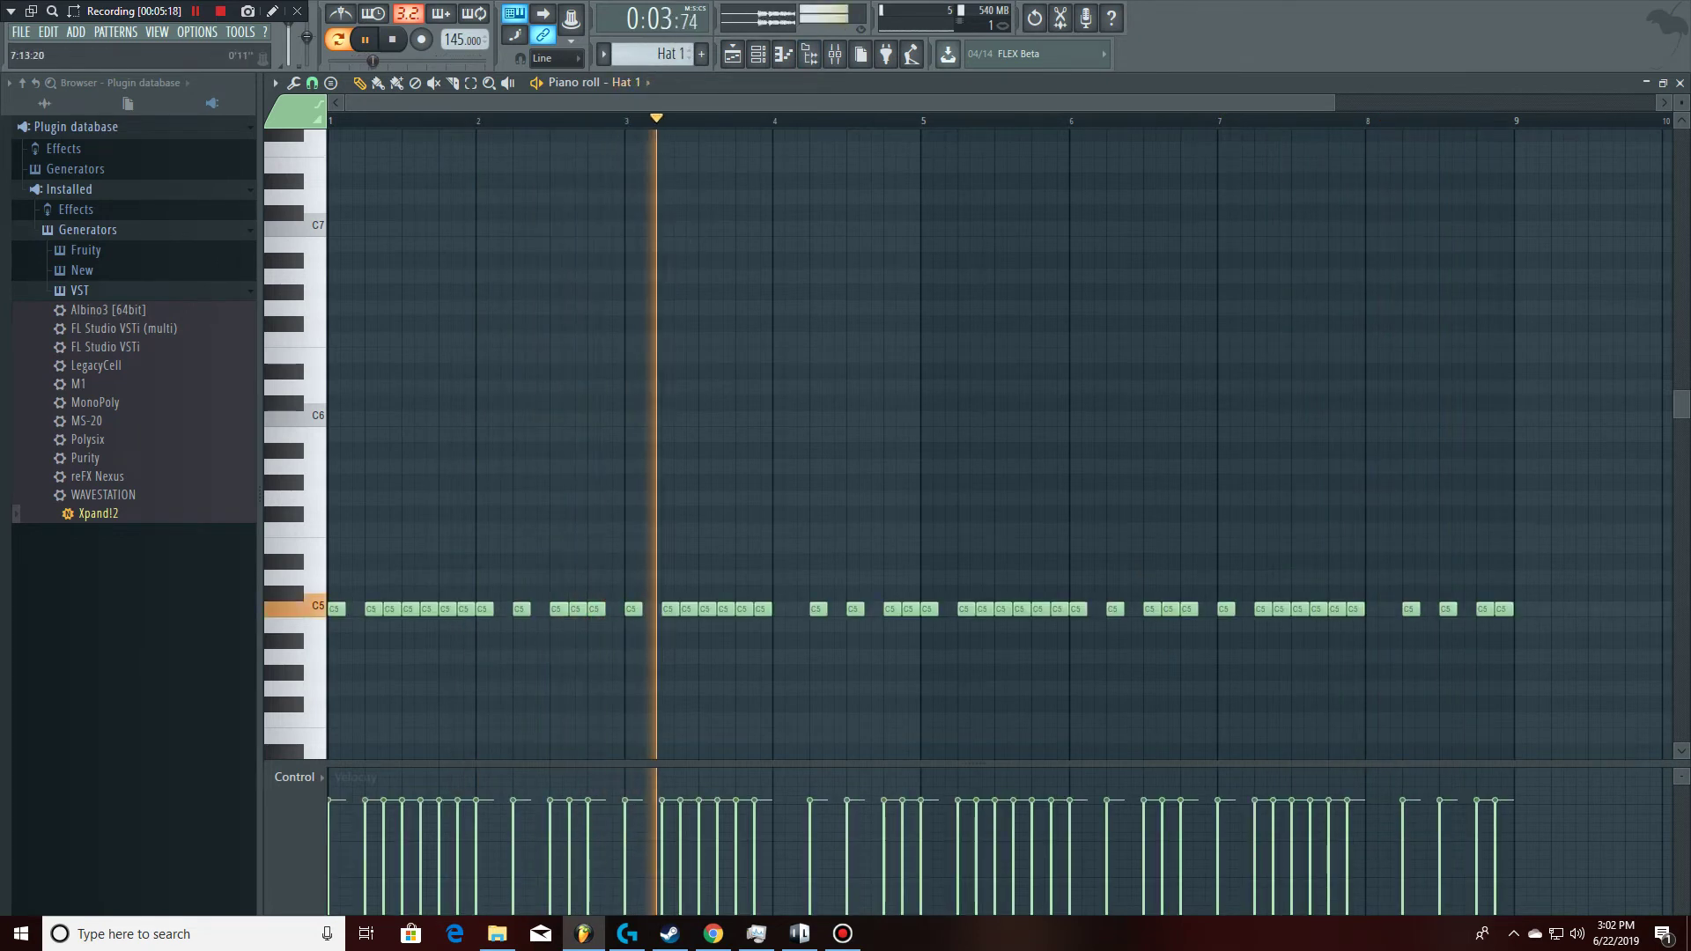
key("Page_Up")
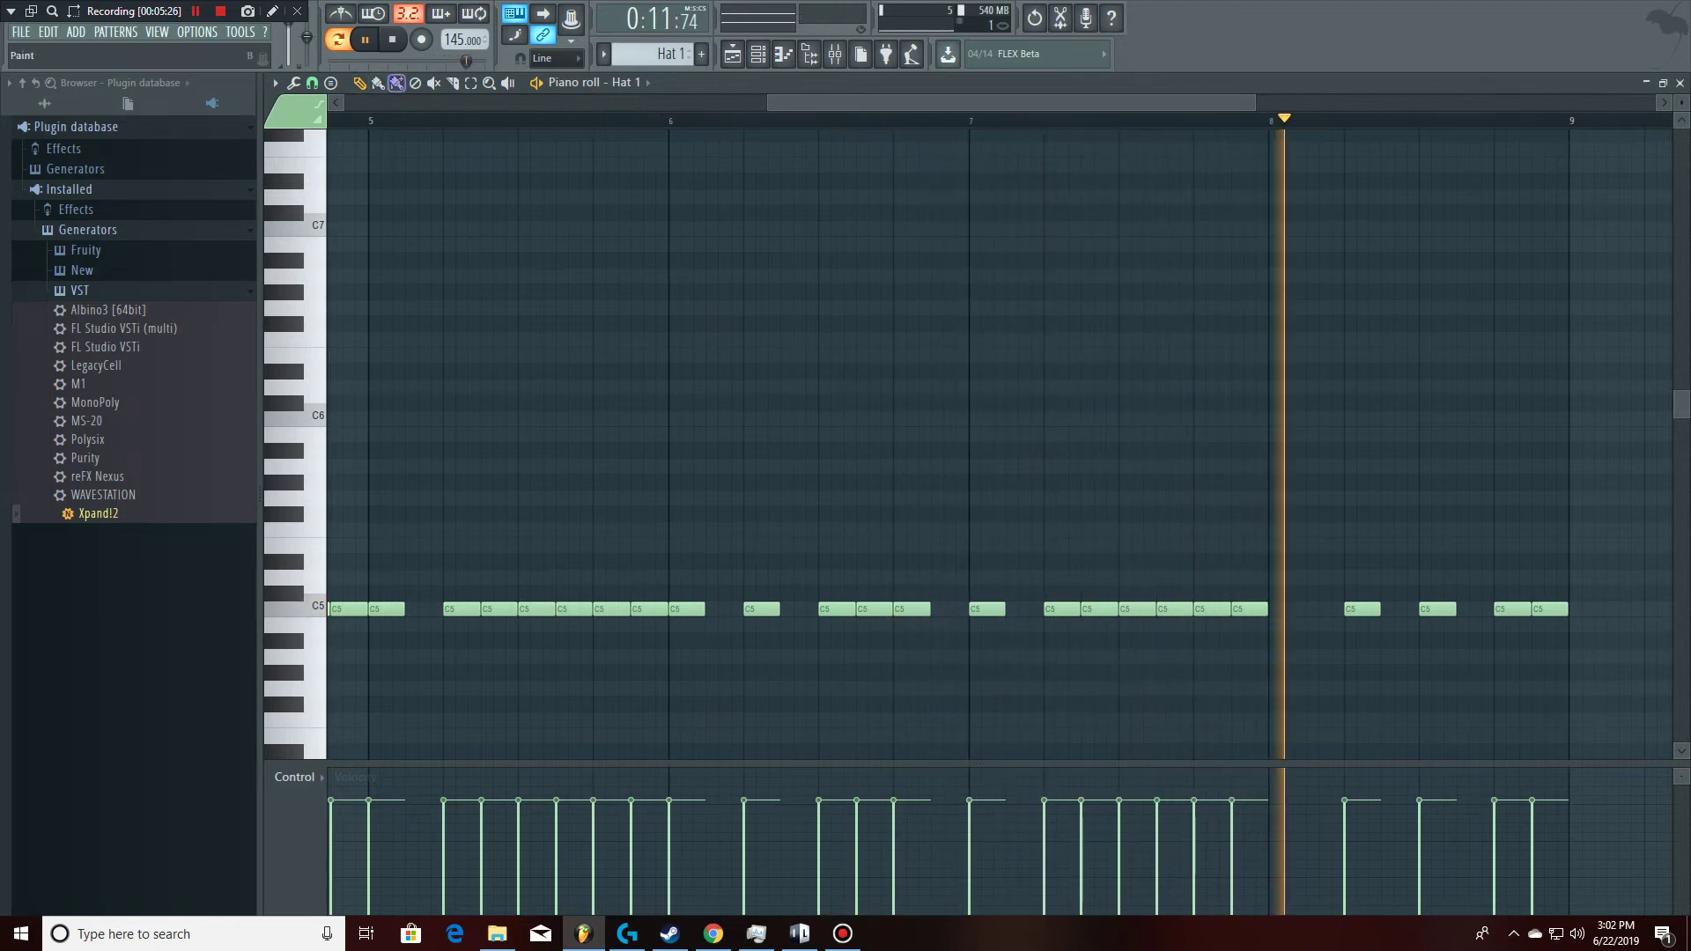
left_click(311, 82)
left_click(335, 184)
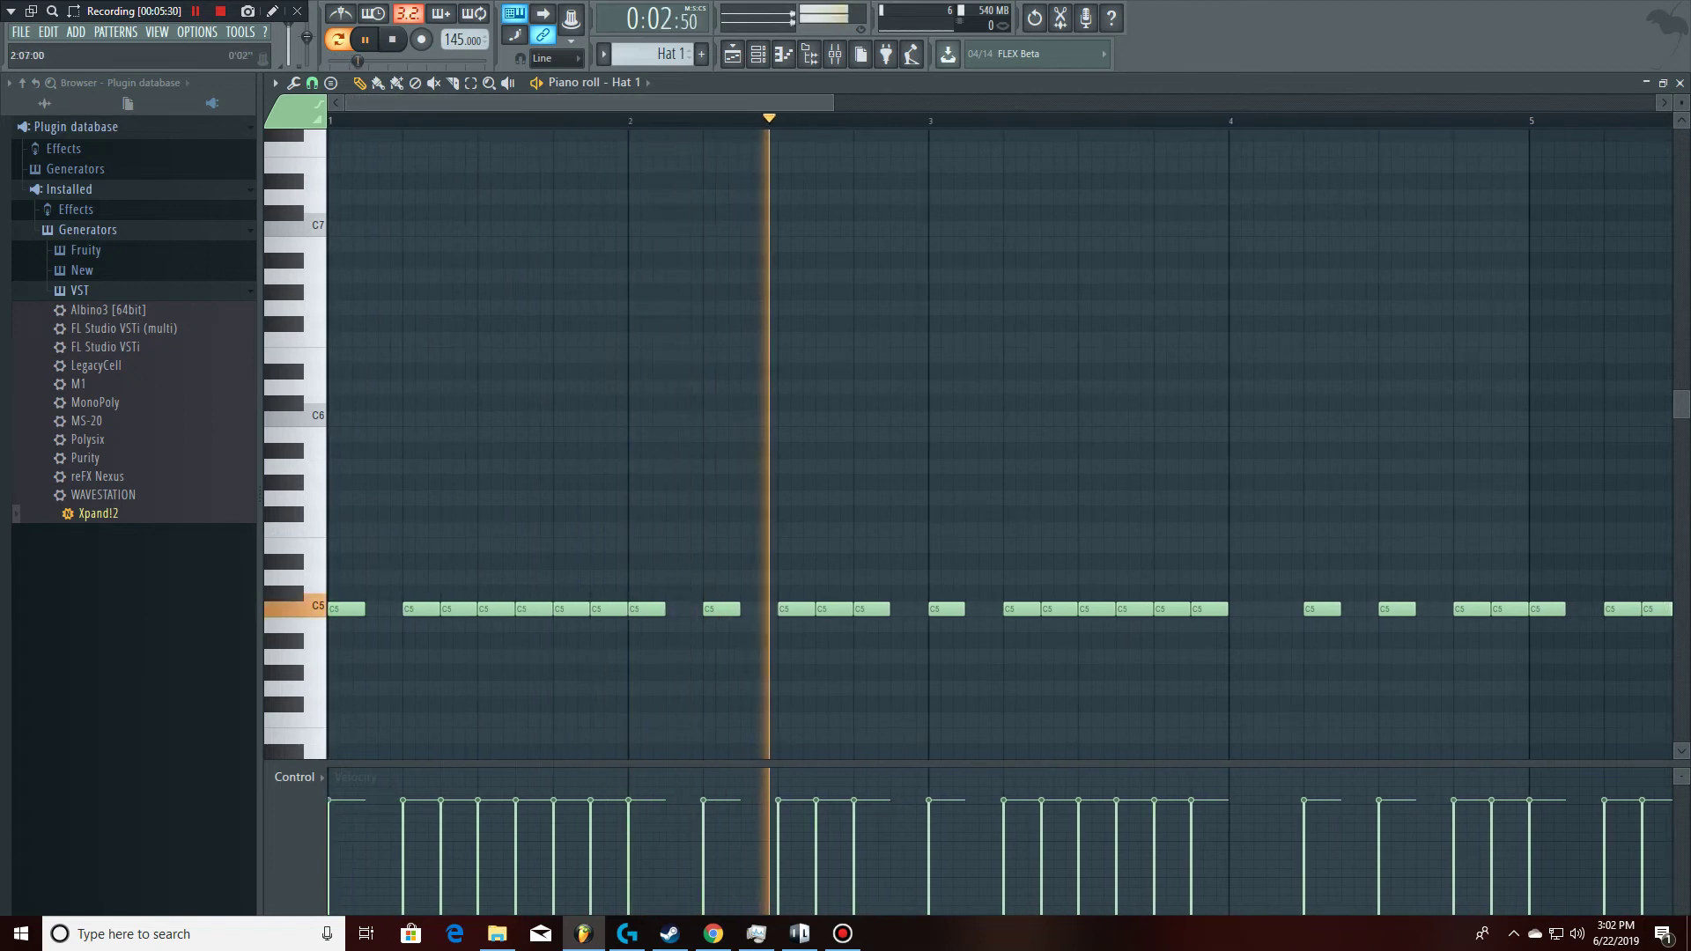
scroll(999, 440, "down", 3)
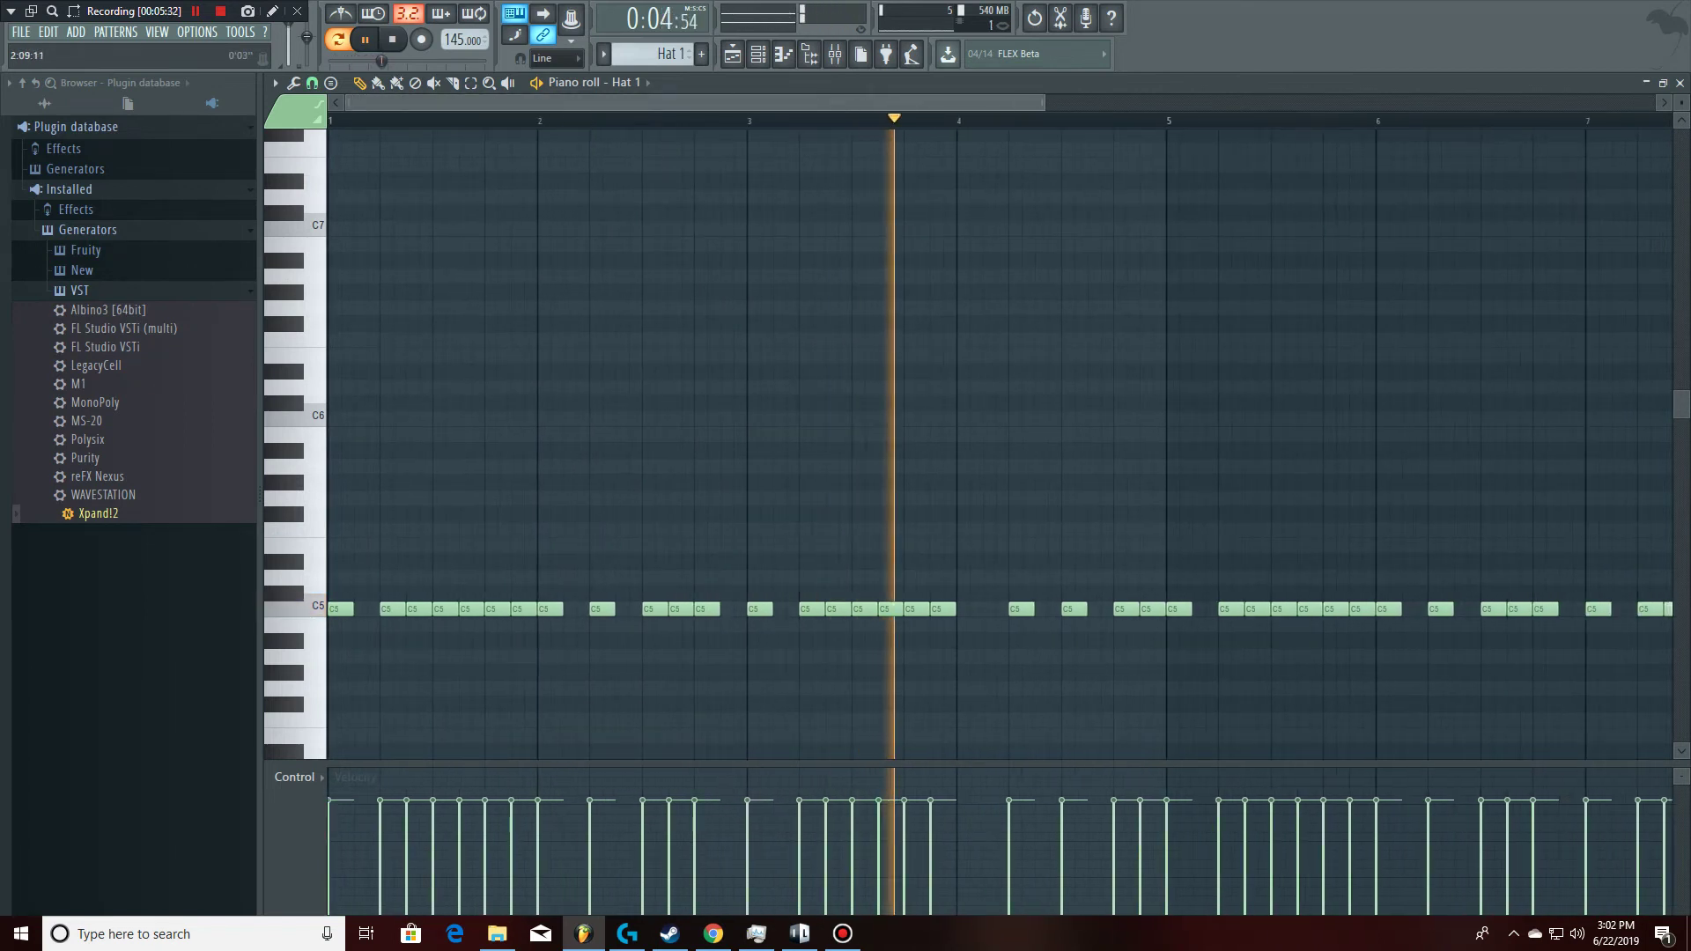
scroll(1000, 441, "down", 1)
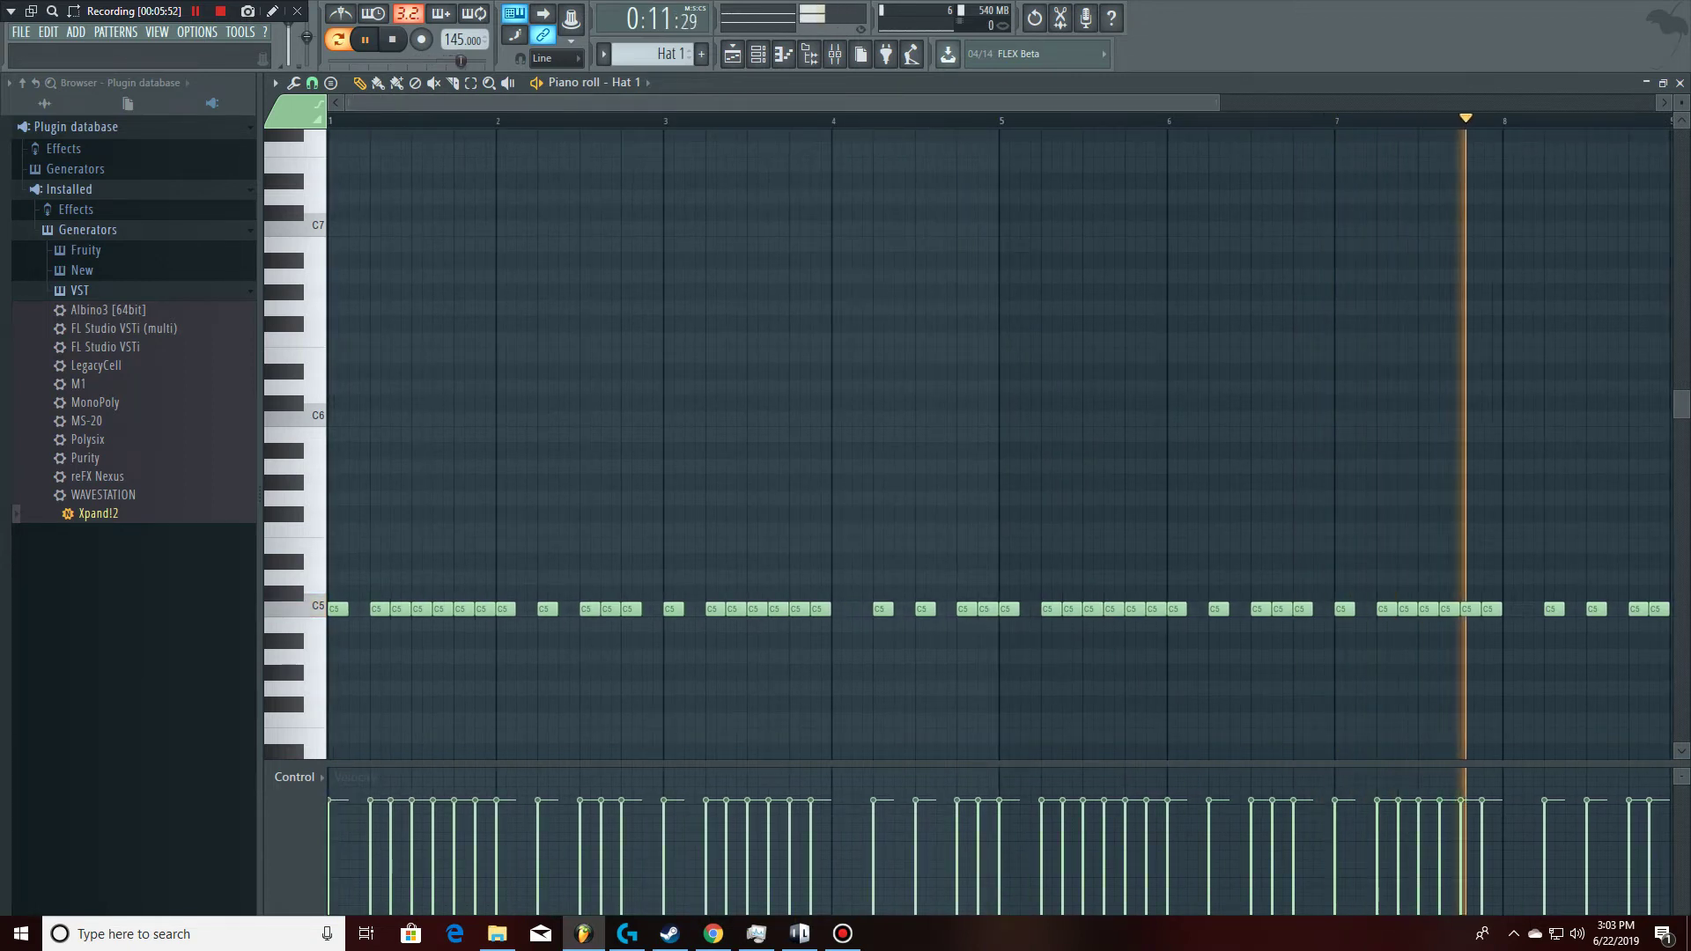
Step: Stop playback and show the 808 6 pattern's notes in the piano roll
key("space")
scroll(669, 53, "down", 1)
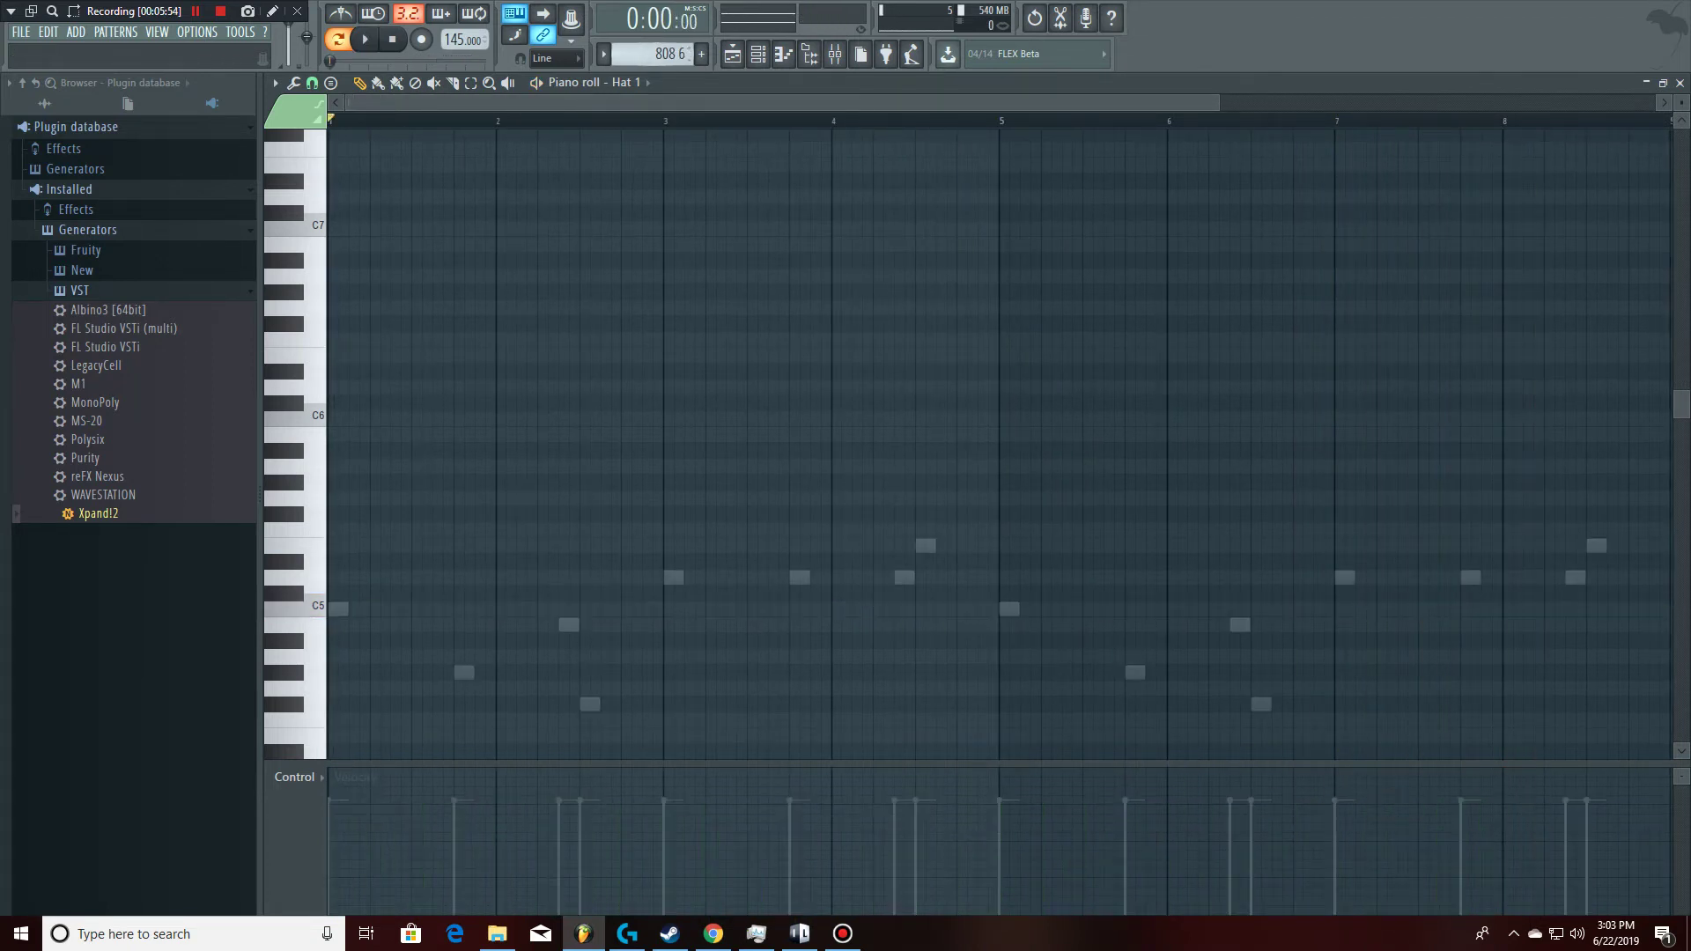
left_click(627, 82)
left_click(647, 251)
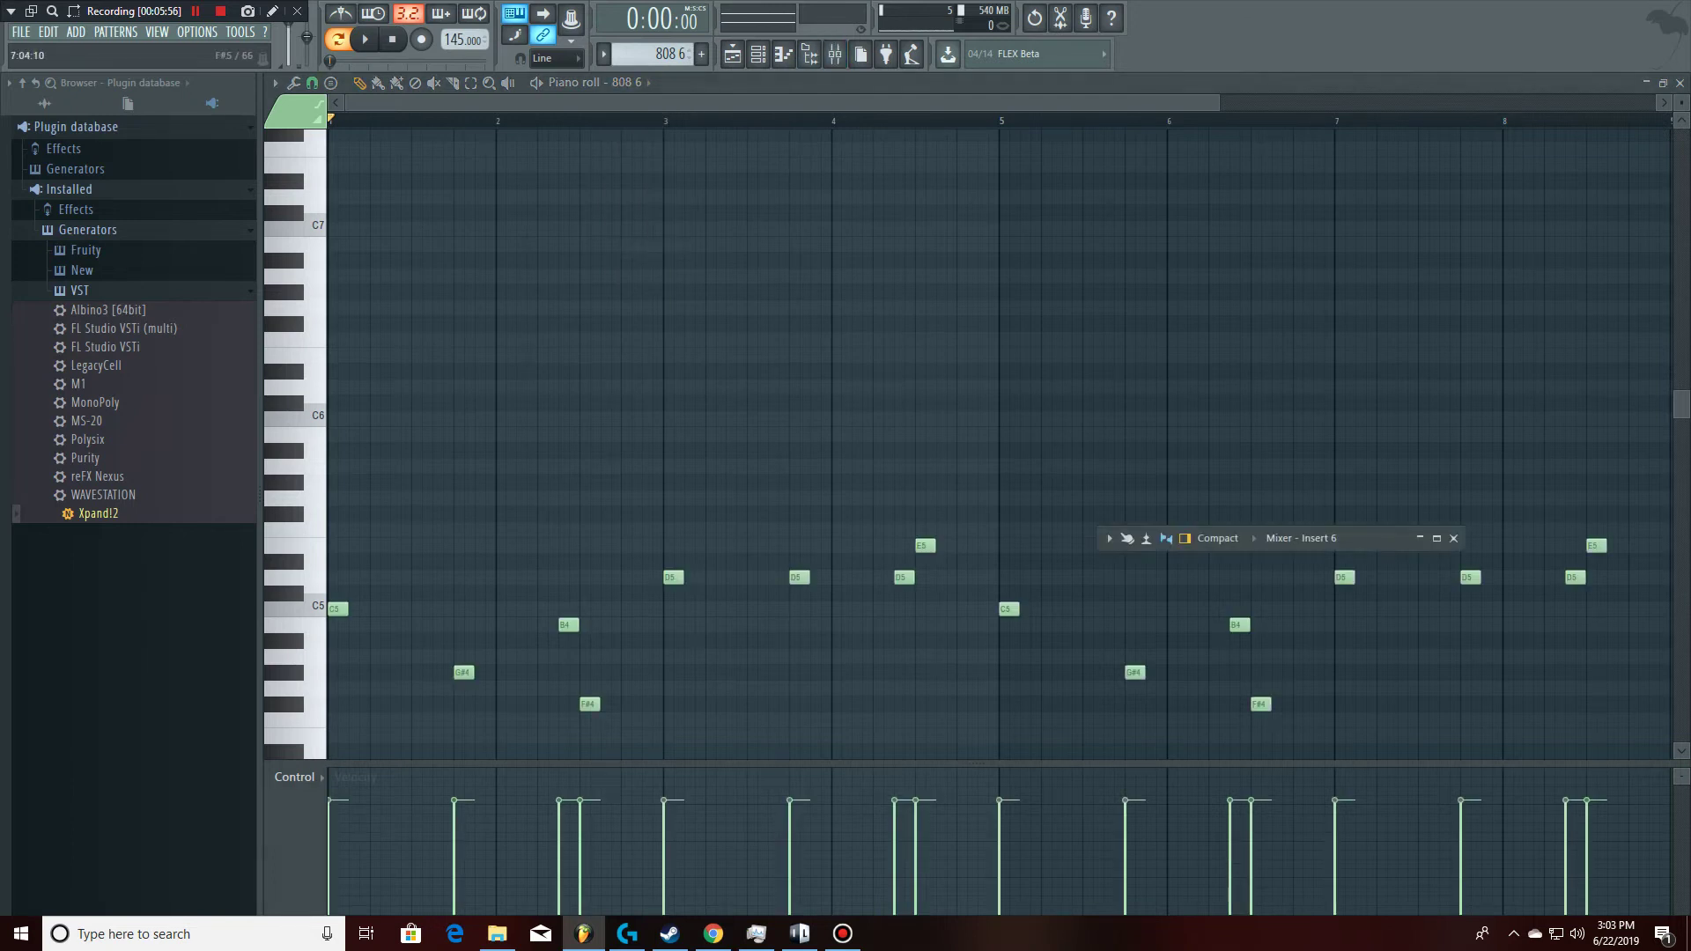
Step: Maximize the mixer and look over the fader levels of the beat's insert tracks
left_click(1437, 538)
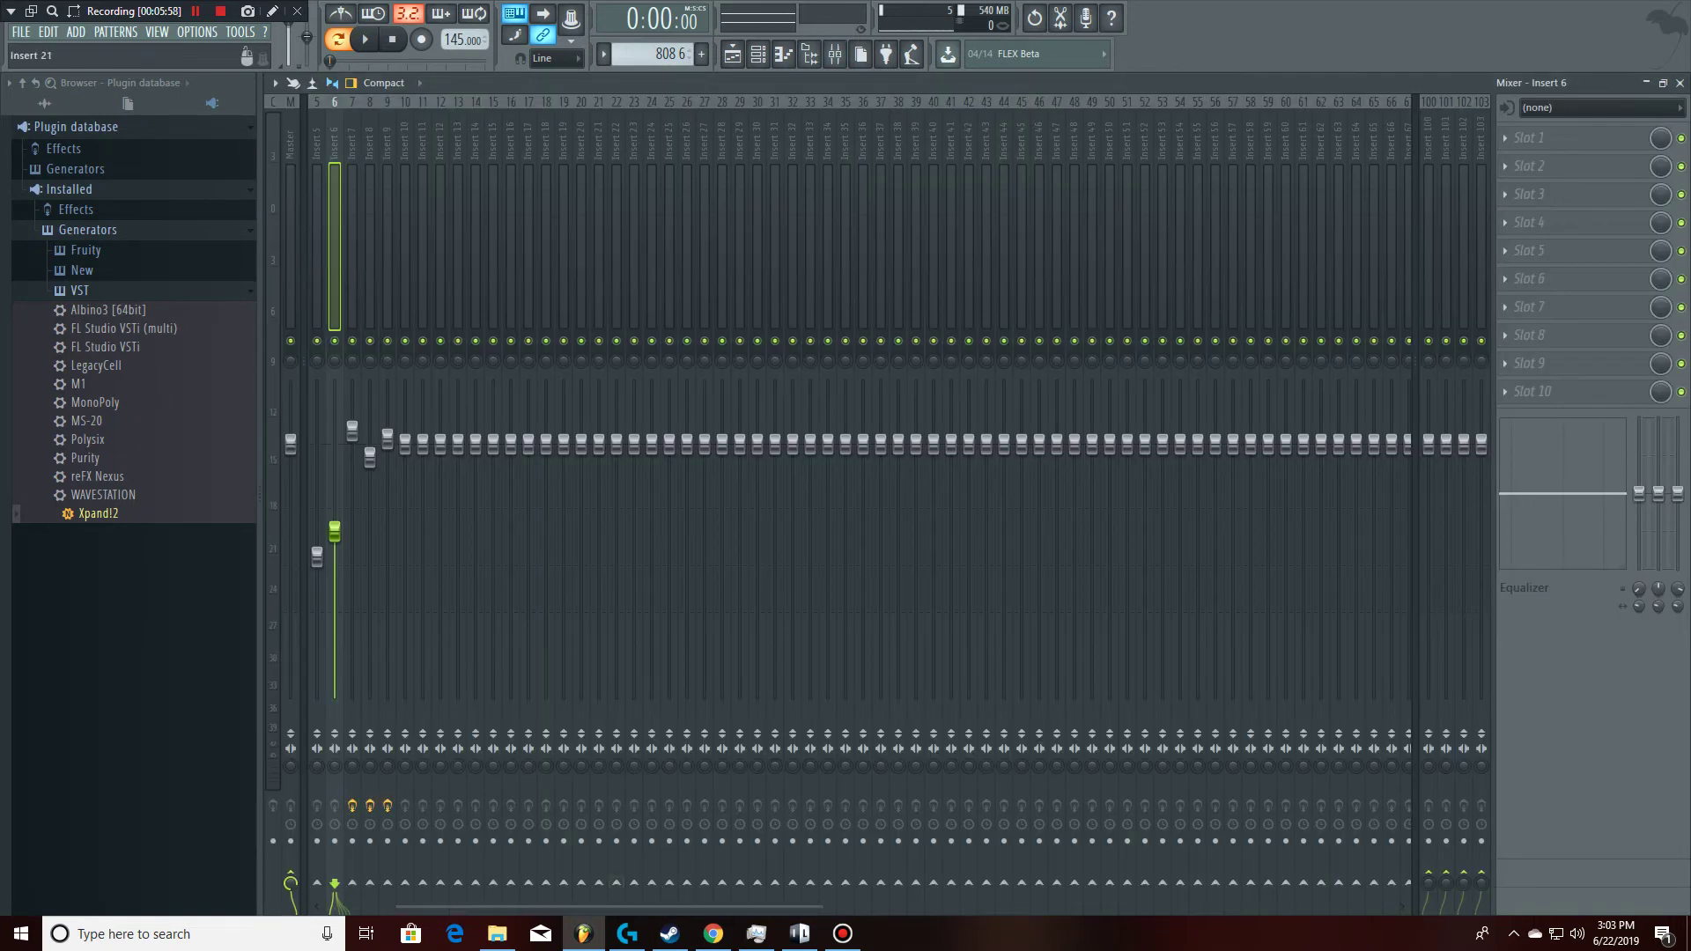
scroll(845, 475, "left", 4)
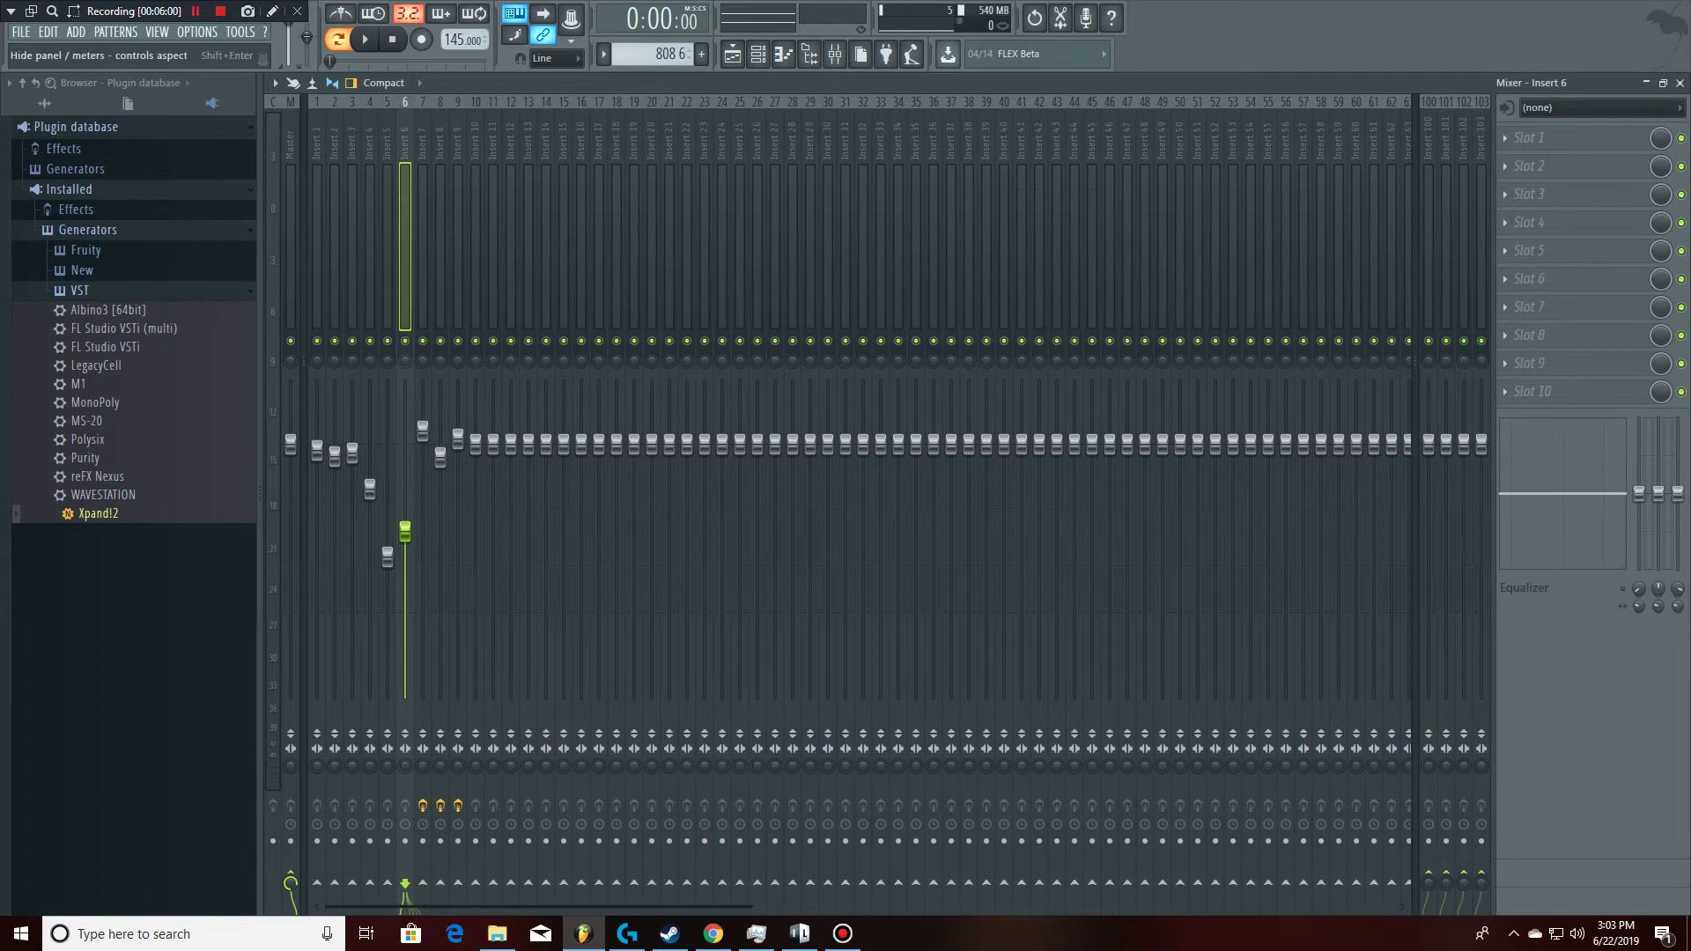
scroll(845, 476, "right", 2)
scroll(845, 475, "left", 2)
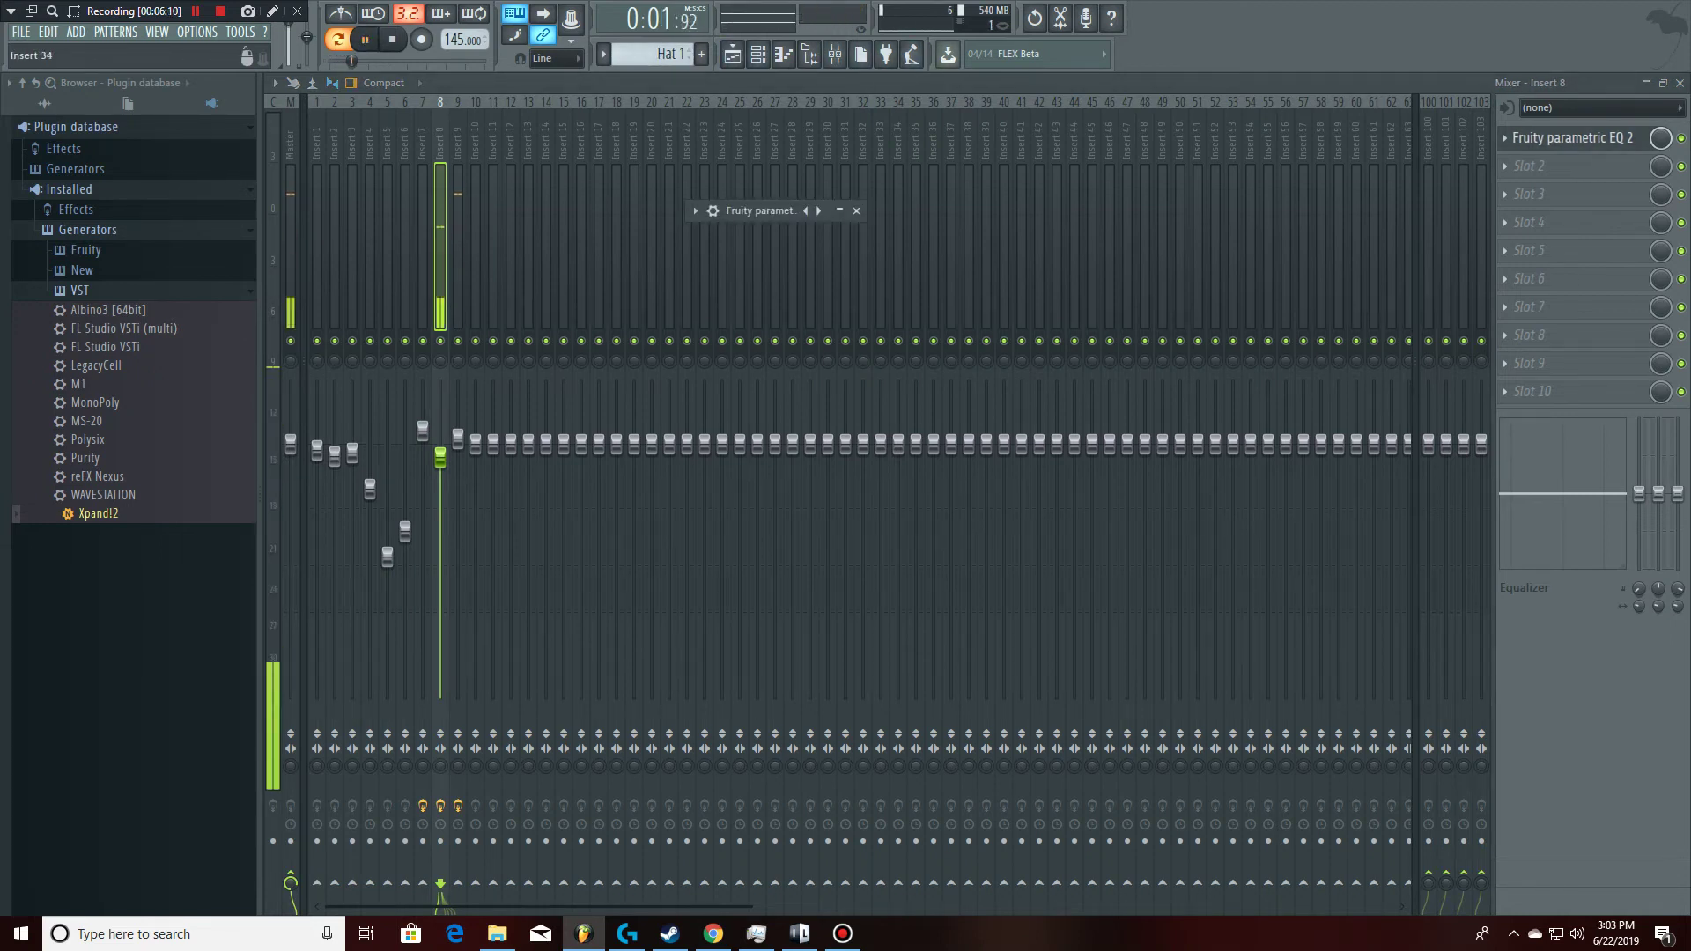
Step: Examine the Fruity parametric EQ 2 curve on Insert 8 with its window moved clear of the used faders, and minimize it
left_click(840, 211)
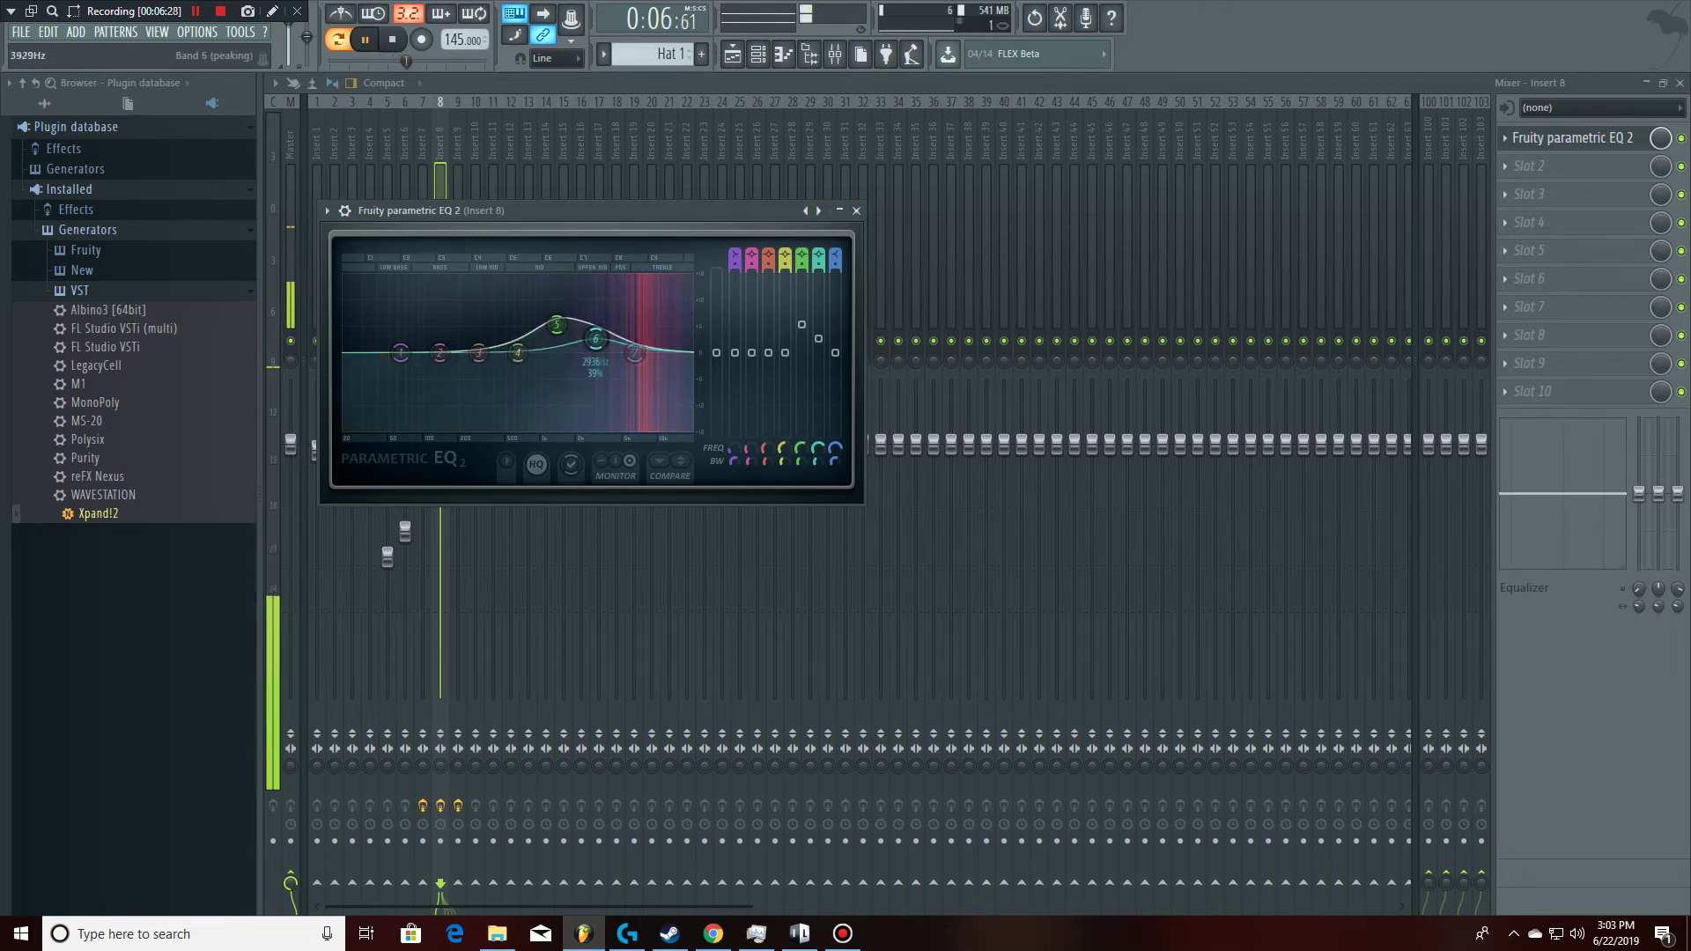
left_click_drag(423, 211, 824, 234)
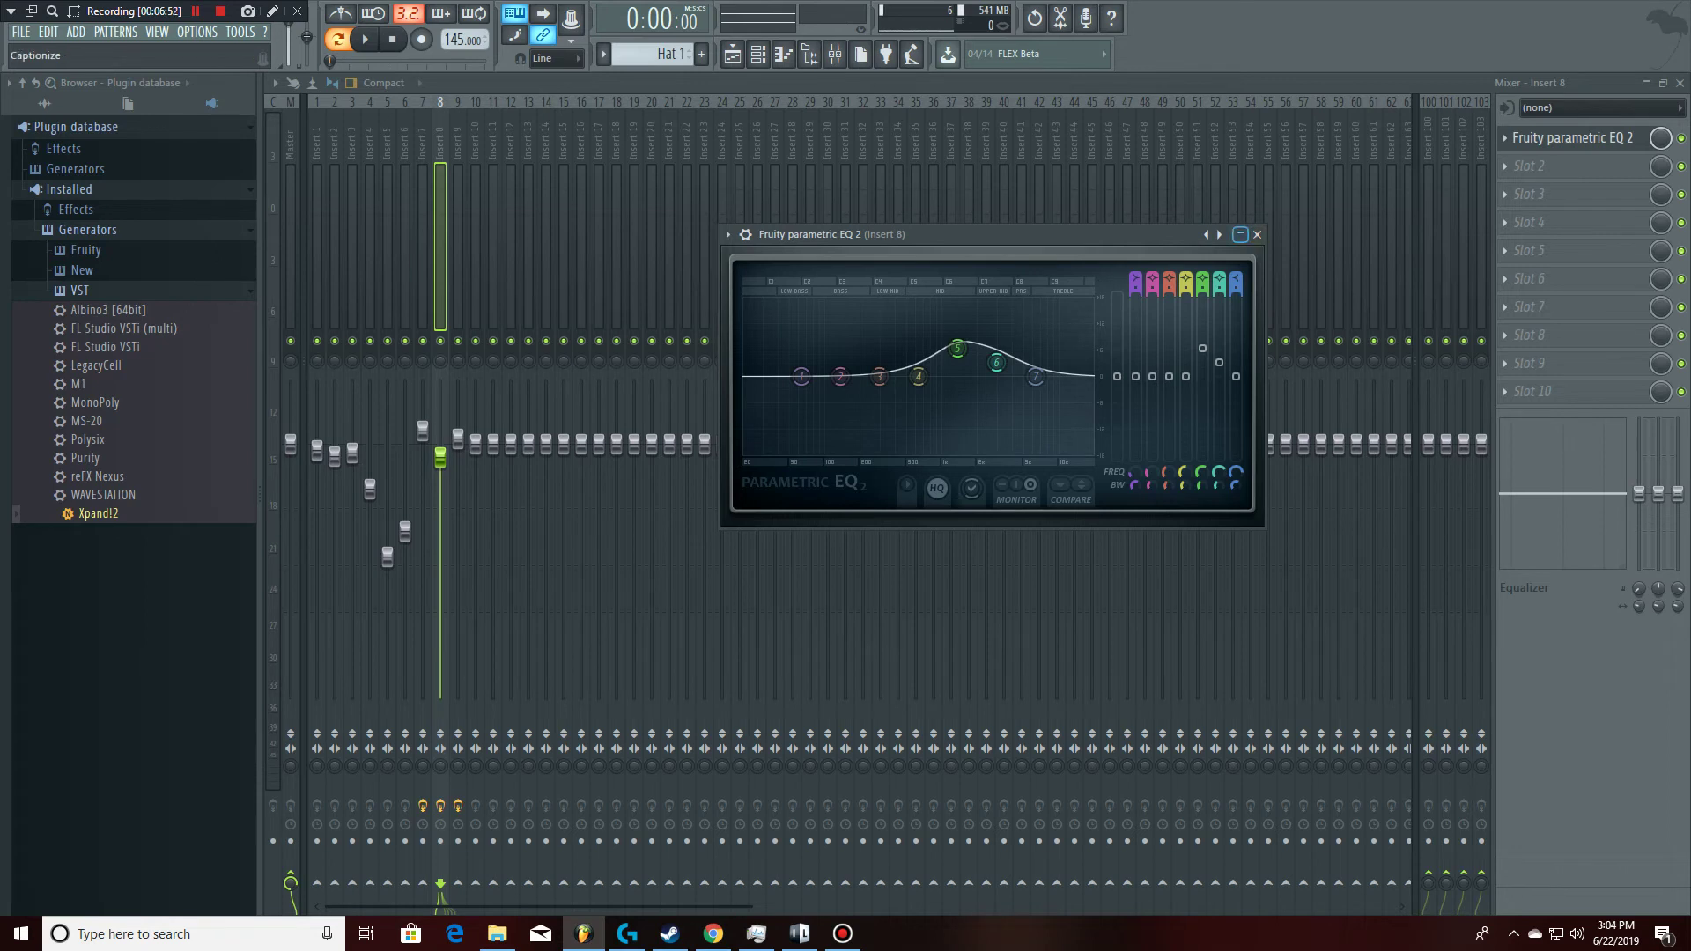
left_click(1240, 235)
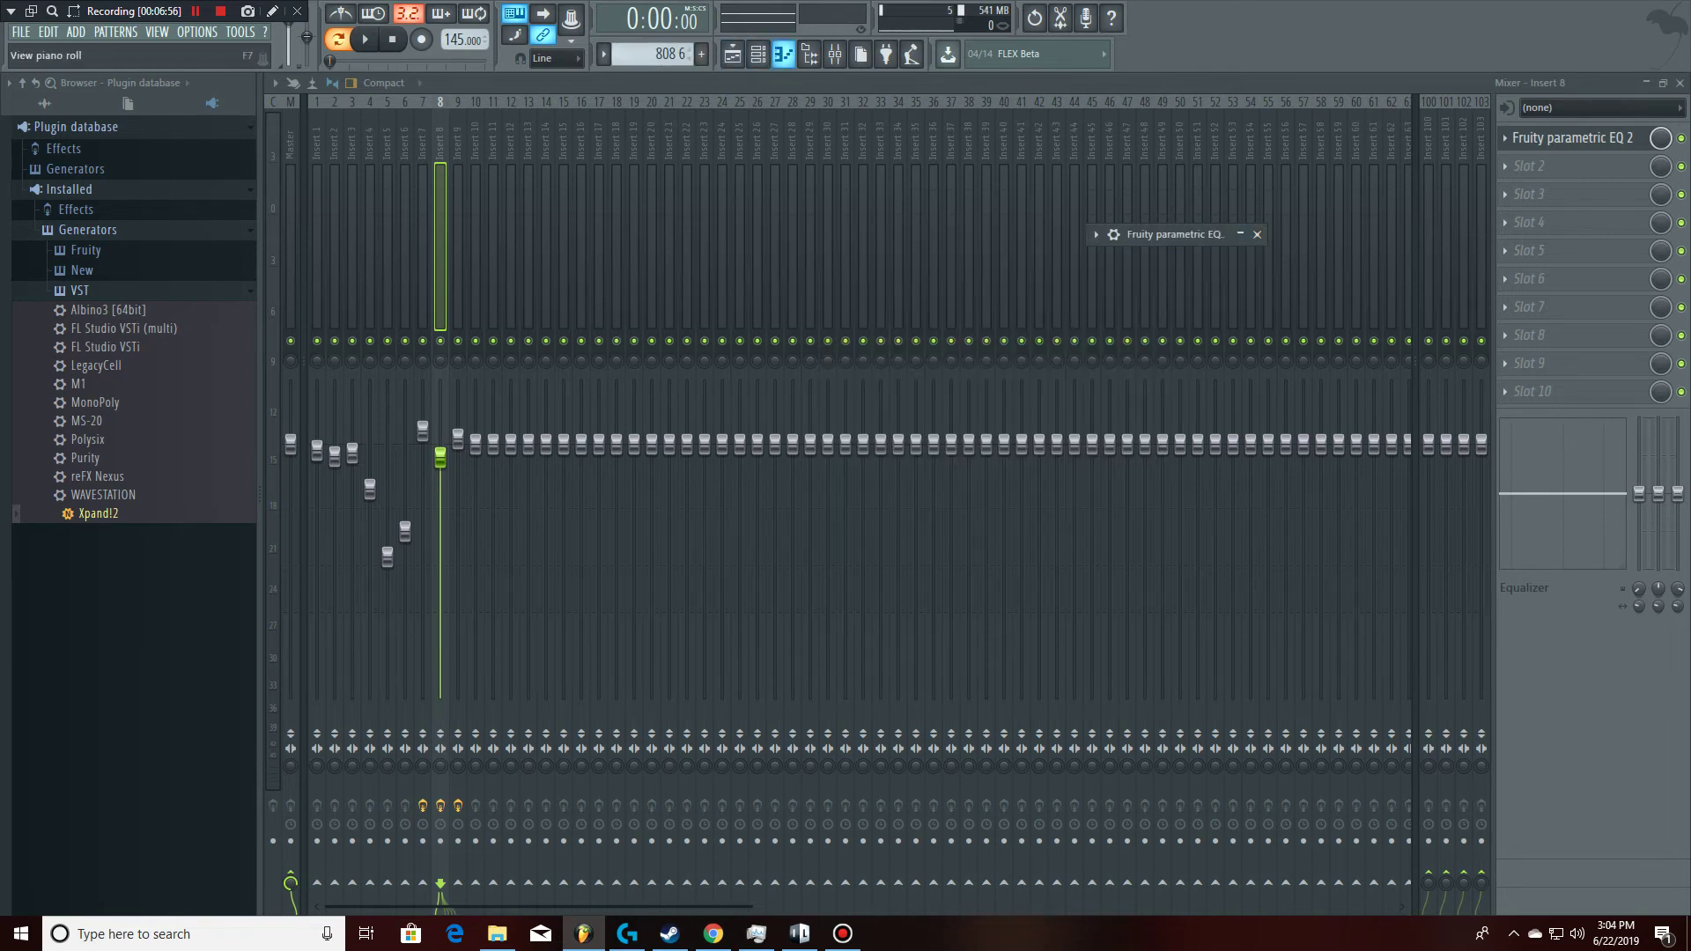
Step: Select mixer Insert 9 and play through the 808 6 pattern in the piano roll
left_click(458, 247)
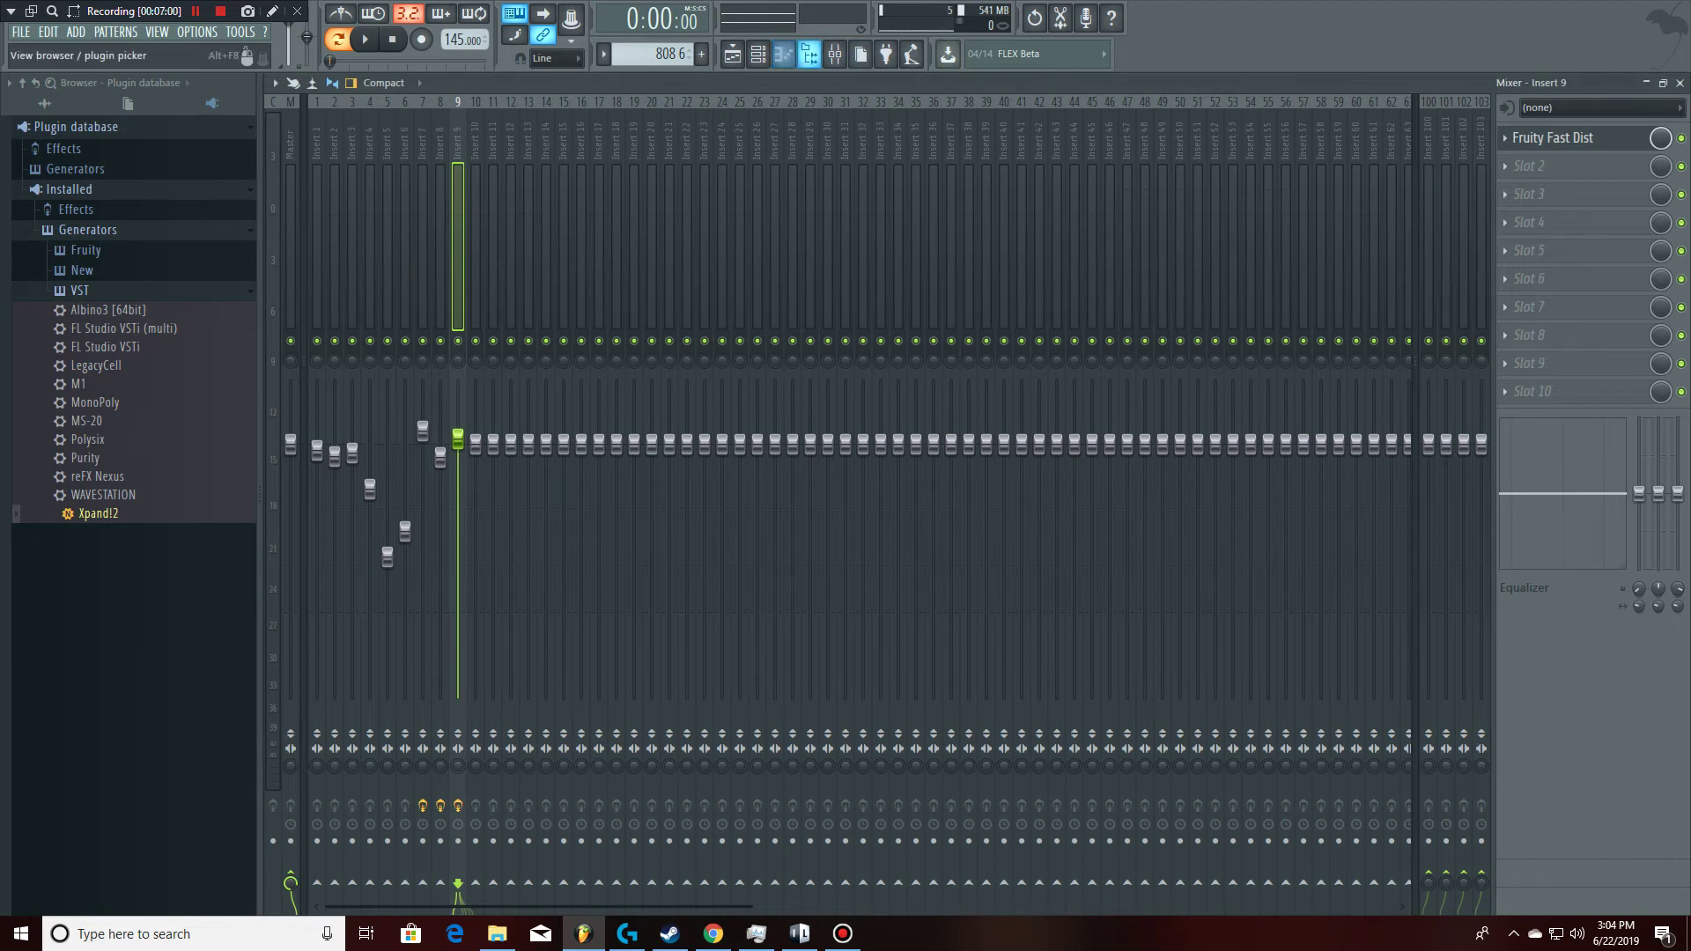
key("F7")
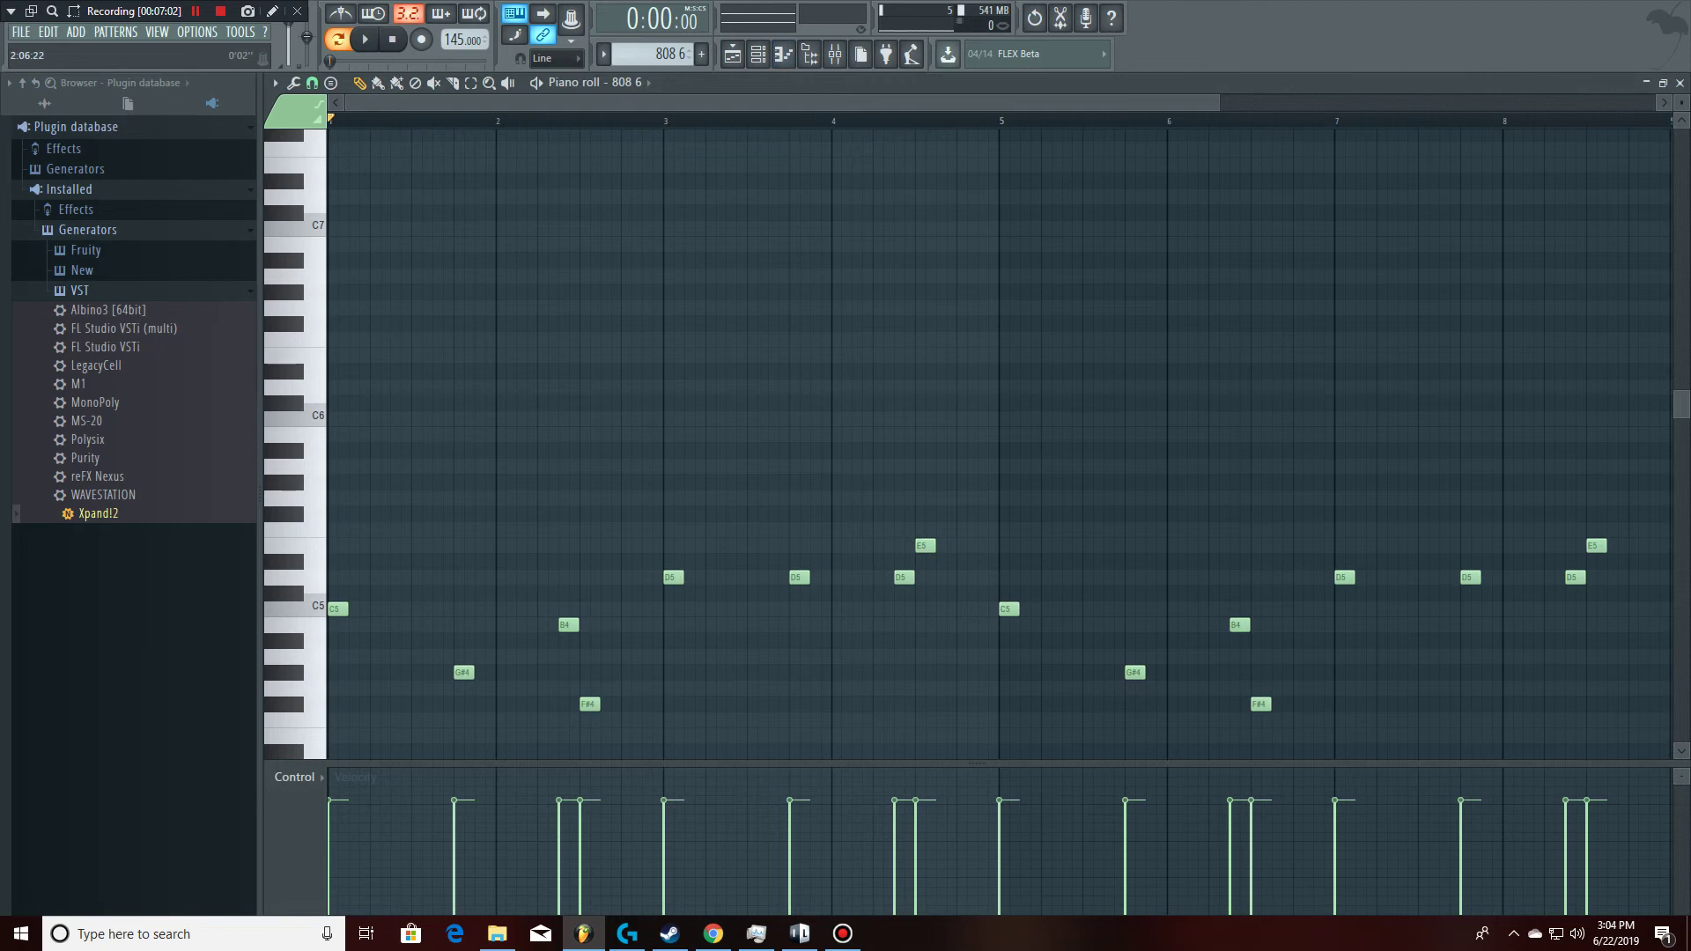
key("space")
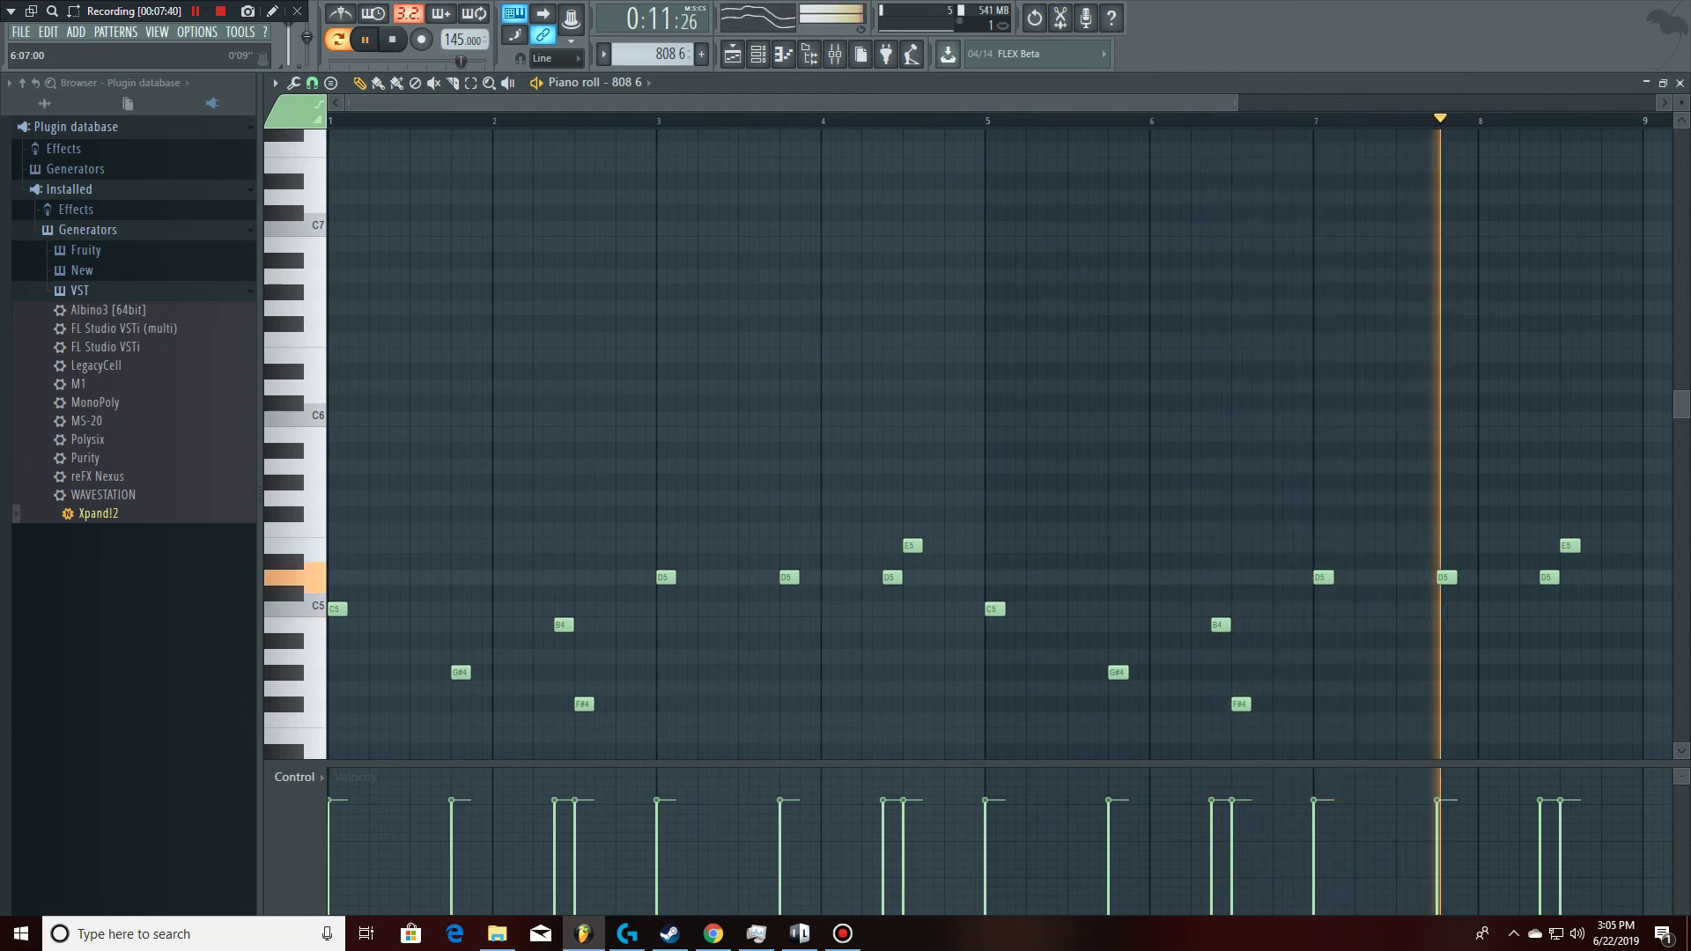
key("space")
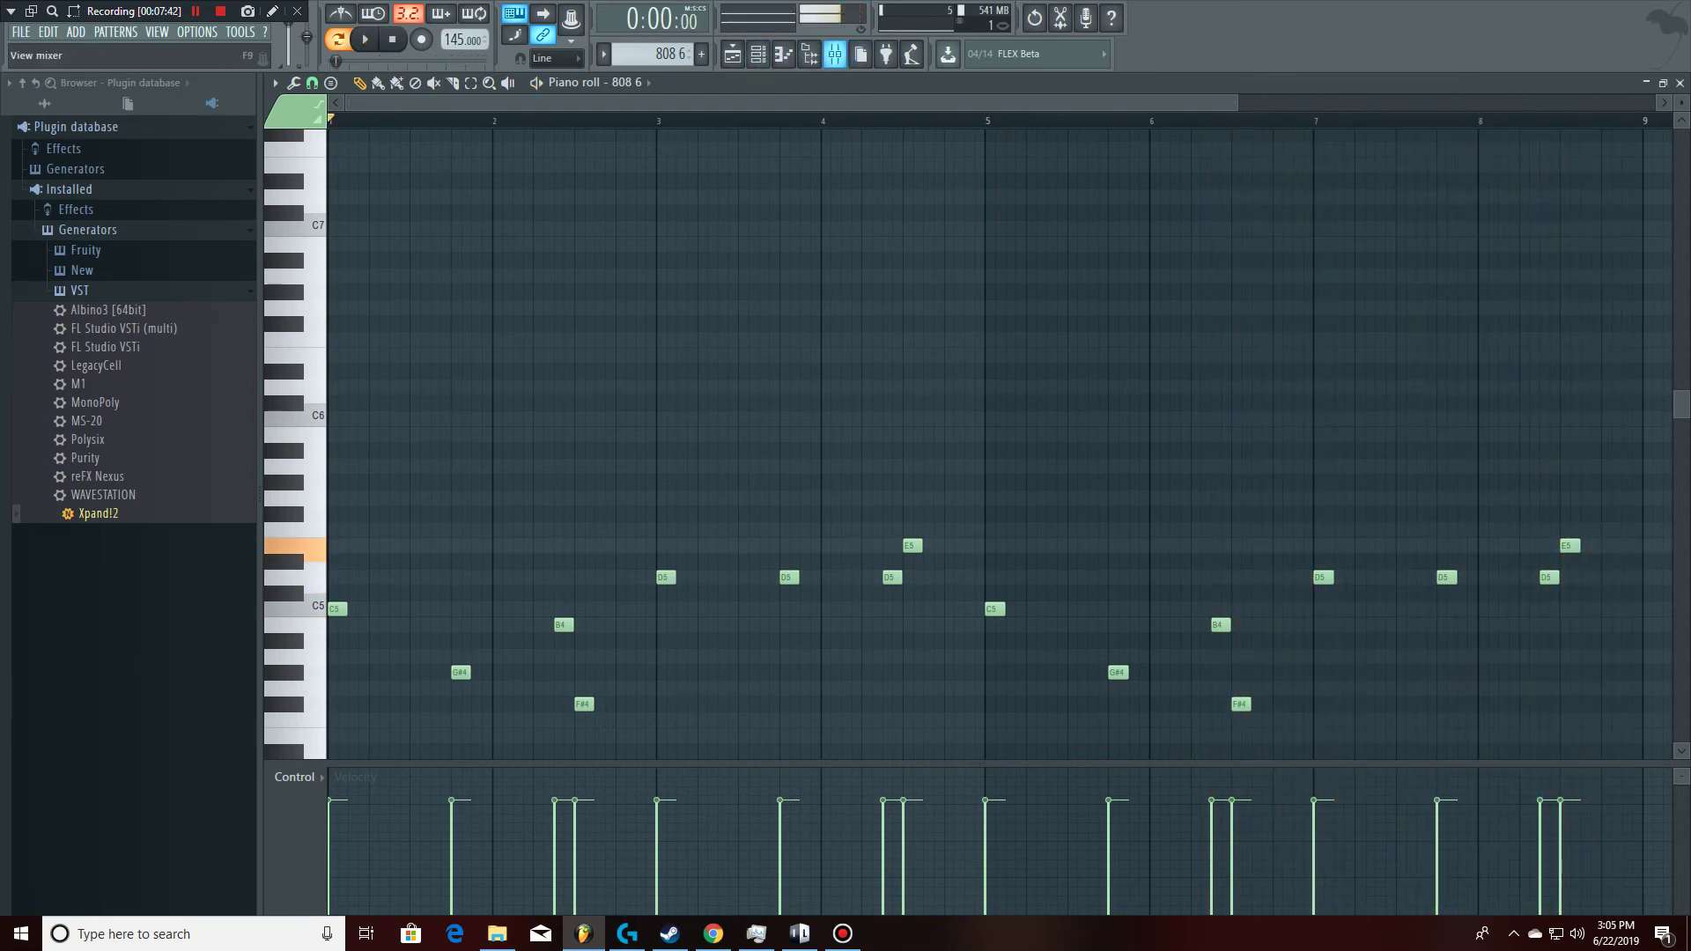
Step: Check the Fruity Fast Dist settings on mixer Insert 9 during playback and minimize the effect
key("F9")
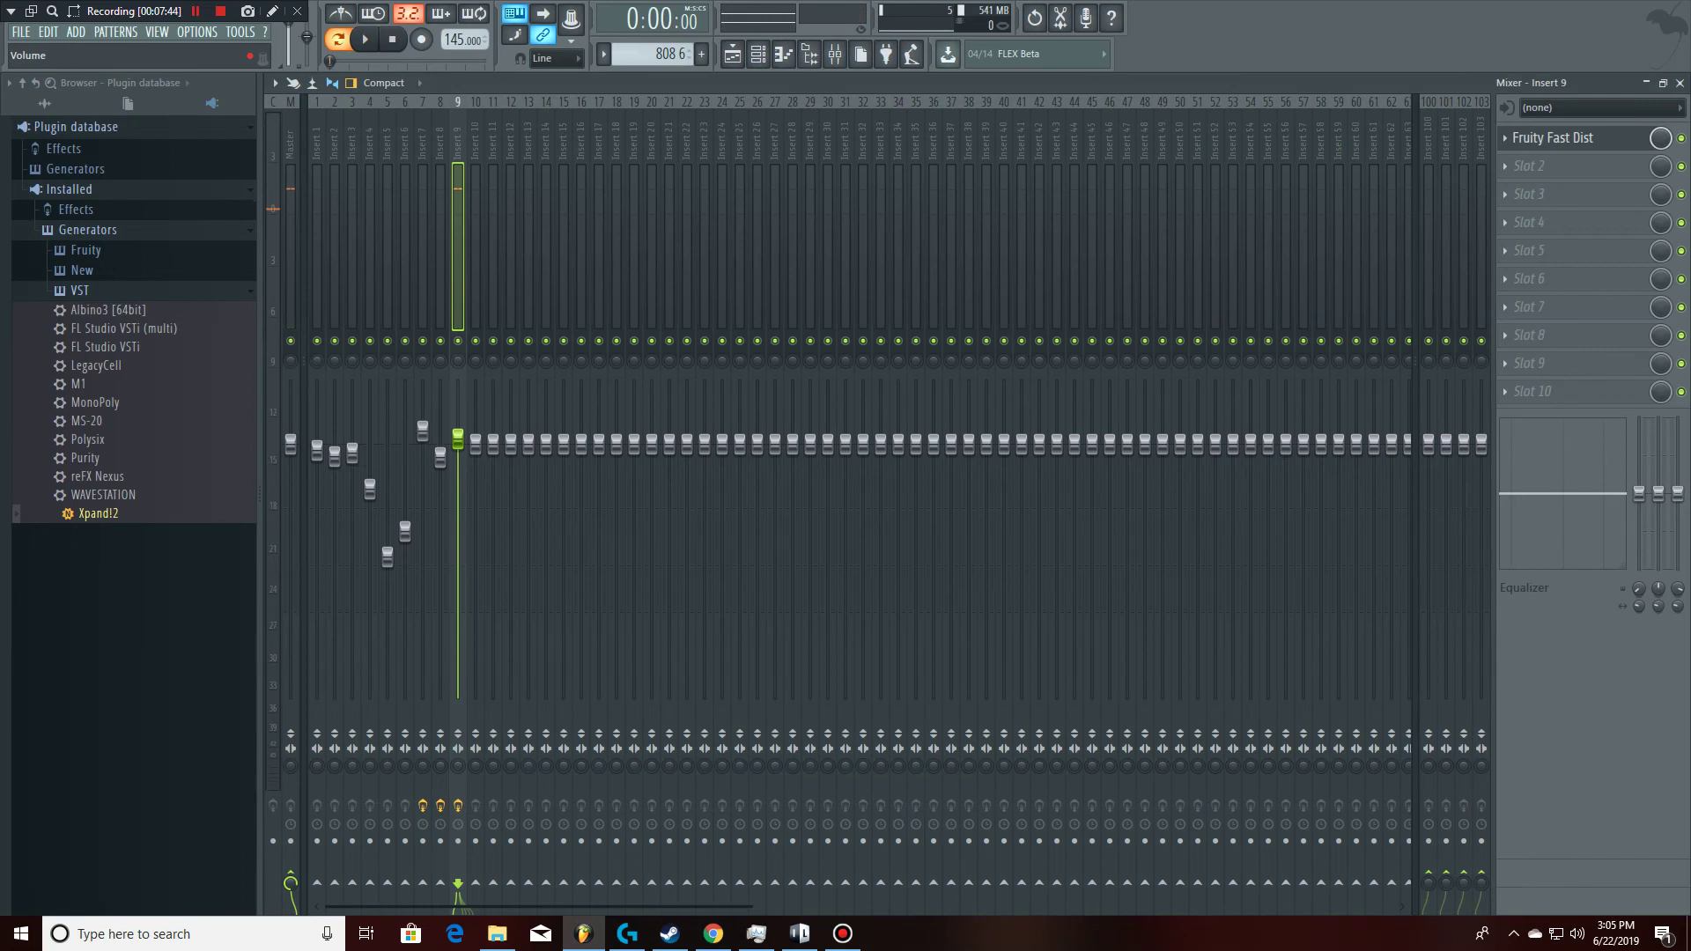
key("space")
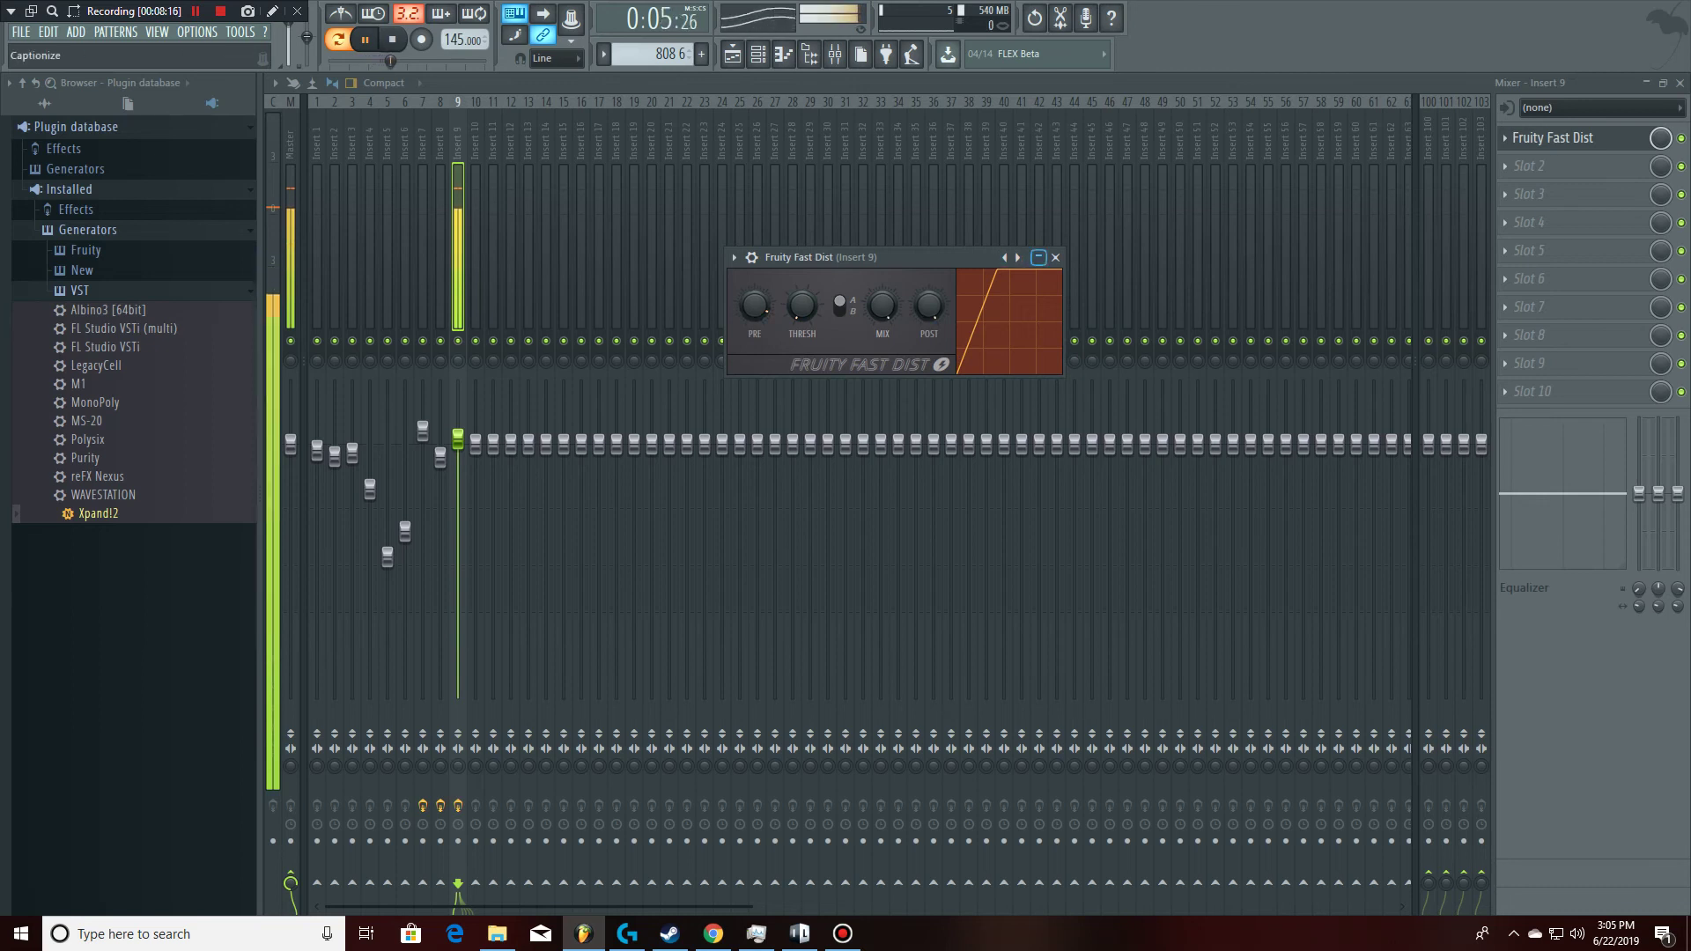
left_click(1038, 257)
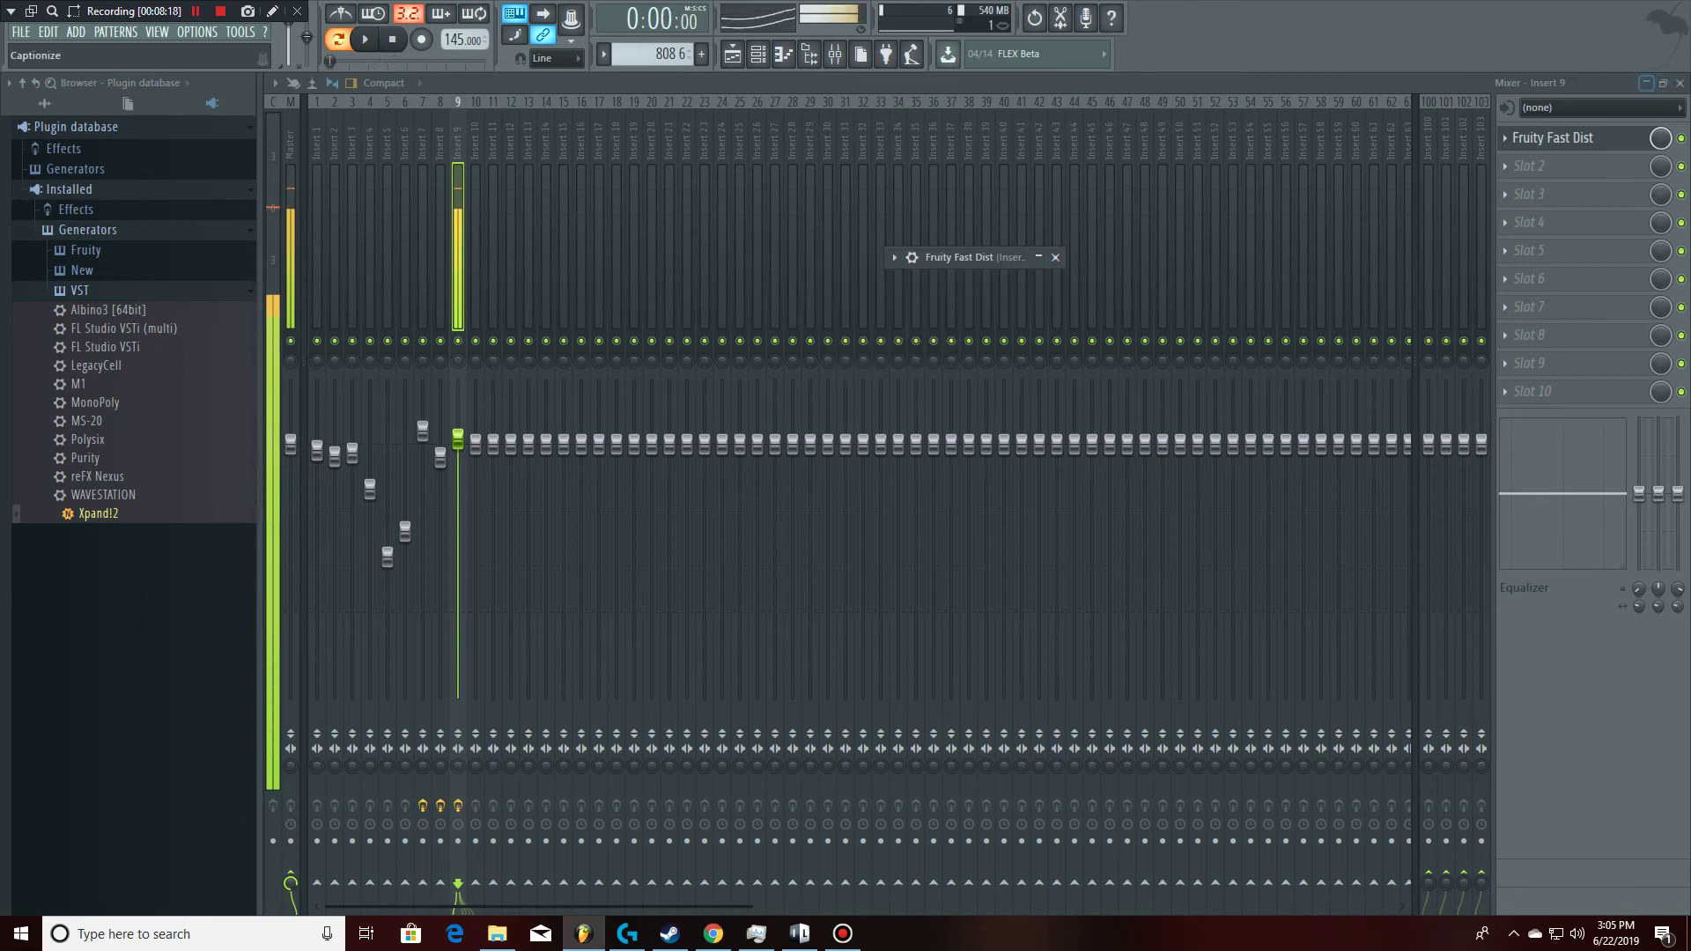
Step: Open the playlist and examine how the Purity, Clap 3, Hat 1 and 808 6 patterns are arranged across the tracks
key("F7")
key("F5")
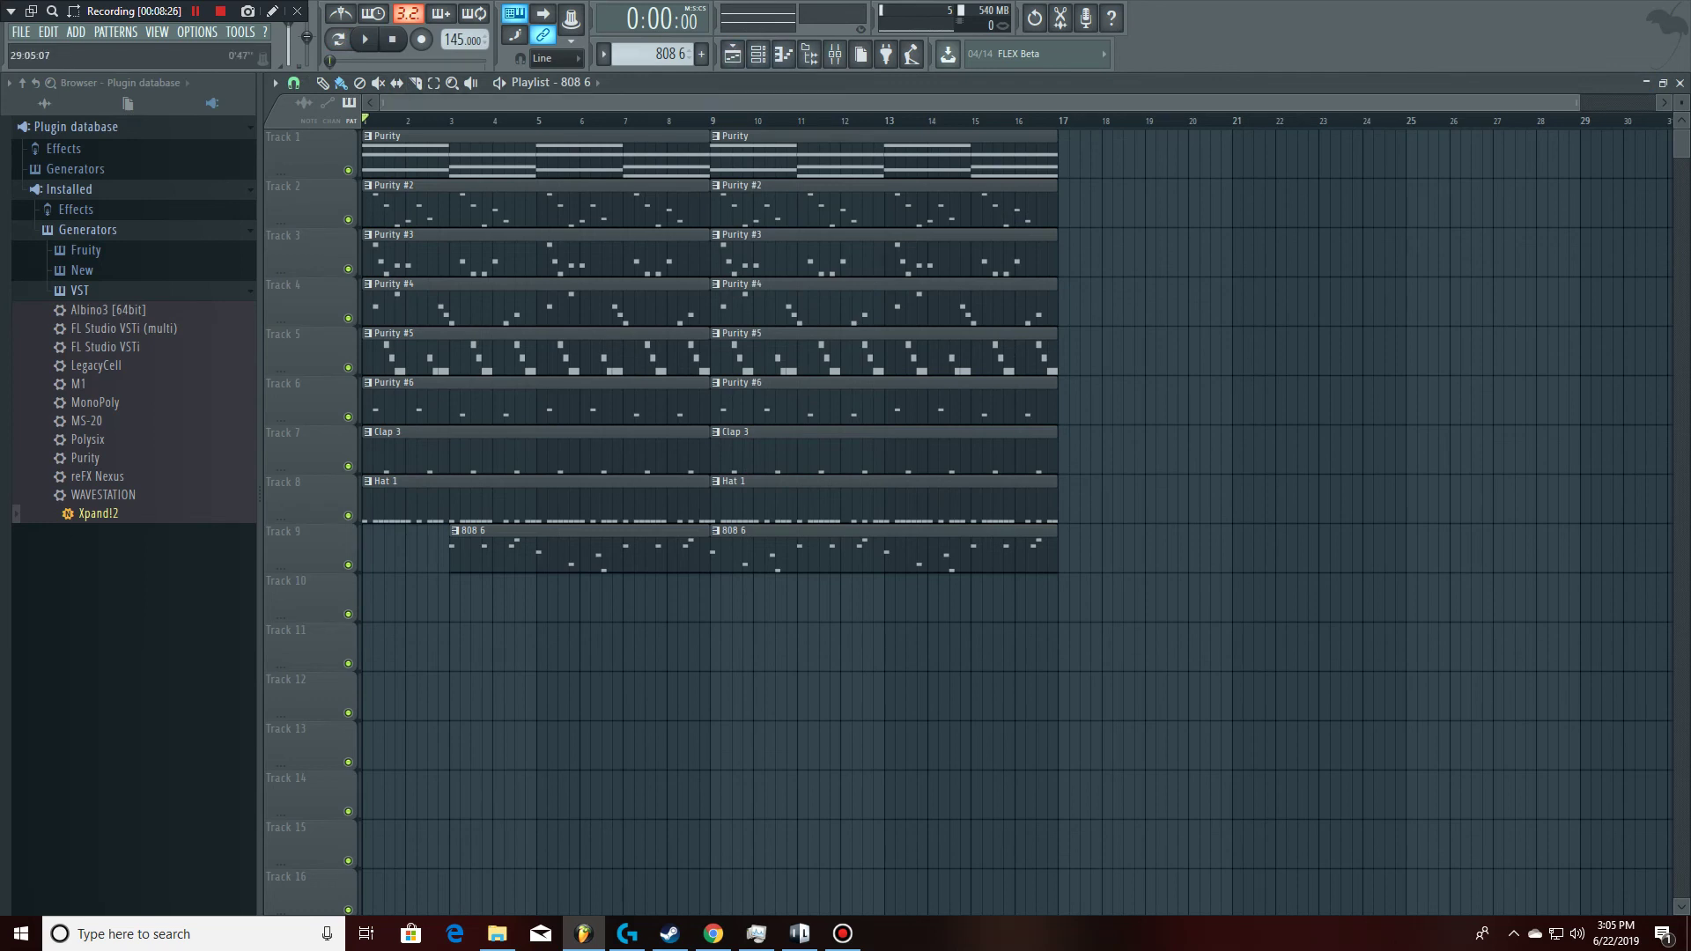
scroll(1017, 520, "down", 3)
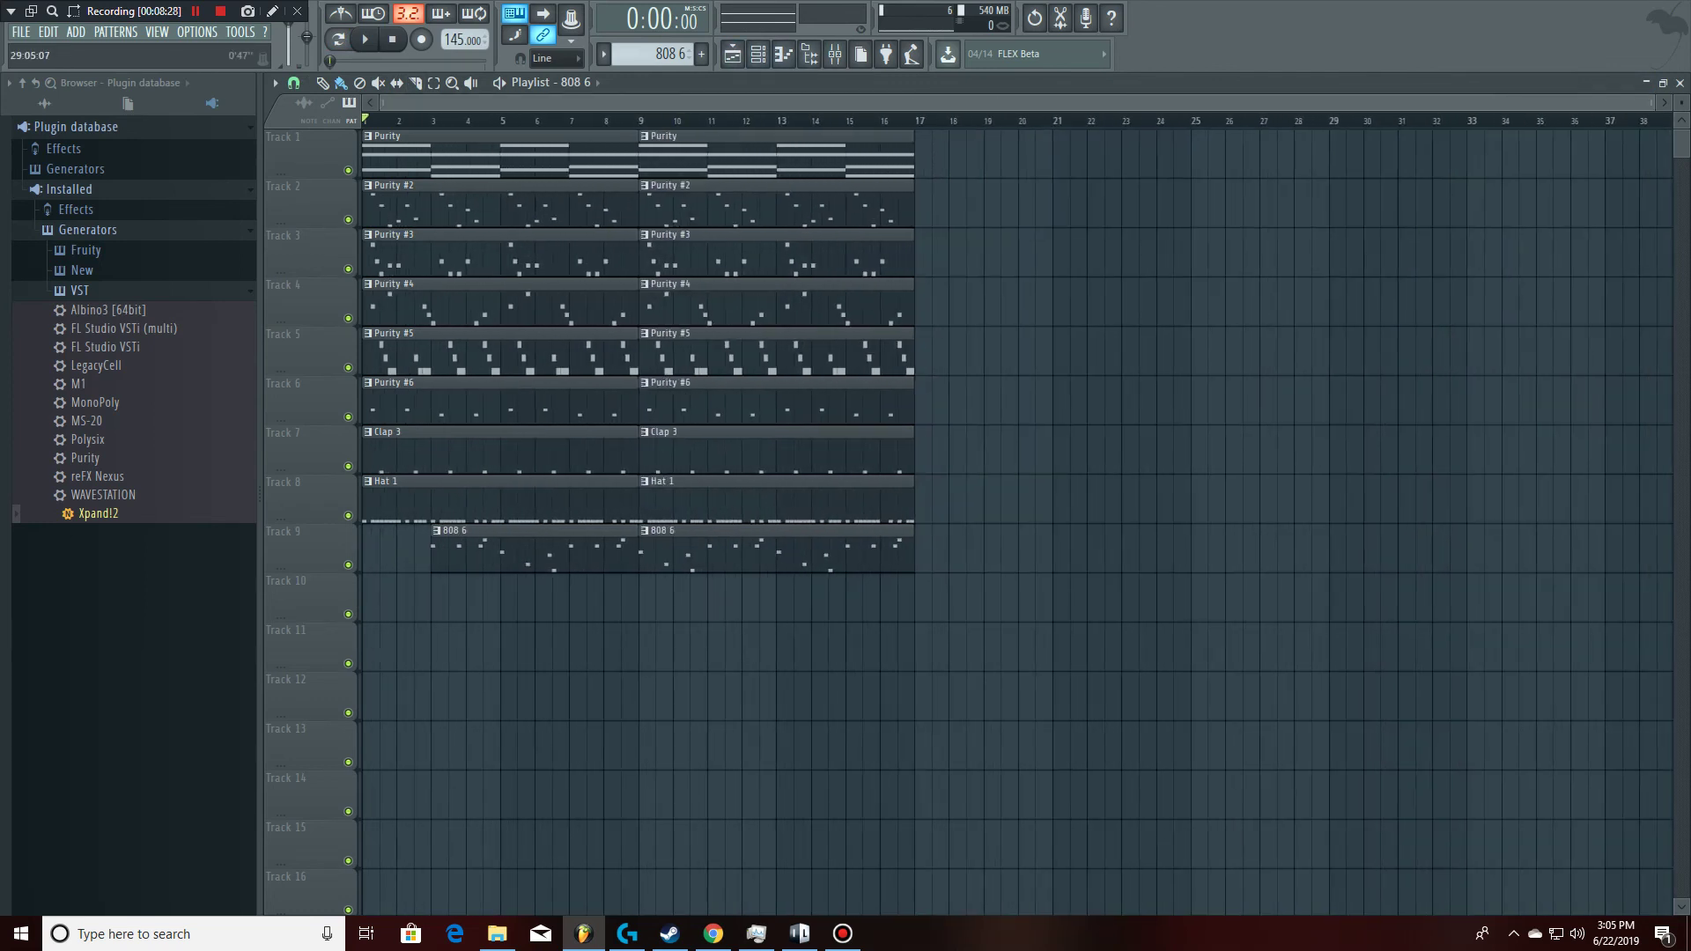
scroll(1018, 519, "up", 3)
scroll(1018, 520, "up", 1)
scroll(1017, 519, "down", 3)
scroll(1018, 520, "up", 3)
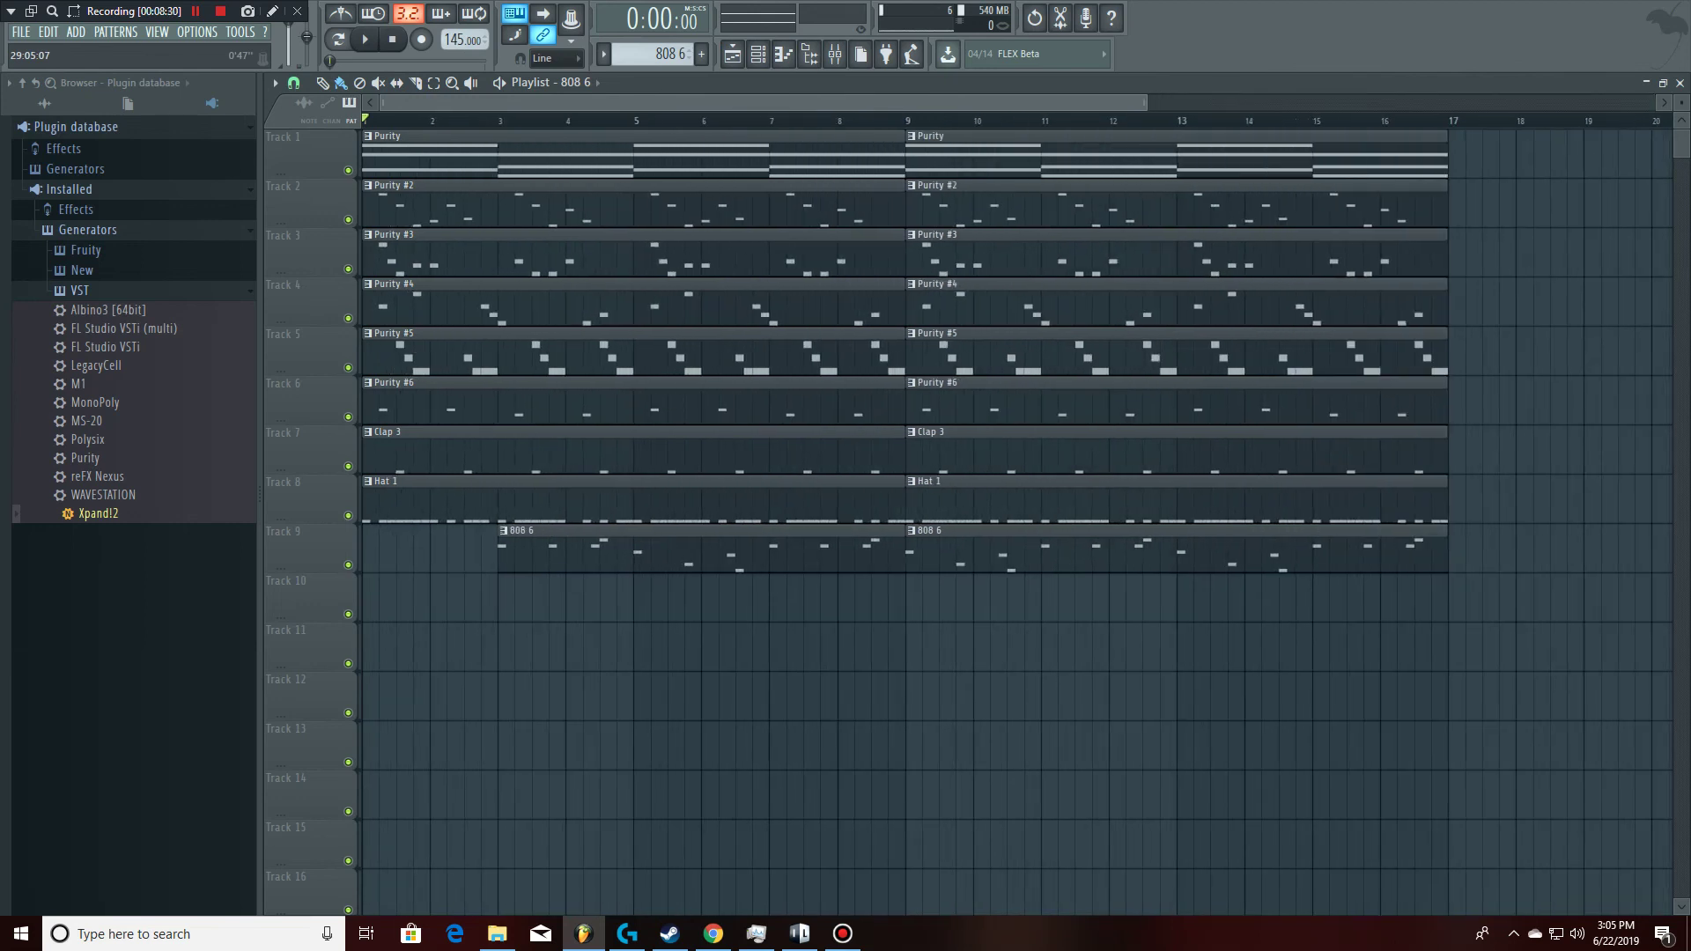
scroll(1017, 519, "down", 3)
scroll(1017, 520, "up", 1)
scroll(1017, 520, "down", 1)
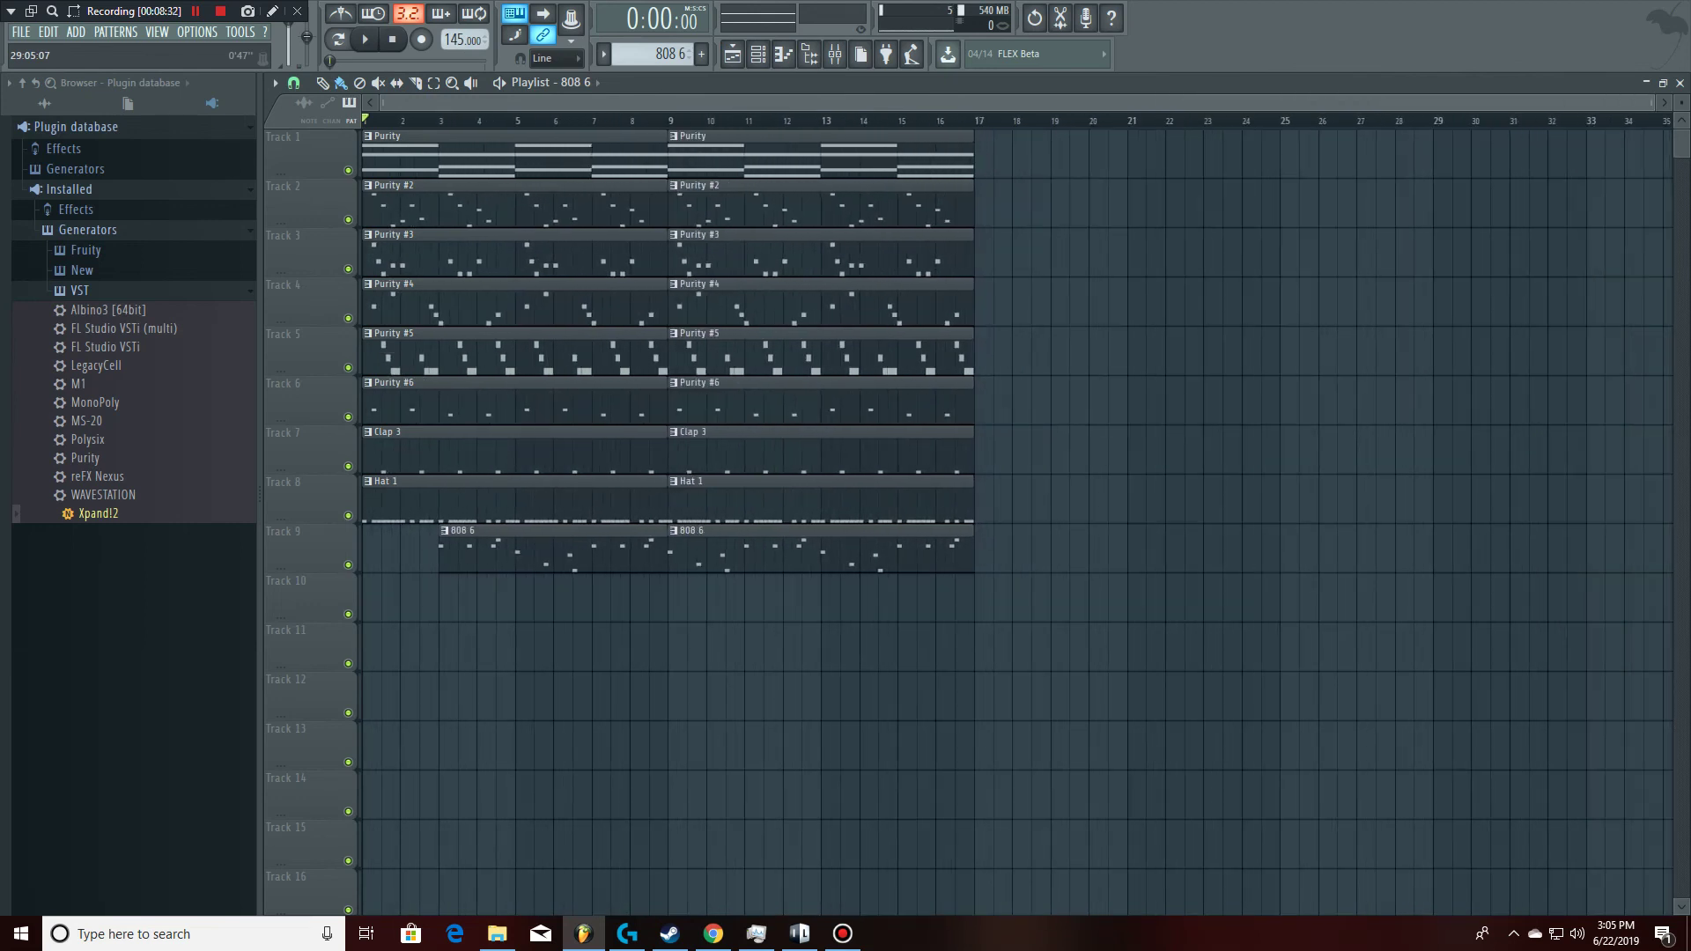
scroll(1018, 520, "up", 1)
scroll(1018, 520, "down", 3)
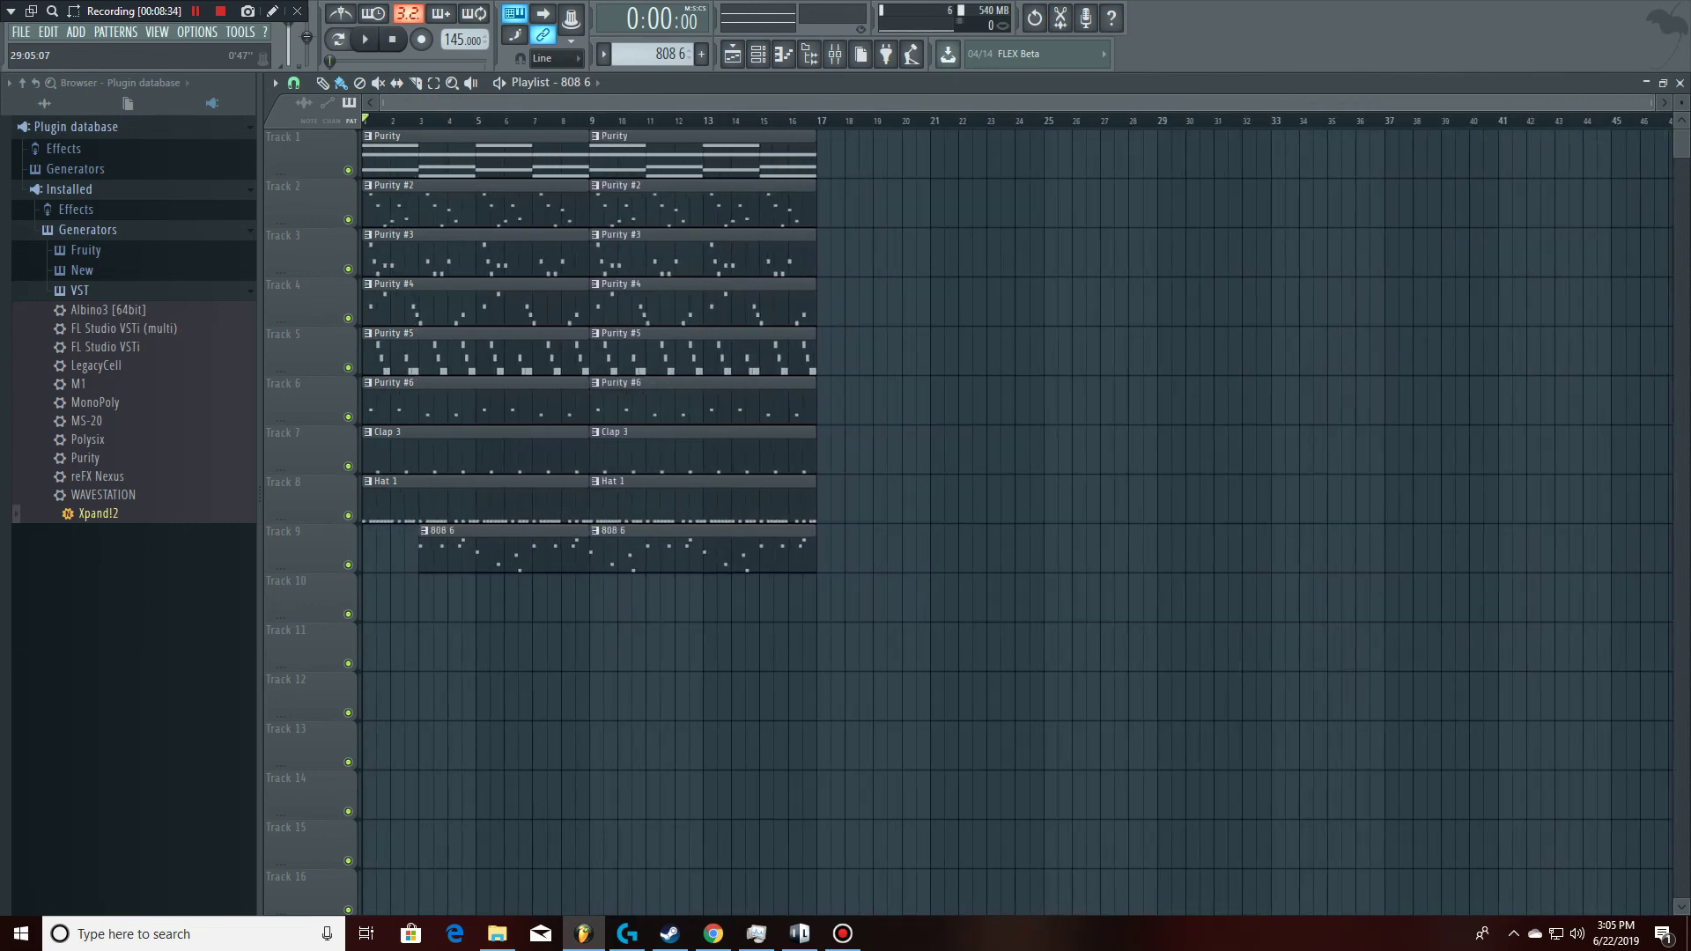
scroll(1017, 520, "up", 1)
scroll(1017, 520, "up", 1)
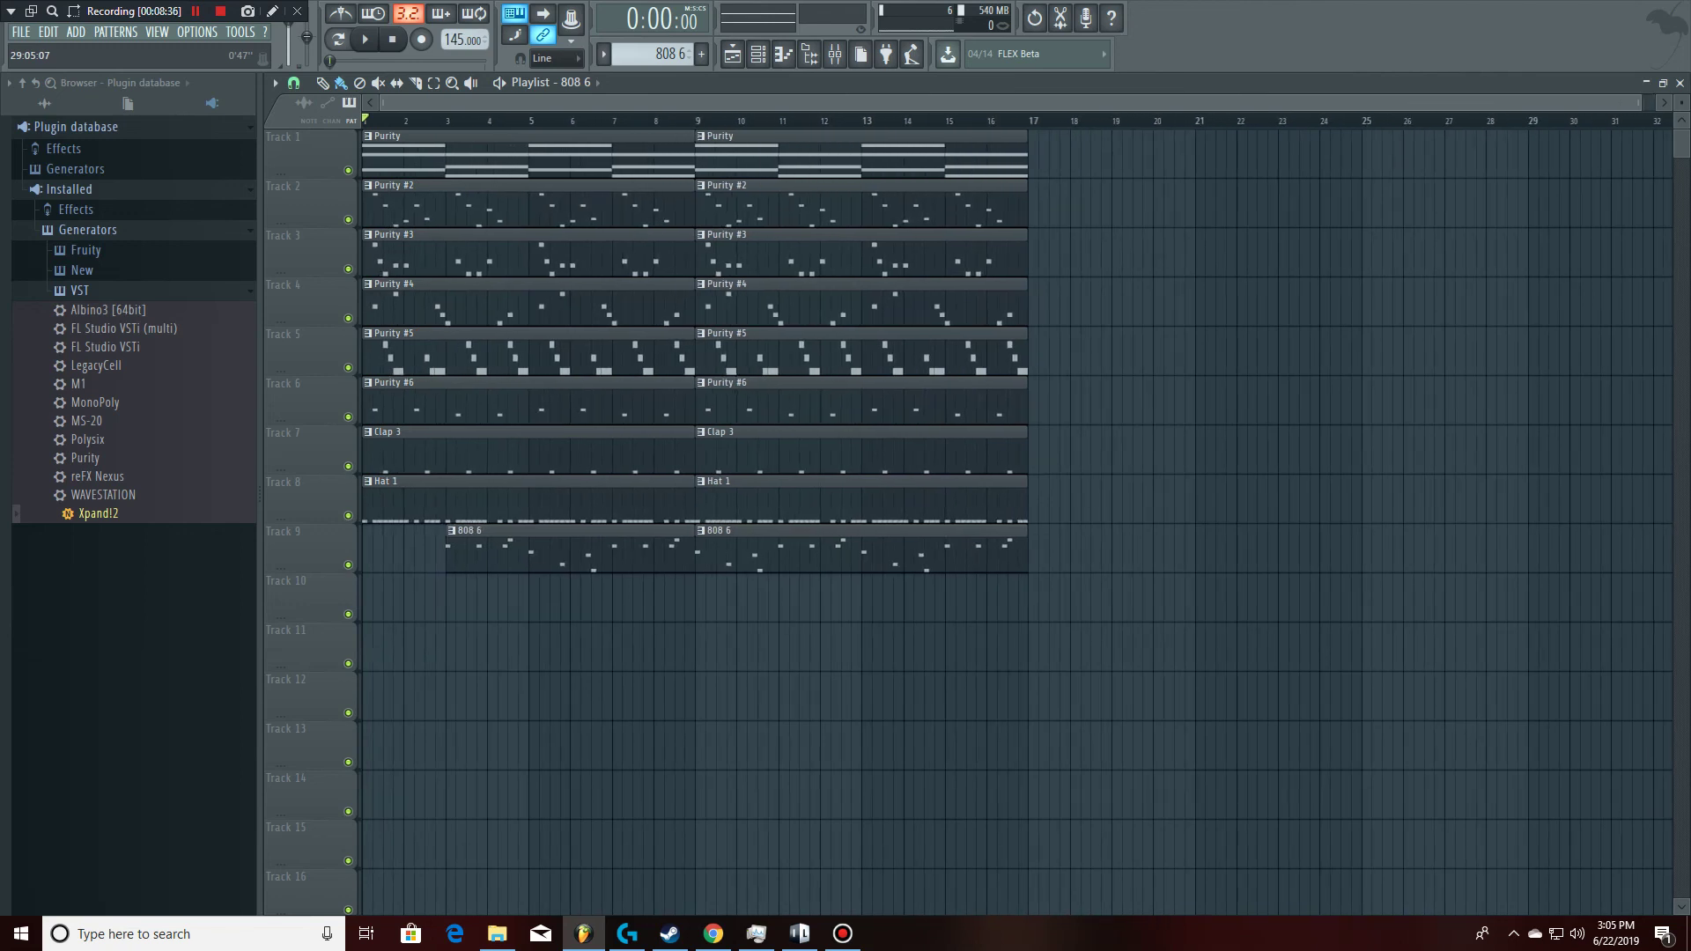
scroll(1017, 519, "up", 2)
scroll(1017, 520, "down", 3)
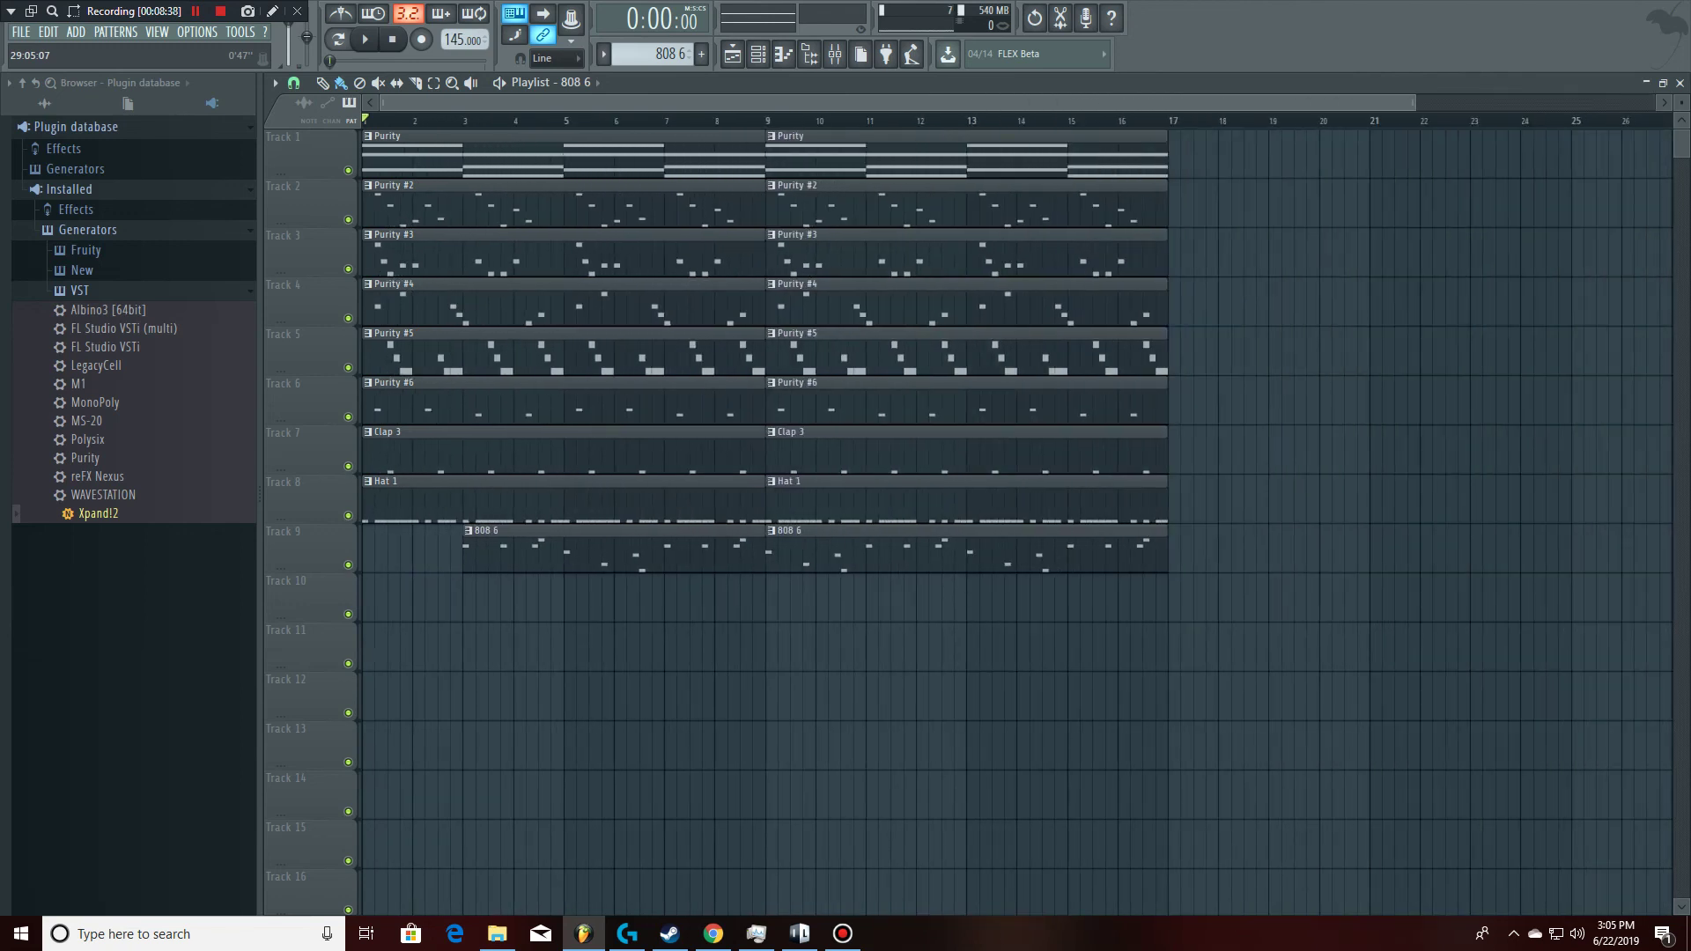
scroll(1018, 519, "up", 1)
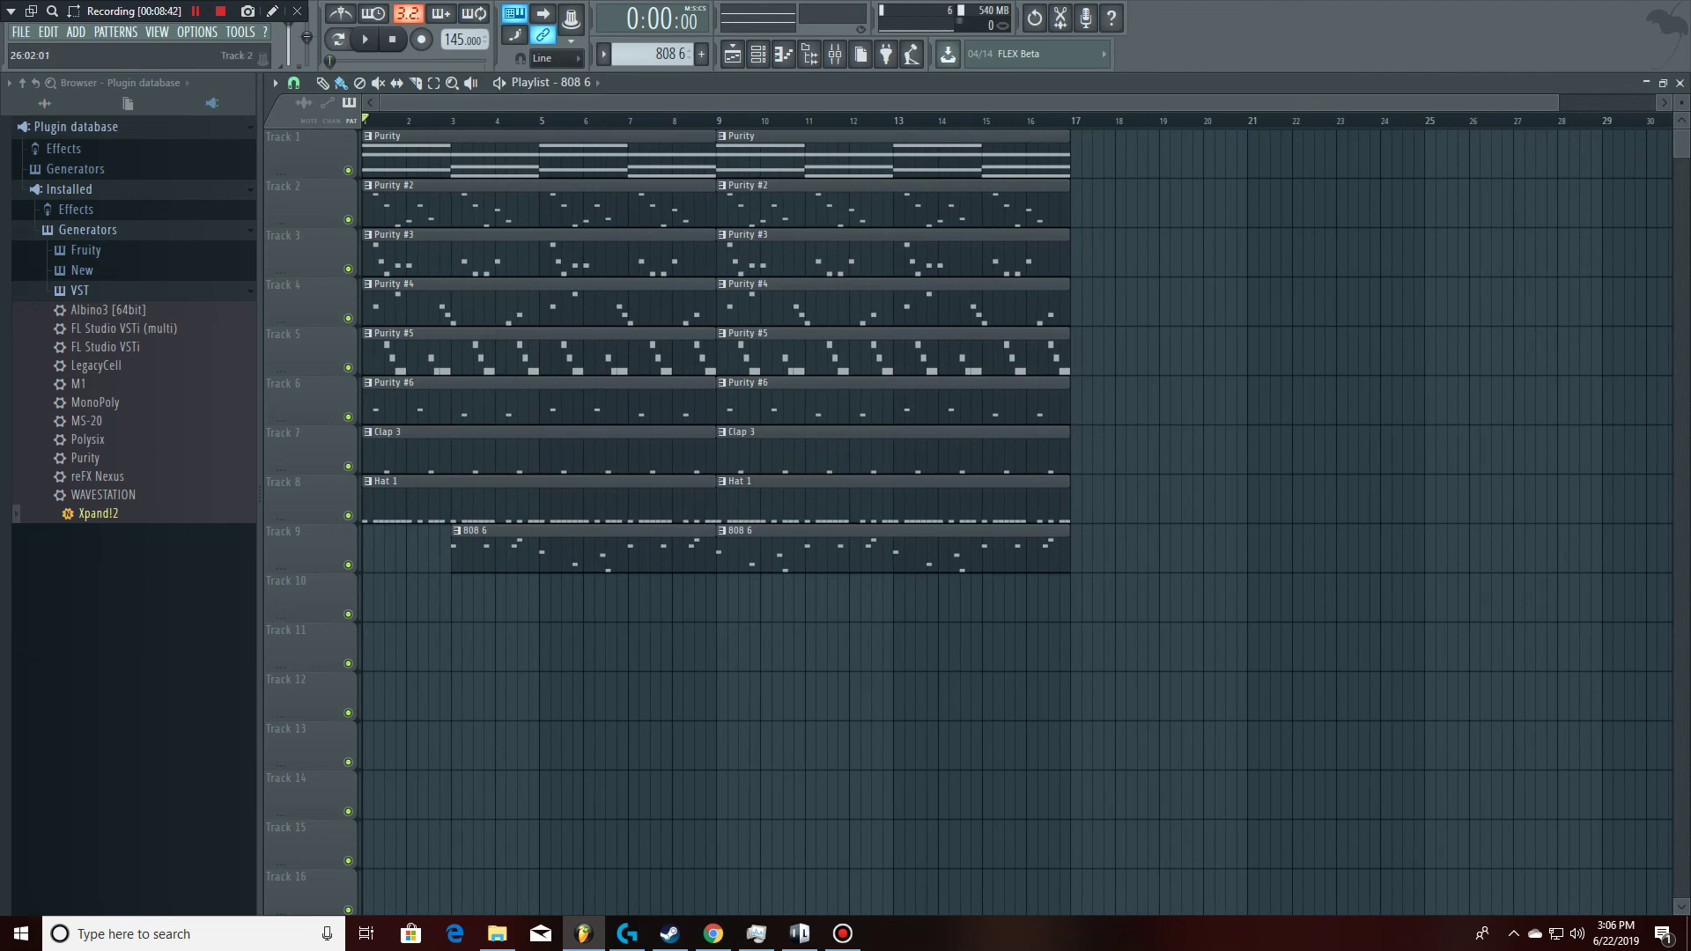
scroll(1017, 520, "up", 2)
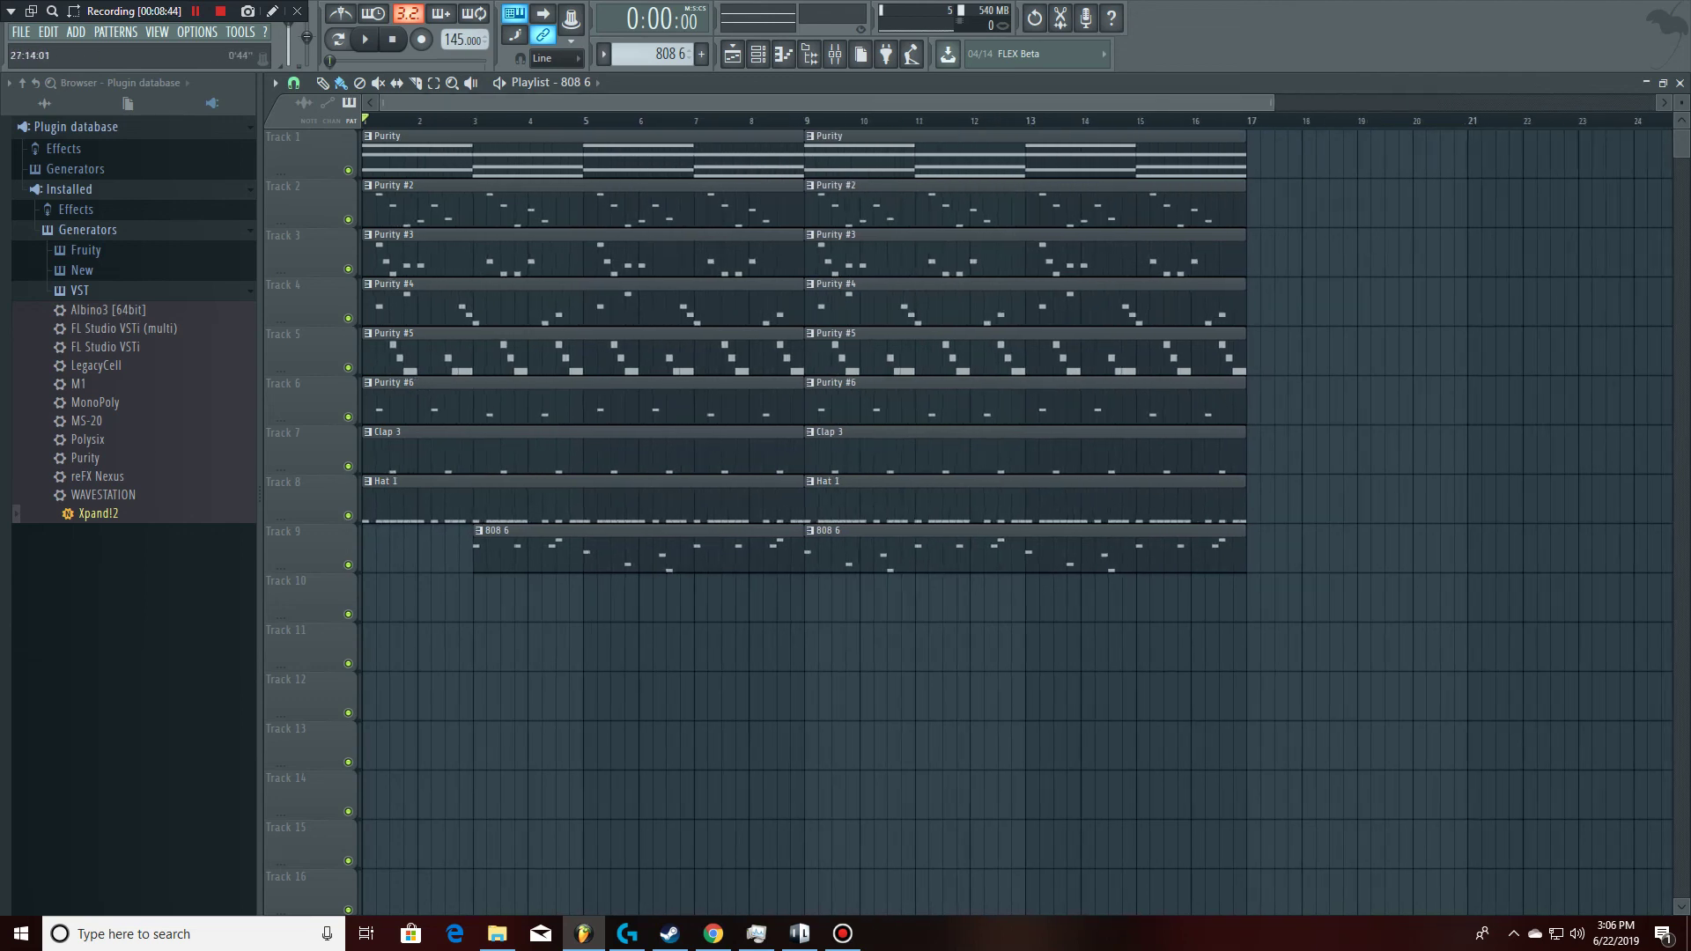
scroll(1017, 519, "down", 2)
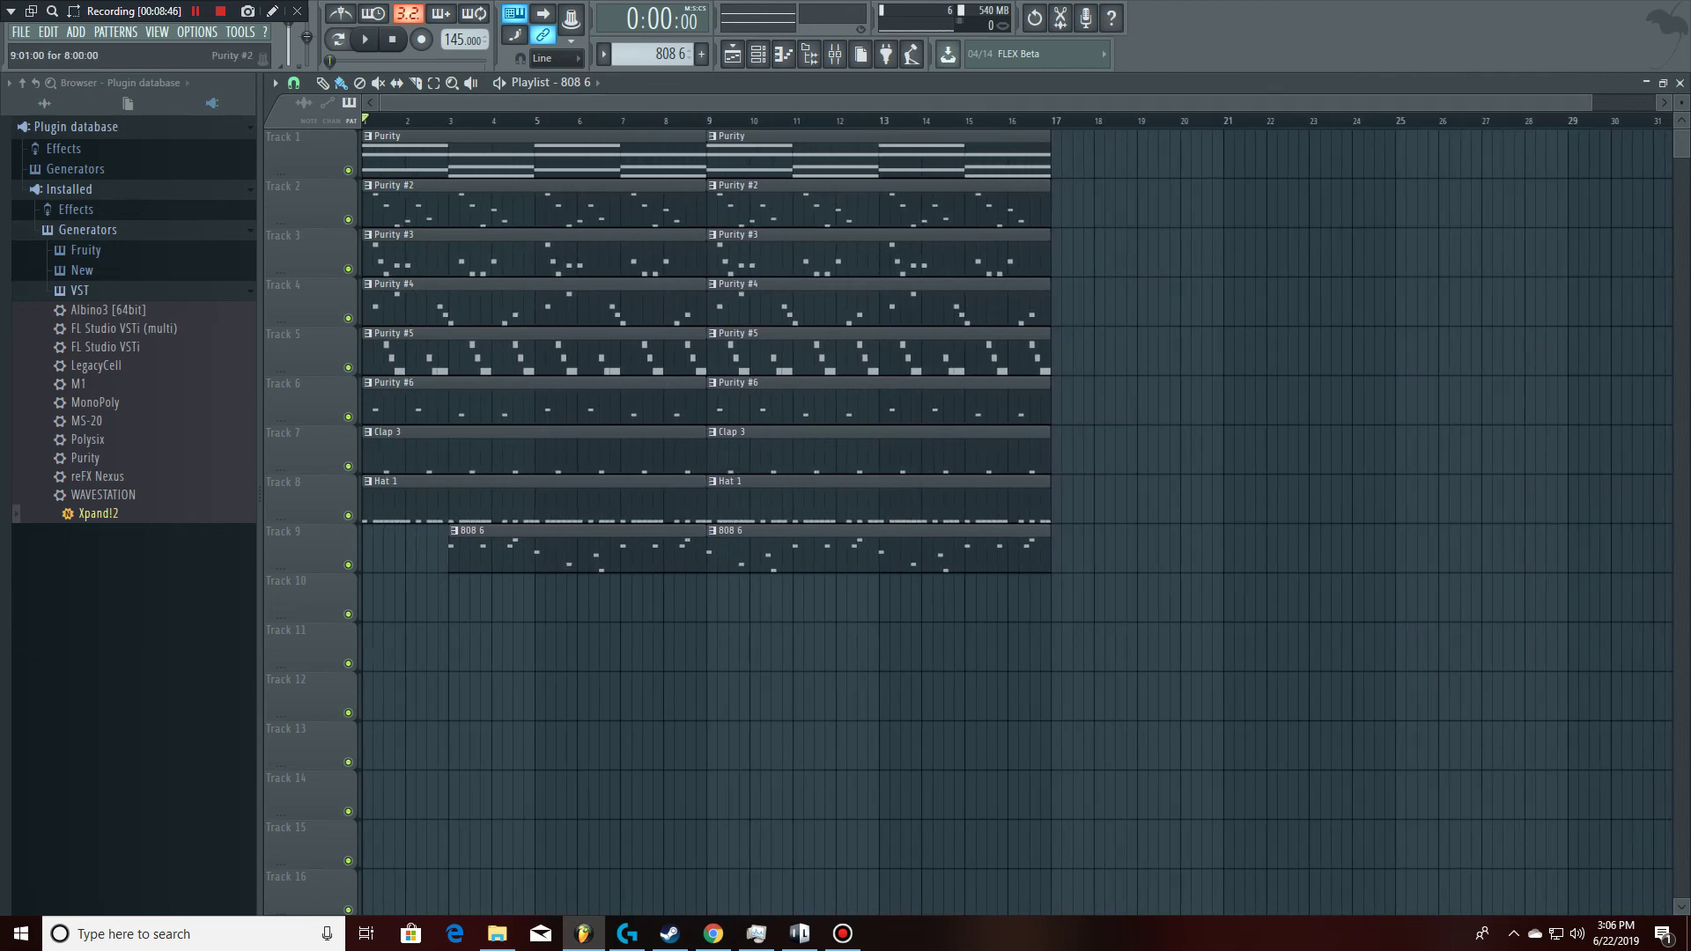